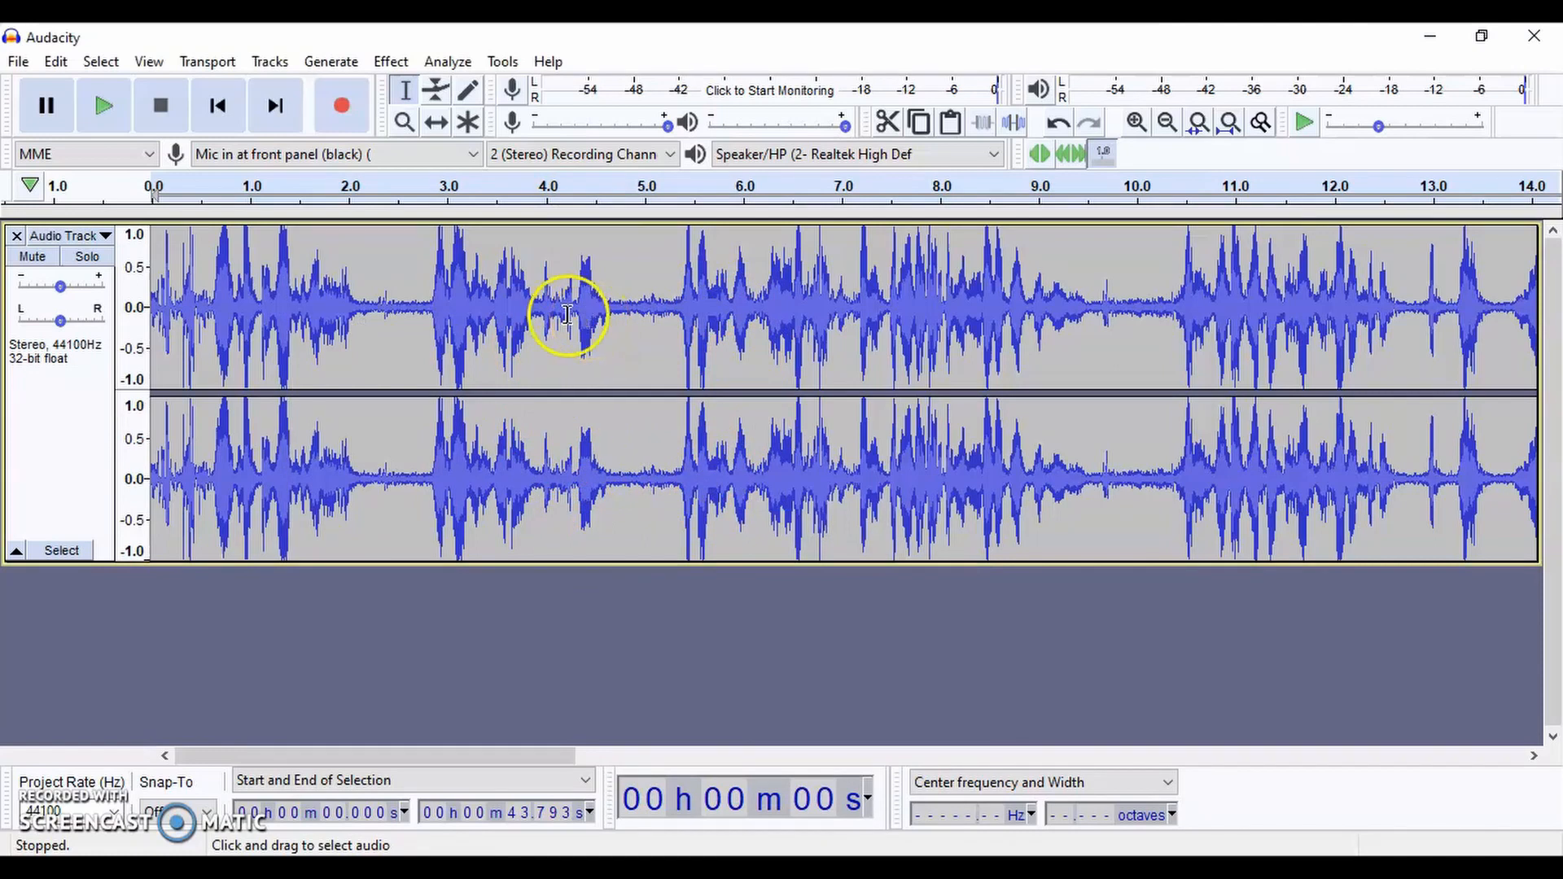
{"action": "left_click", "coordinate": [20, 69]}
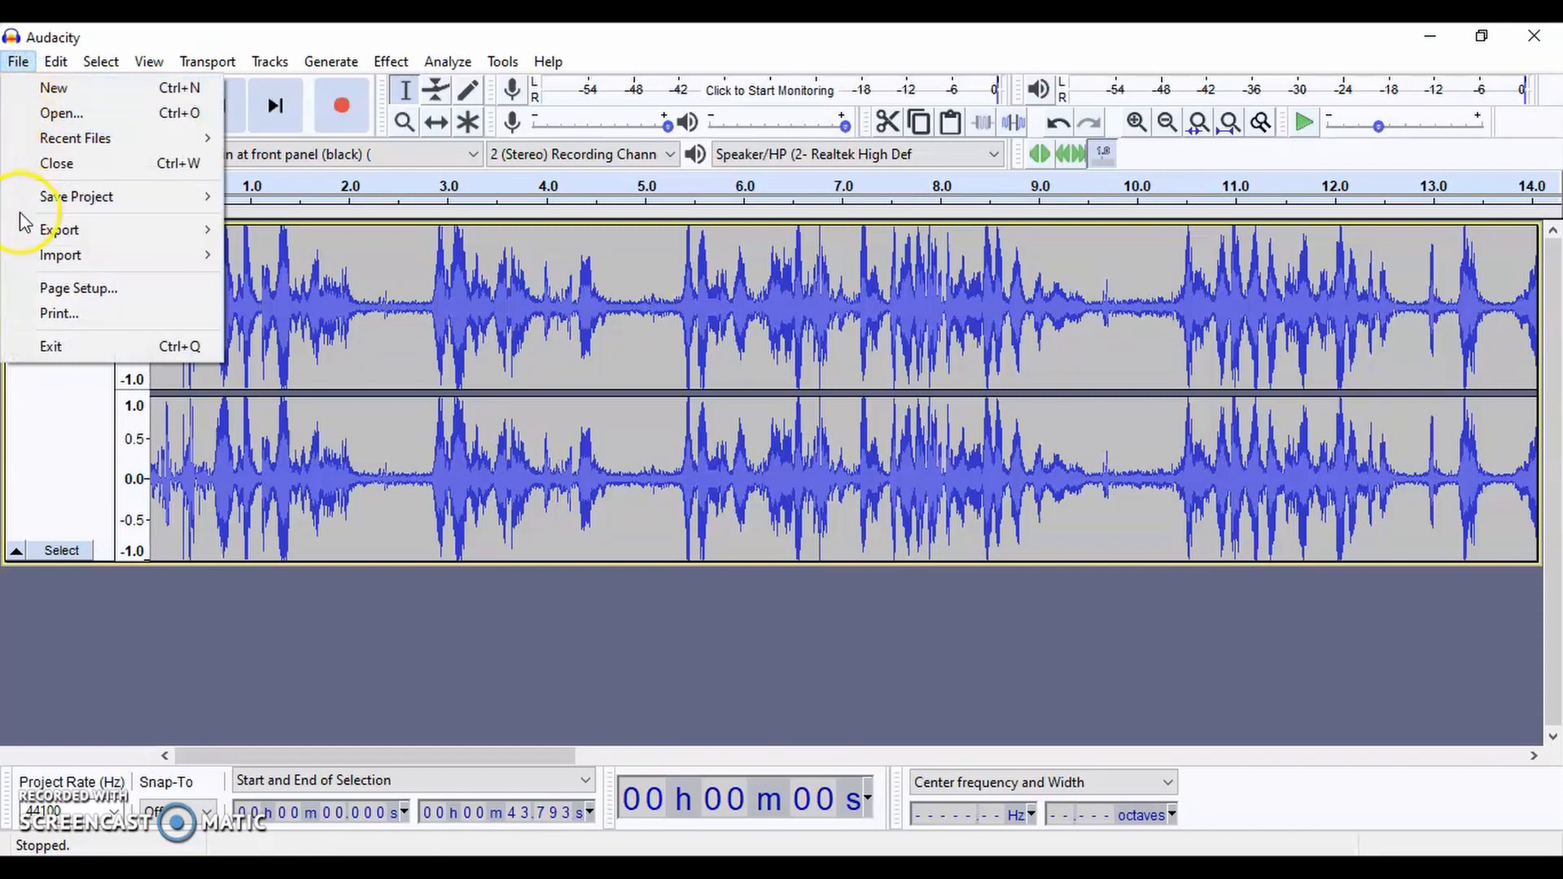
{"action": "mouse_move", "coordinate": [31, 262]}
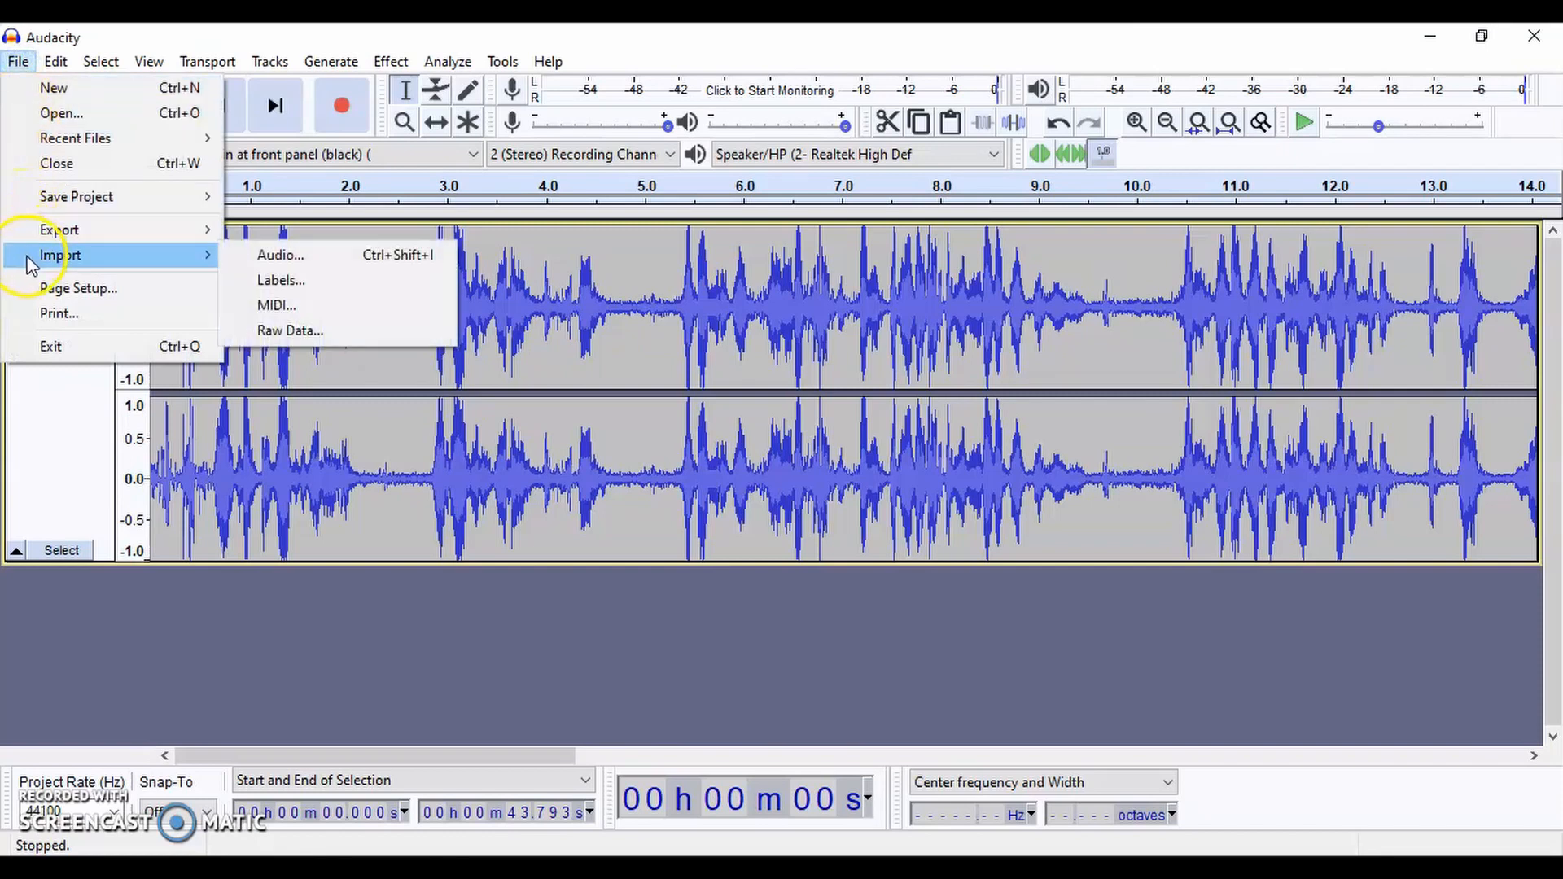
{"action": "left_click", "coordinate": [279, 255]}
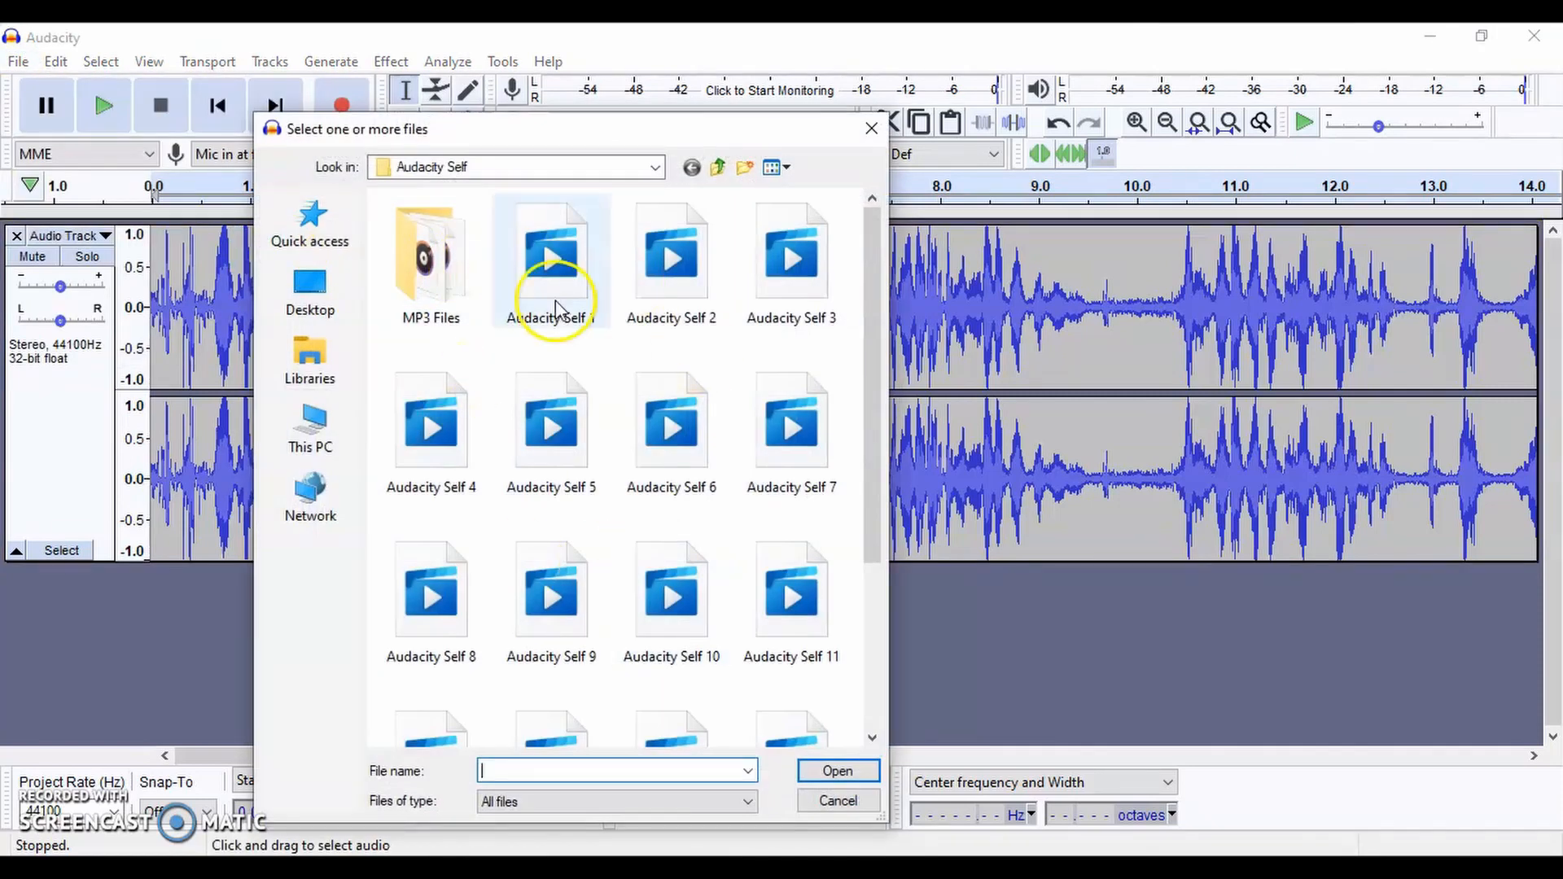
{"action": "left_click", "coordinate": [871, 129]}
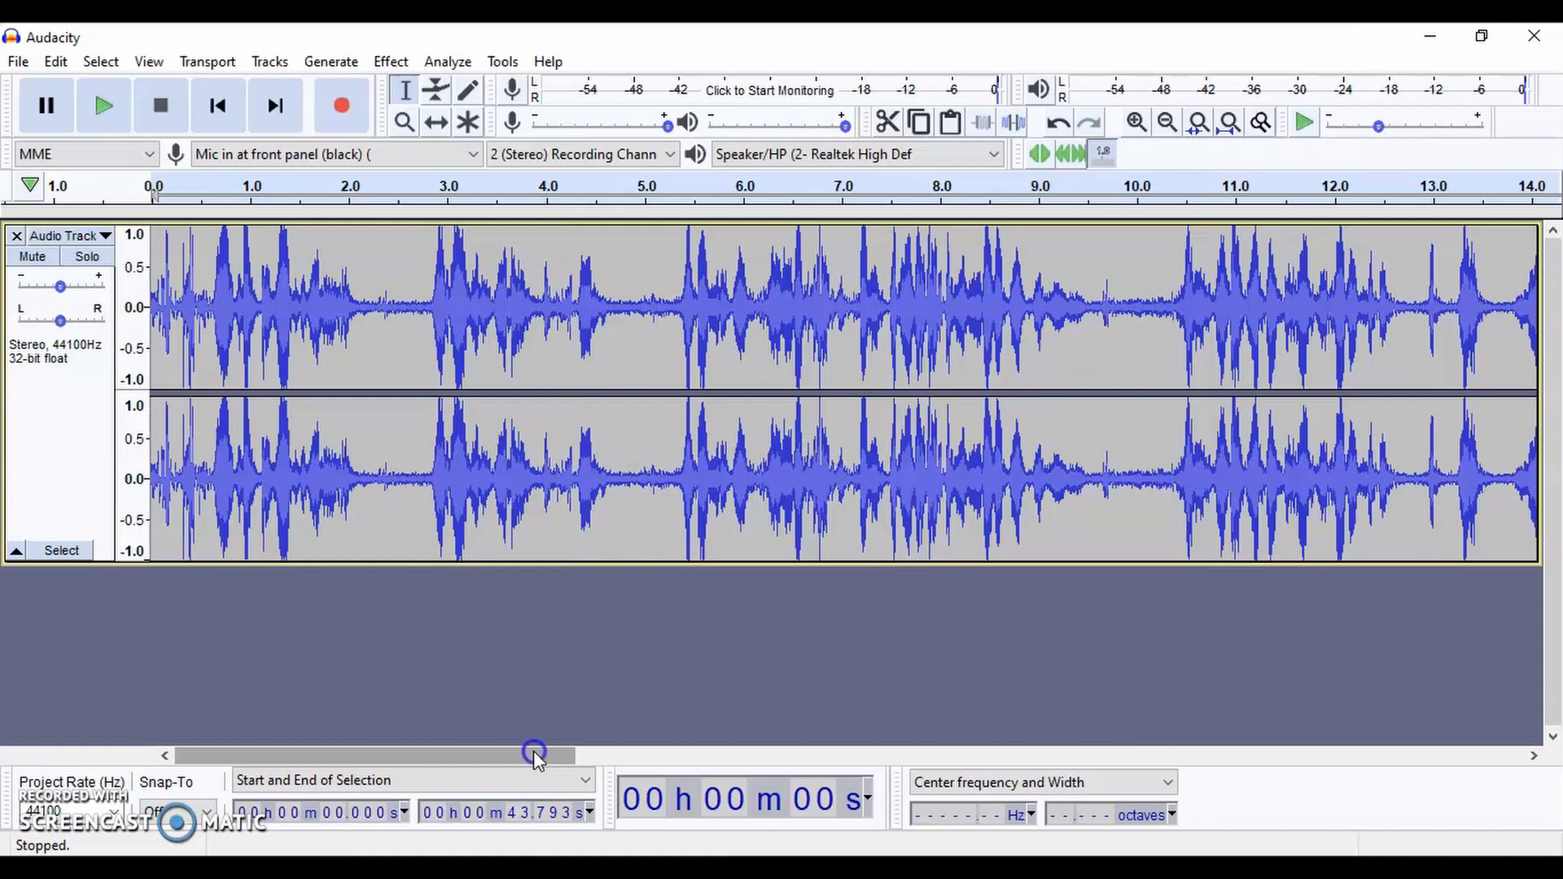
Select the entire audio track and look over its waveform from start to end
{"action": "left_click_drag", "start_coordinate": [534, 755], "coordinate": [609, 755]}
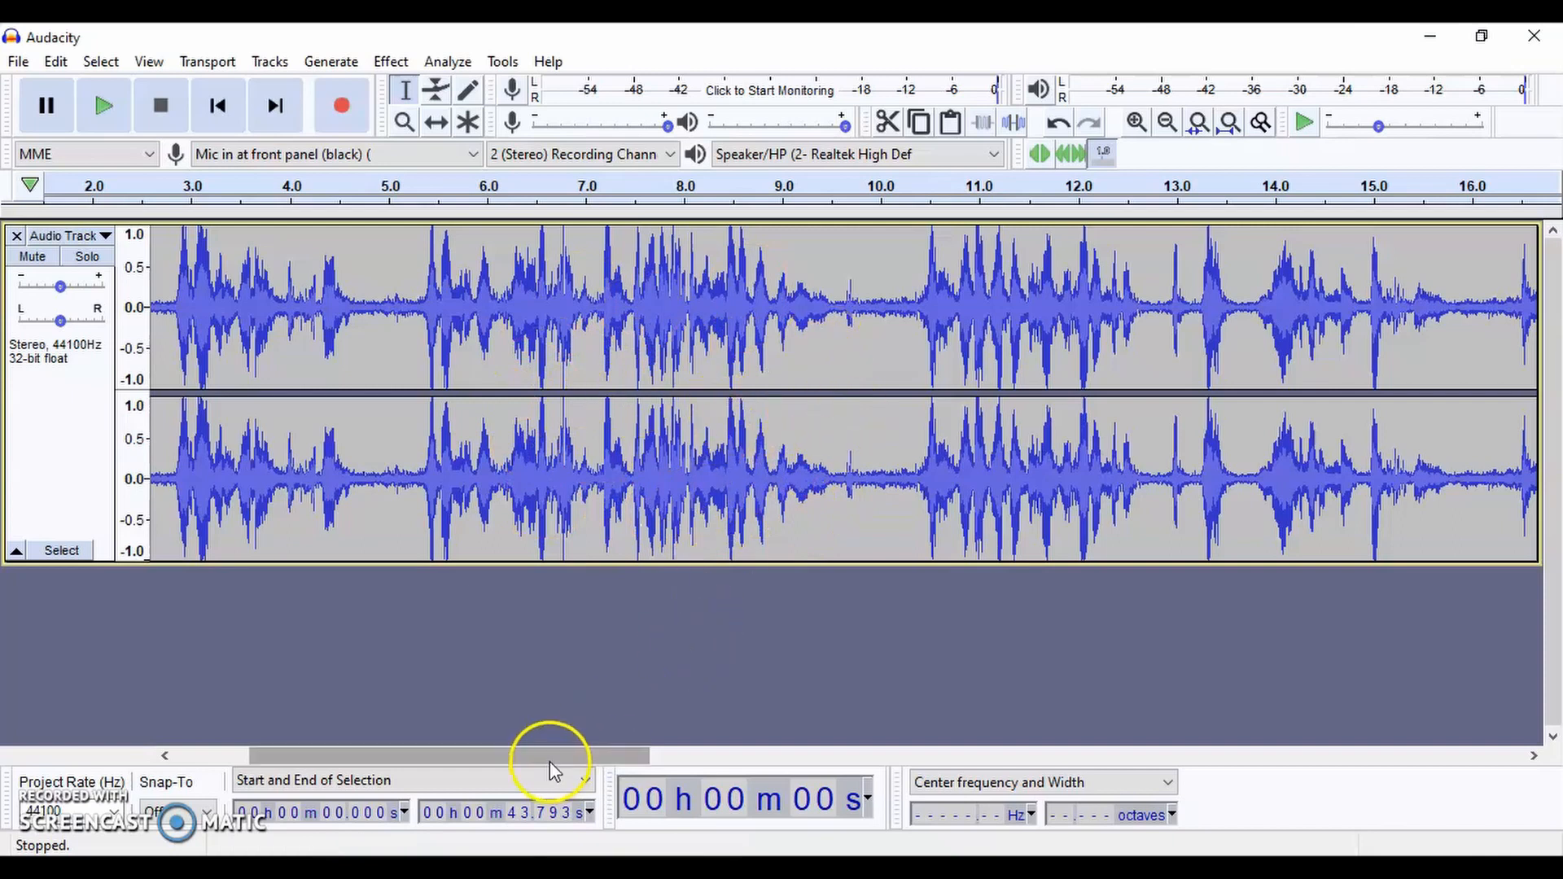
{"action": "left_click_drag", "start_coordinate": [550, 757], "coordinate": [1330, 767]}
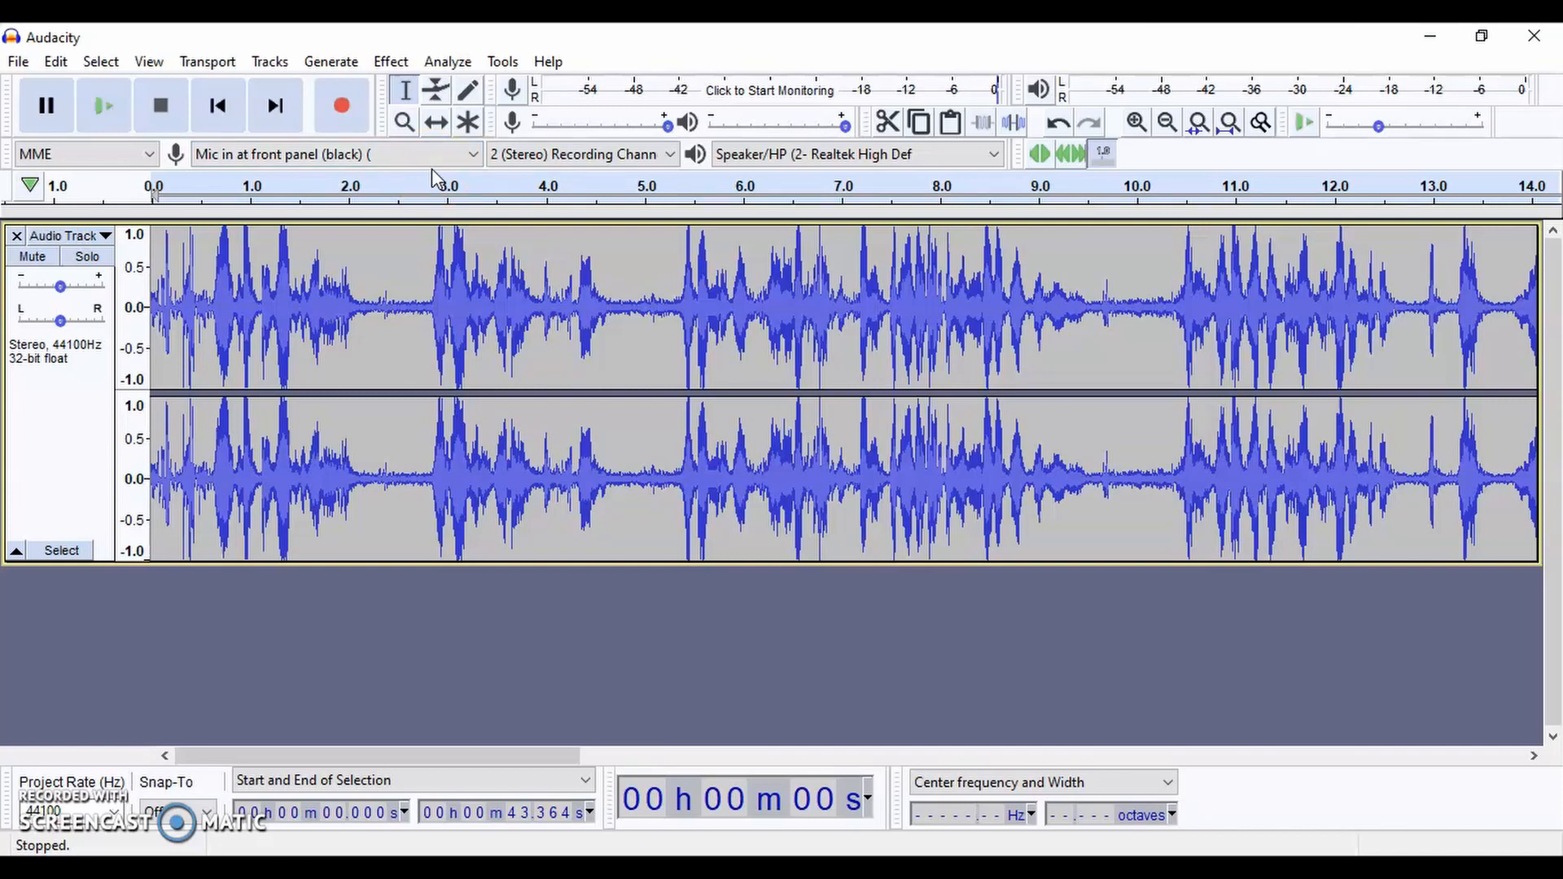
{"action": "double_click", "coordinate": [346, 329]}
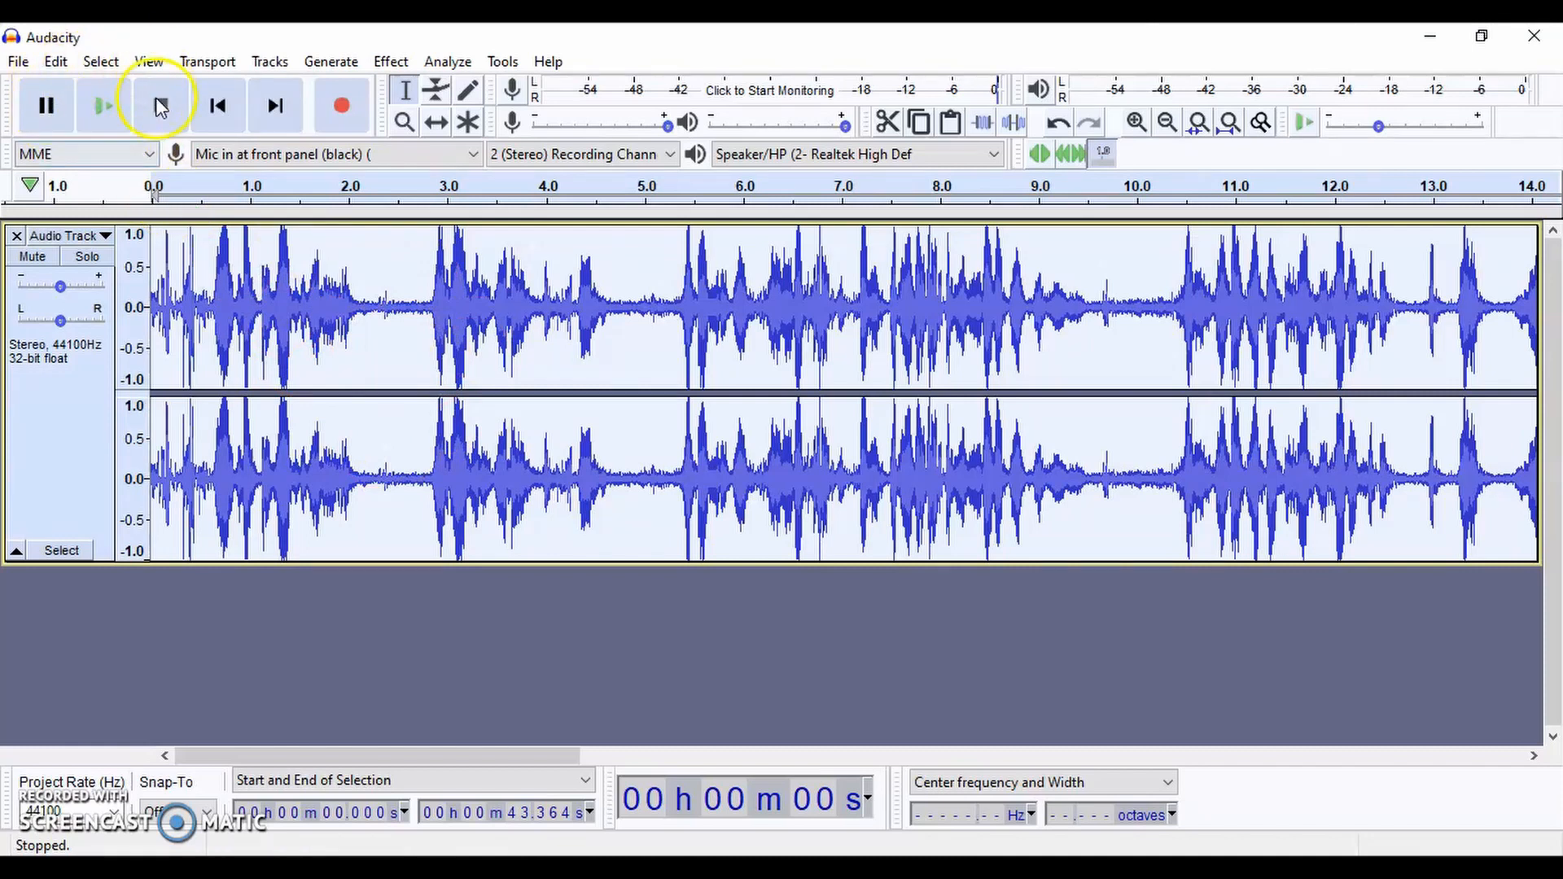
{"action": "left_click", "coordinate": [98, 108]}
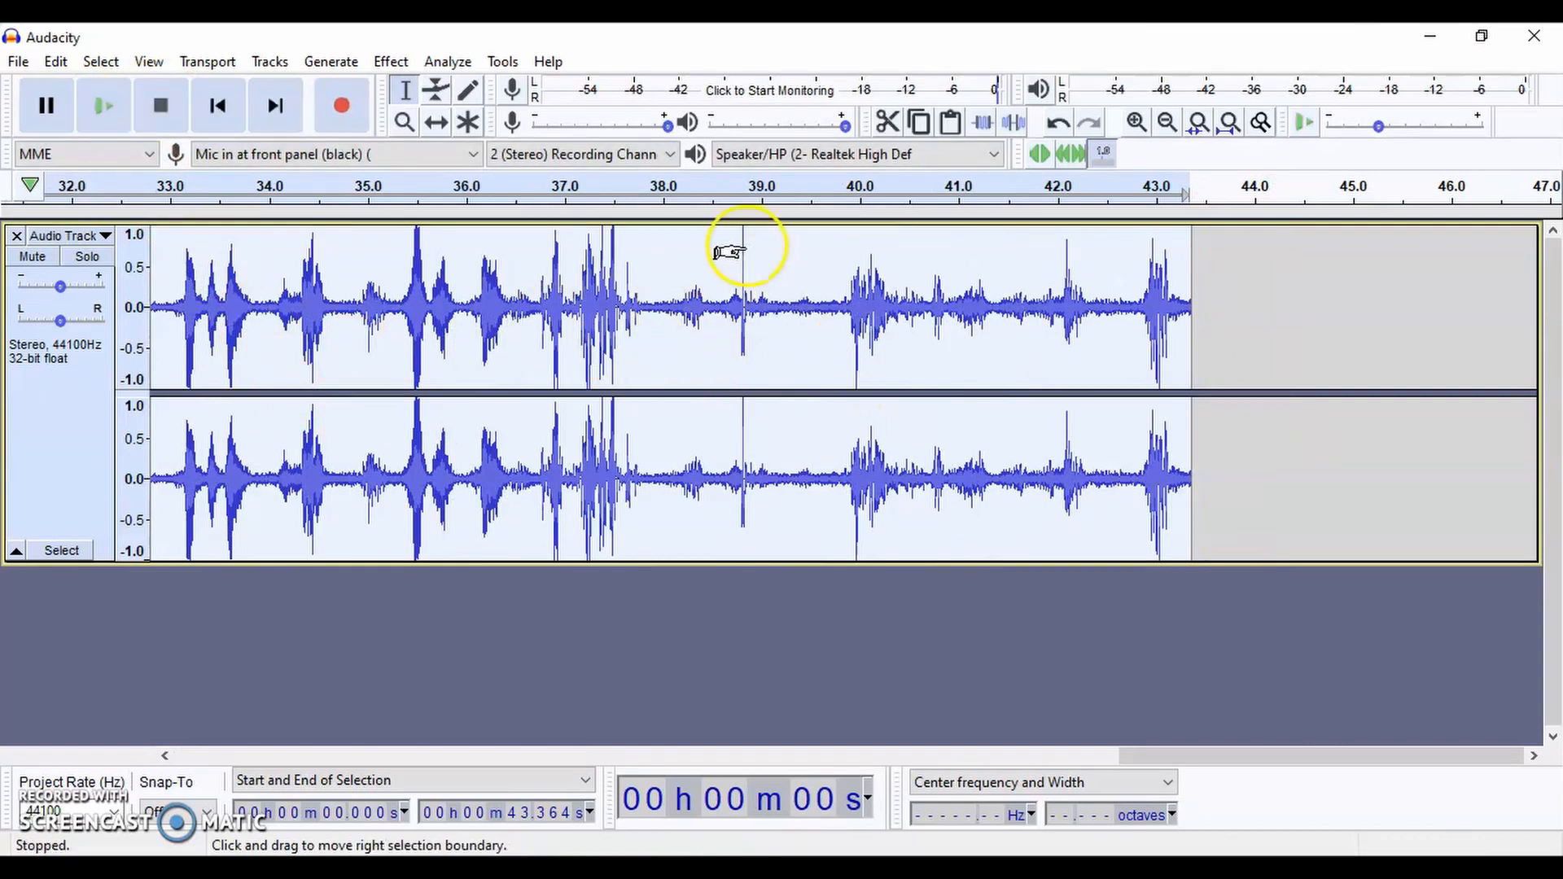
{"action": "left_click", "coordinate": [790, 593]}
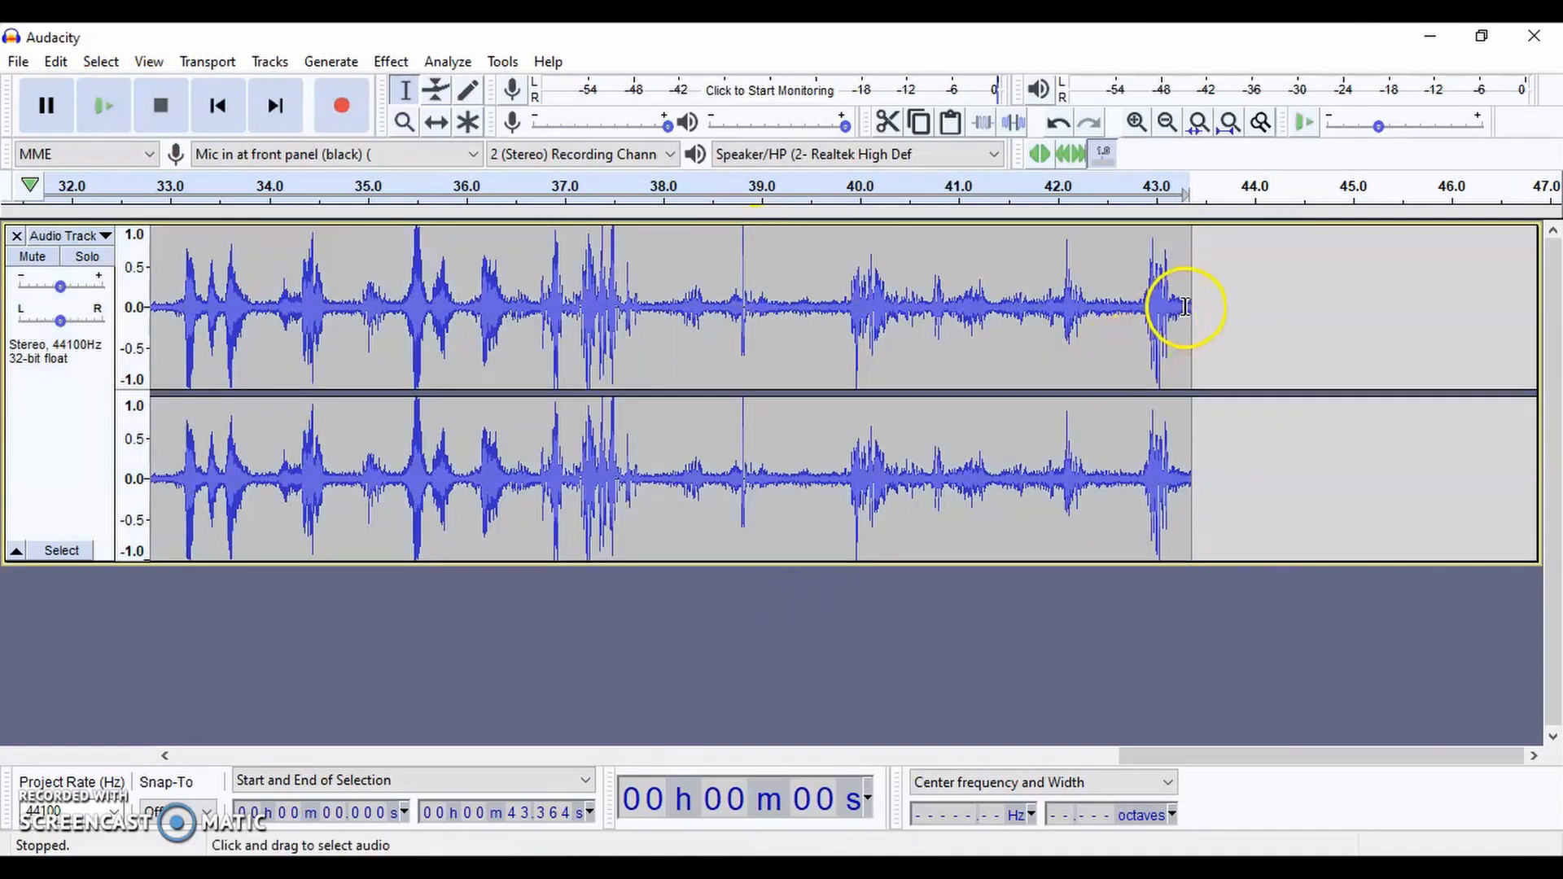
Try ending the audio selection at about 37.6 s and at about 40.3 s
{"action": "left_click_drag", "start_coordinate": [1186, 306], "coordinate": [623, 333]}
{"action": "left_click", "coordinate": [637, 662]}
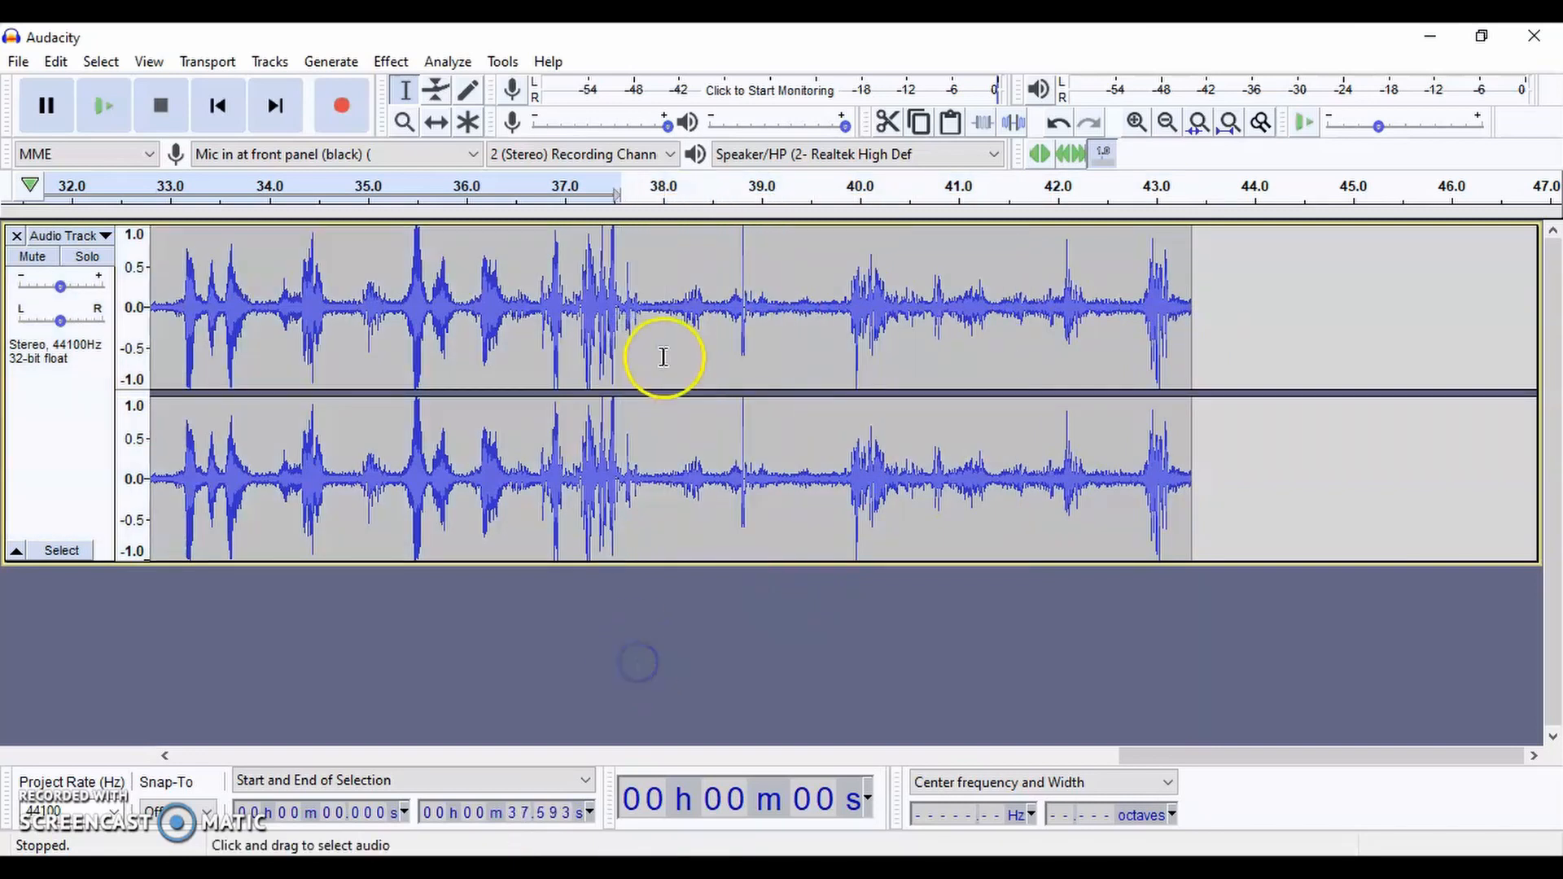
{"action": "left_click_drag", "start_coordinate": [615, 263], "coordinate": [888, 305]}
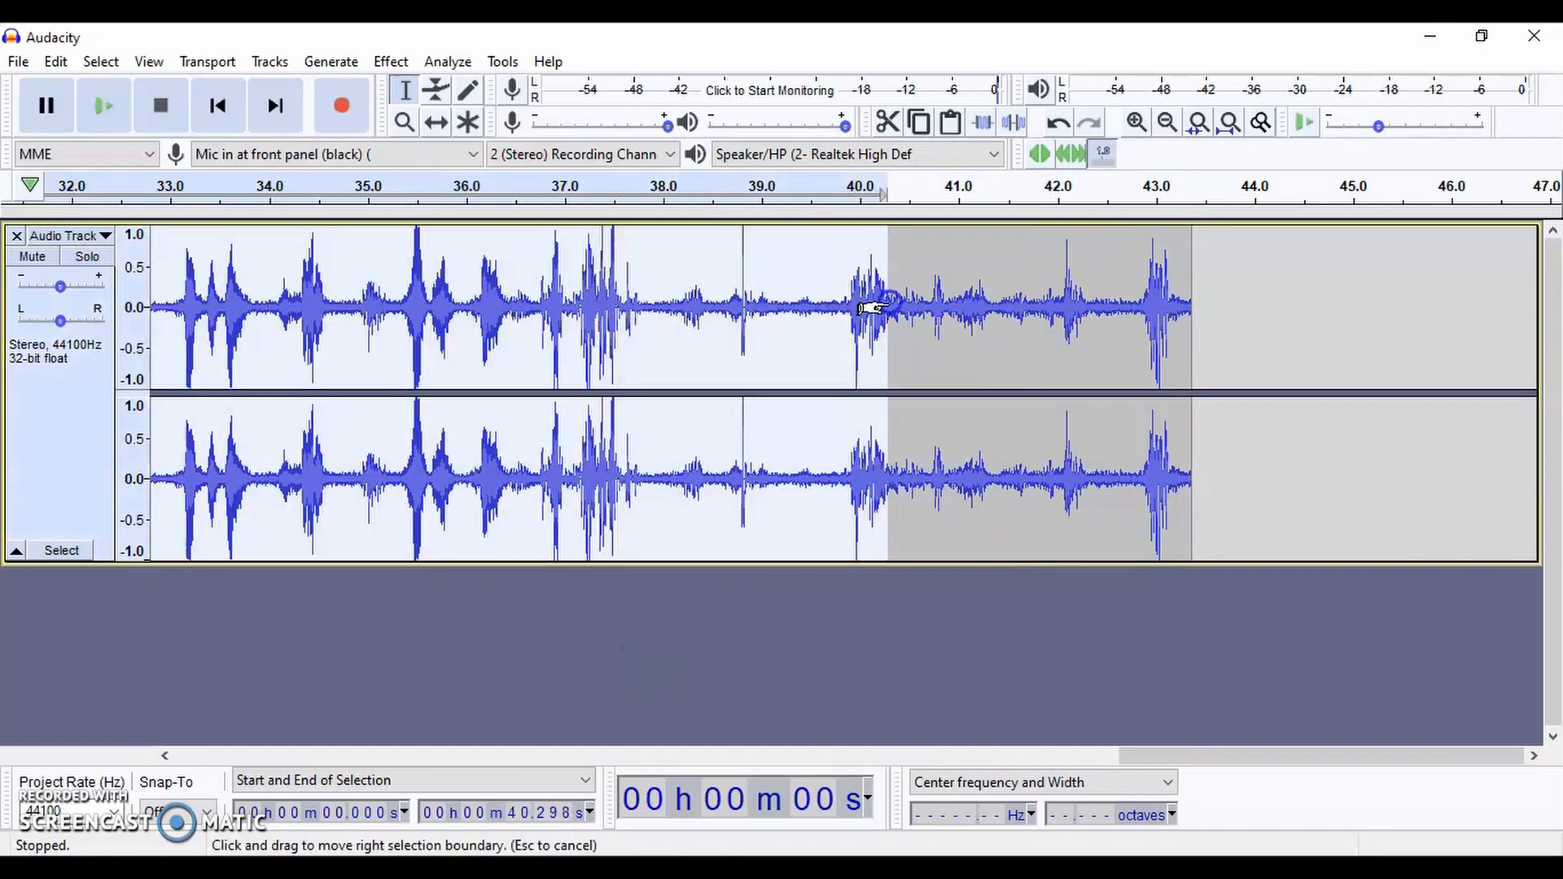
{"action": "left_click", "coordinate": [676, 689]}
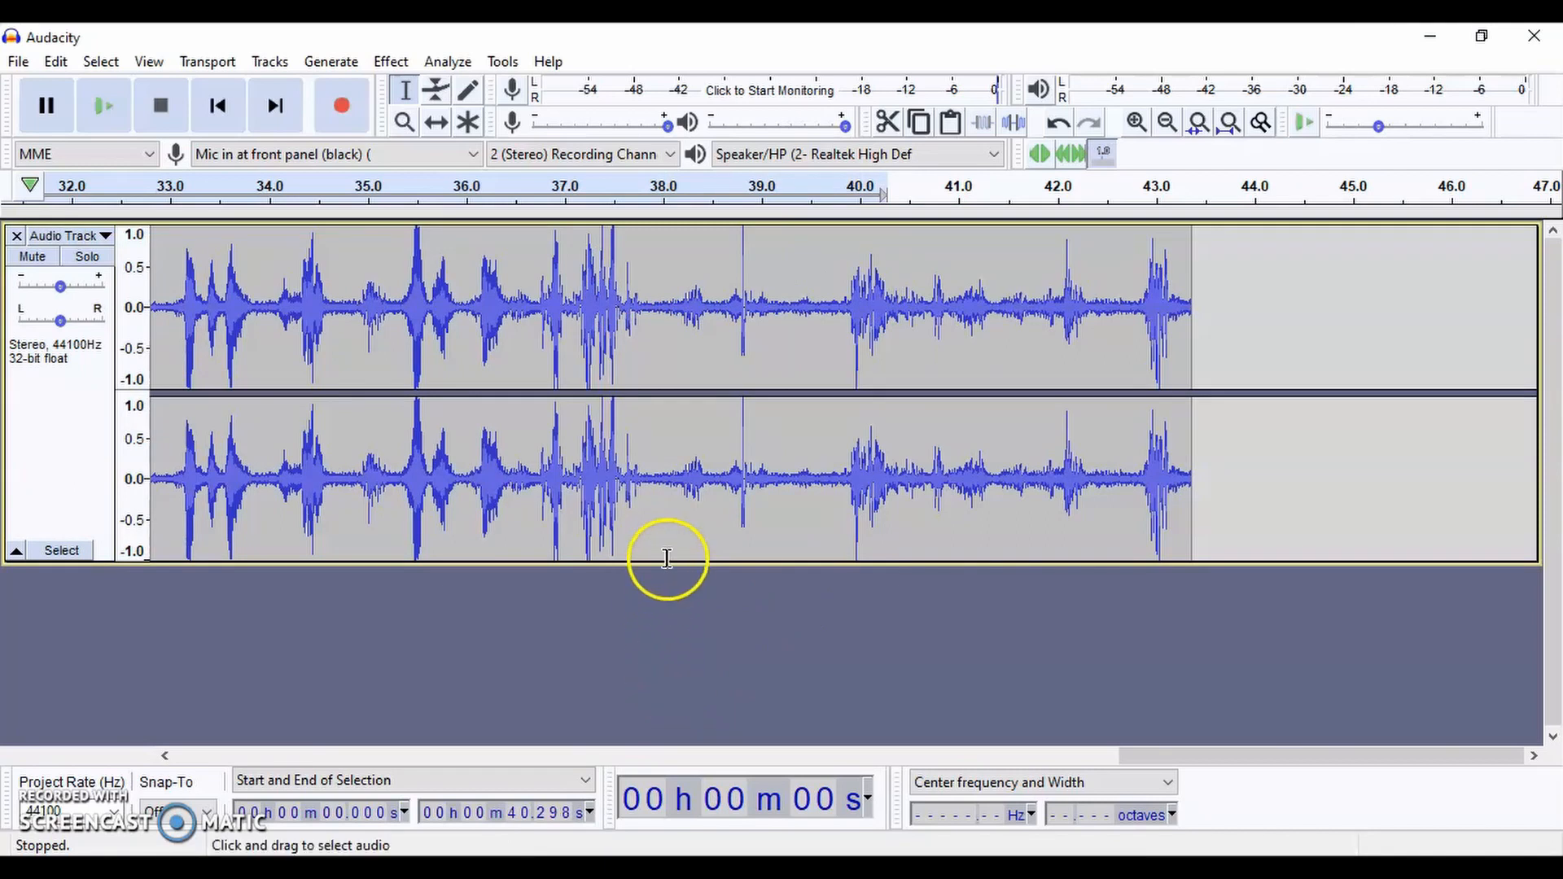
Try selecting and playing quieter passages between about 37 s and 43 s near the track's end
{"action": "left_click_drag", "start_coordinate": [1196, 280], "coordinate": [617, 324]}
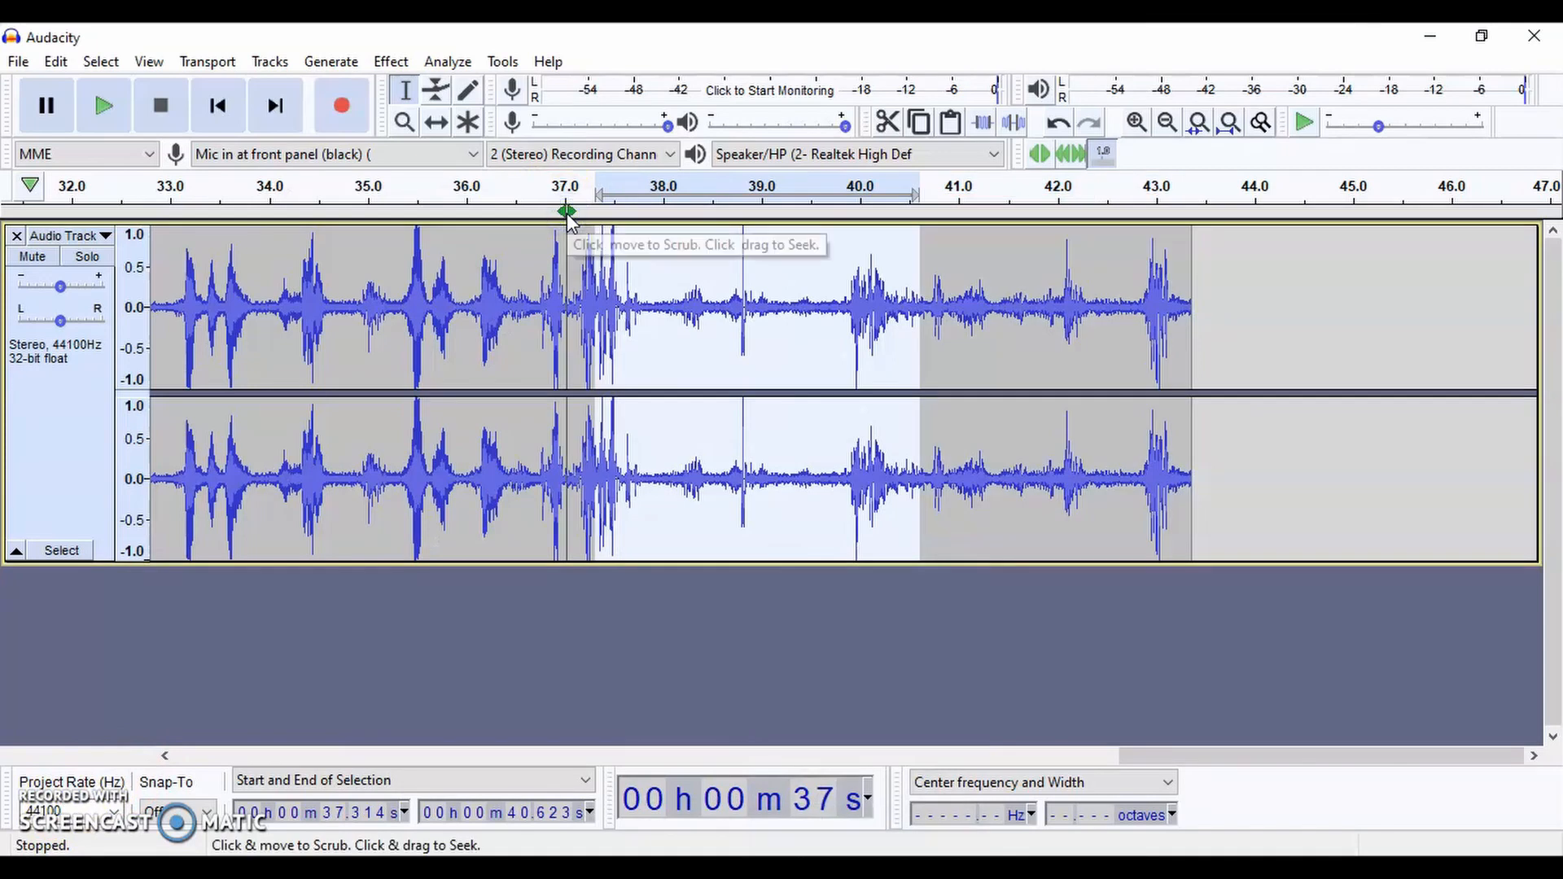
{"action": "left_click", "coordinate": [555, 600]}
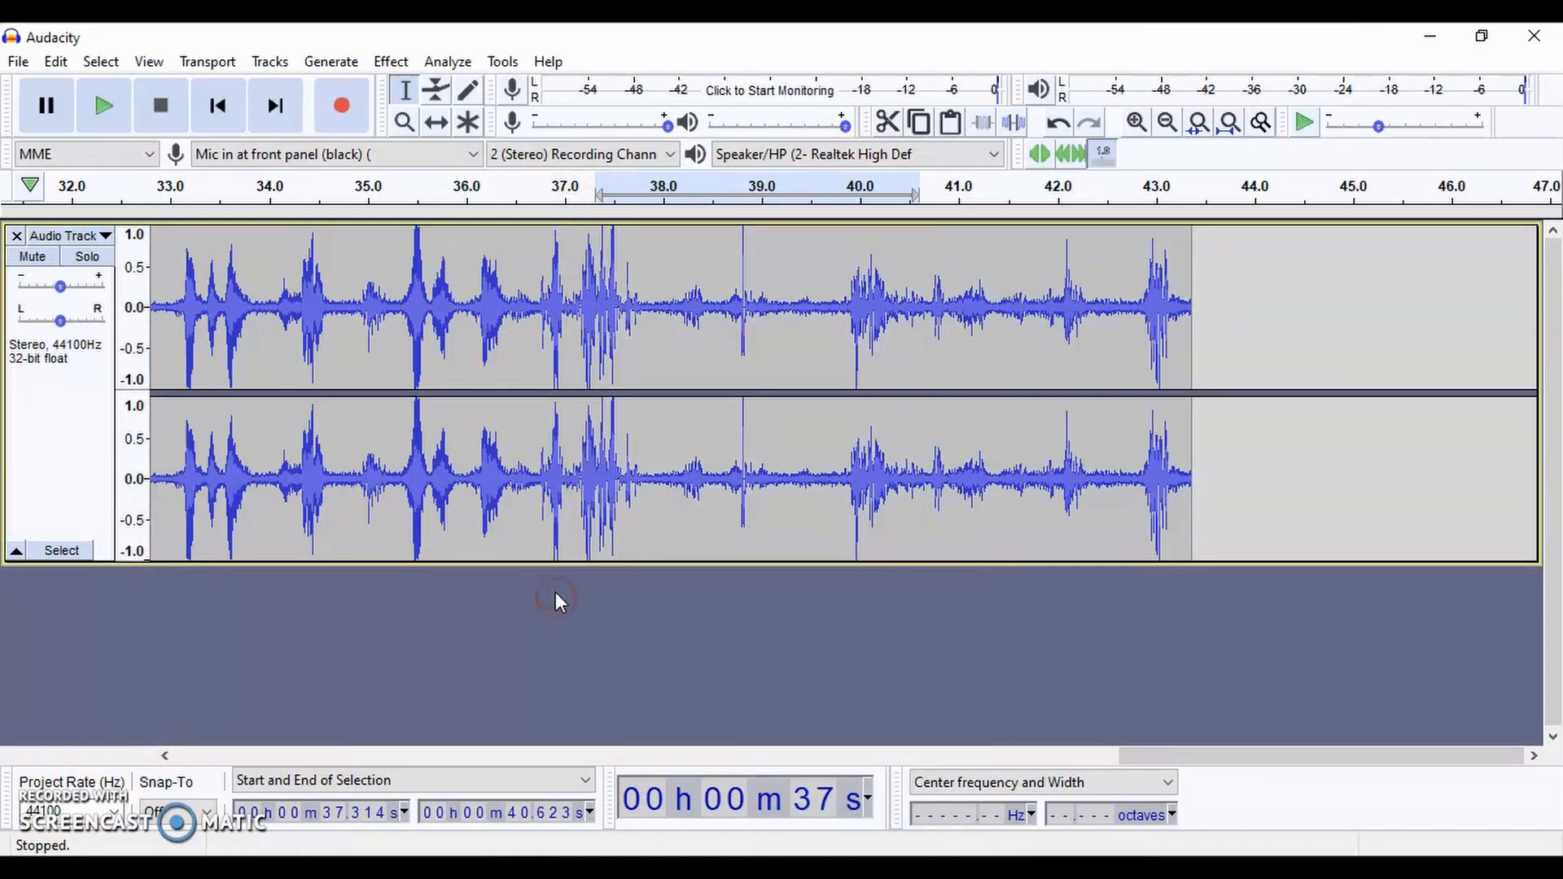
{"action": "left_click_drag", "start_coordinate": [1156, 318], "coordinate": [770, 345]}
{"action": "left_click", "coordinate": [103, 108]}
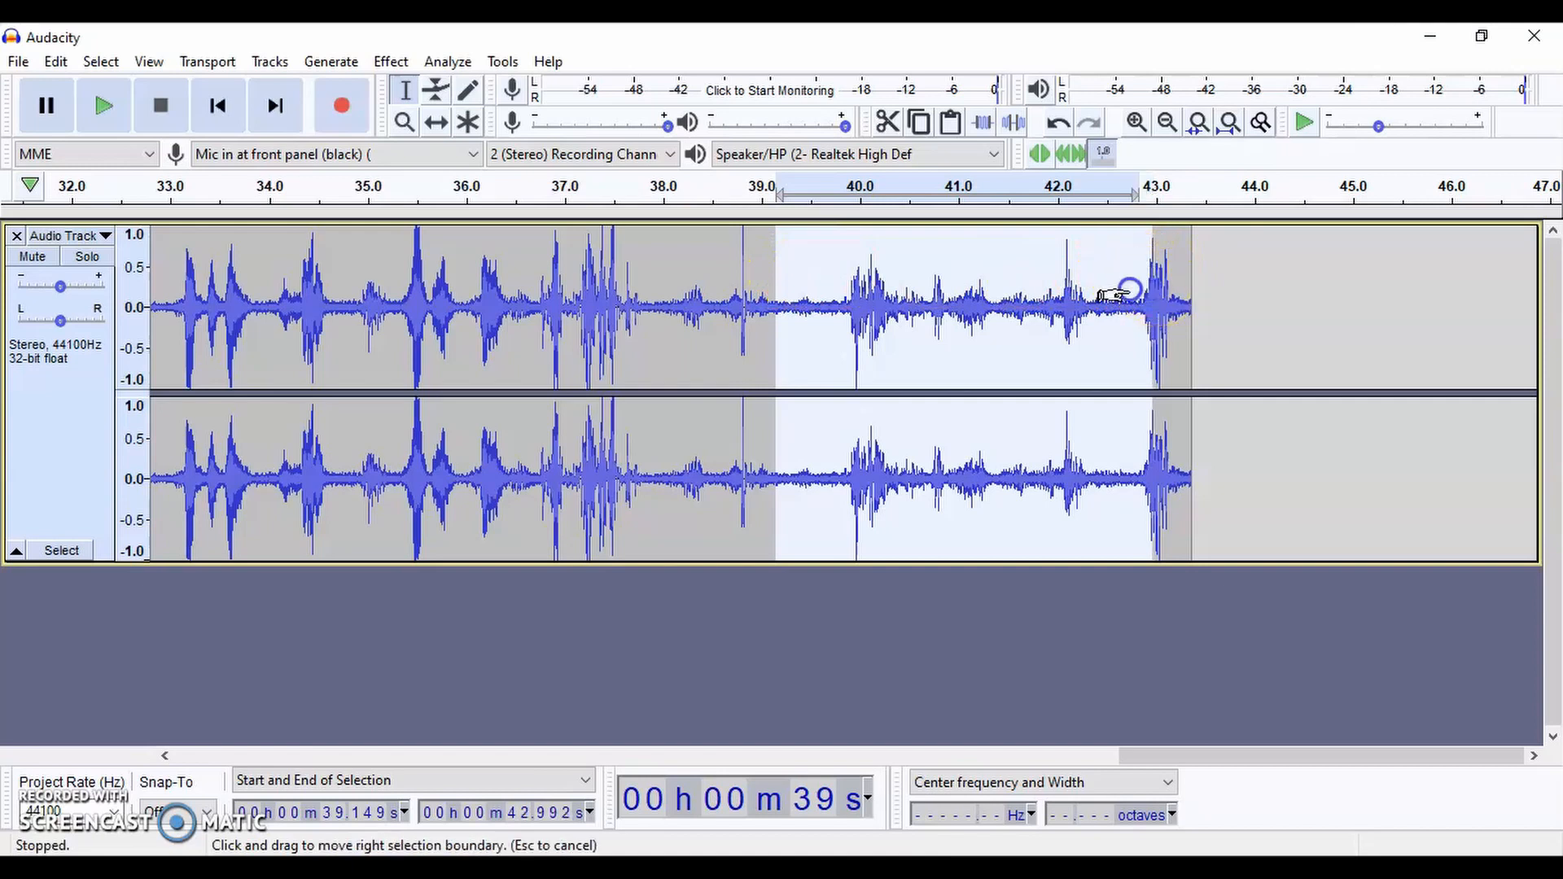
{"action": "left_click_drag", "start_coordinate": [1144, 289], "coordinate": [766, 288]}
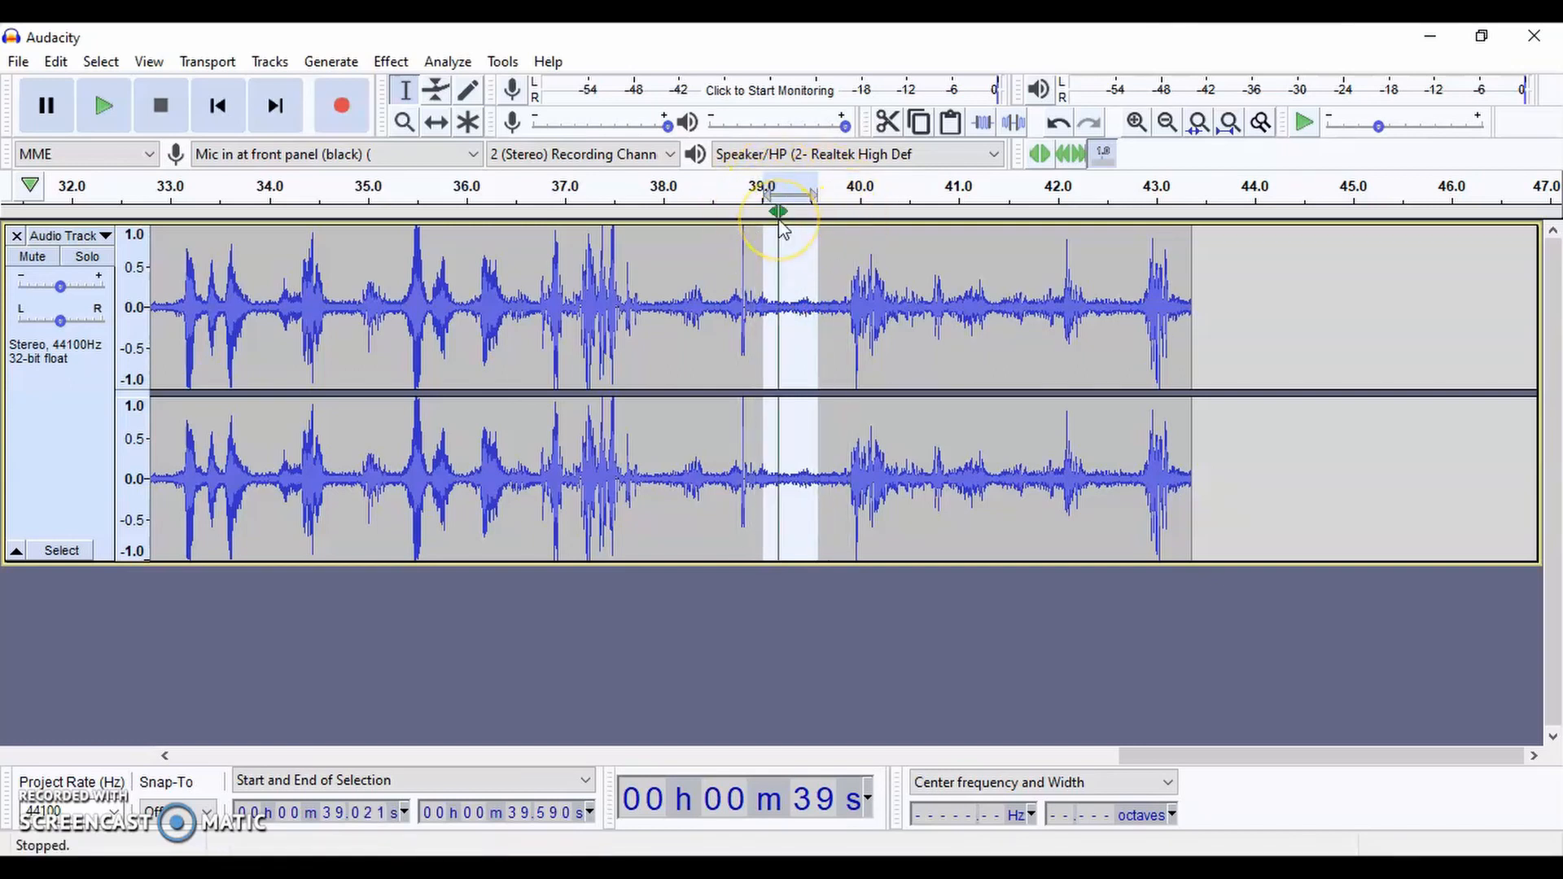
{"action": "left_click_drag", "start_coordinate": [816, 281], "coordinate": [1320, 337]}
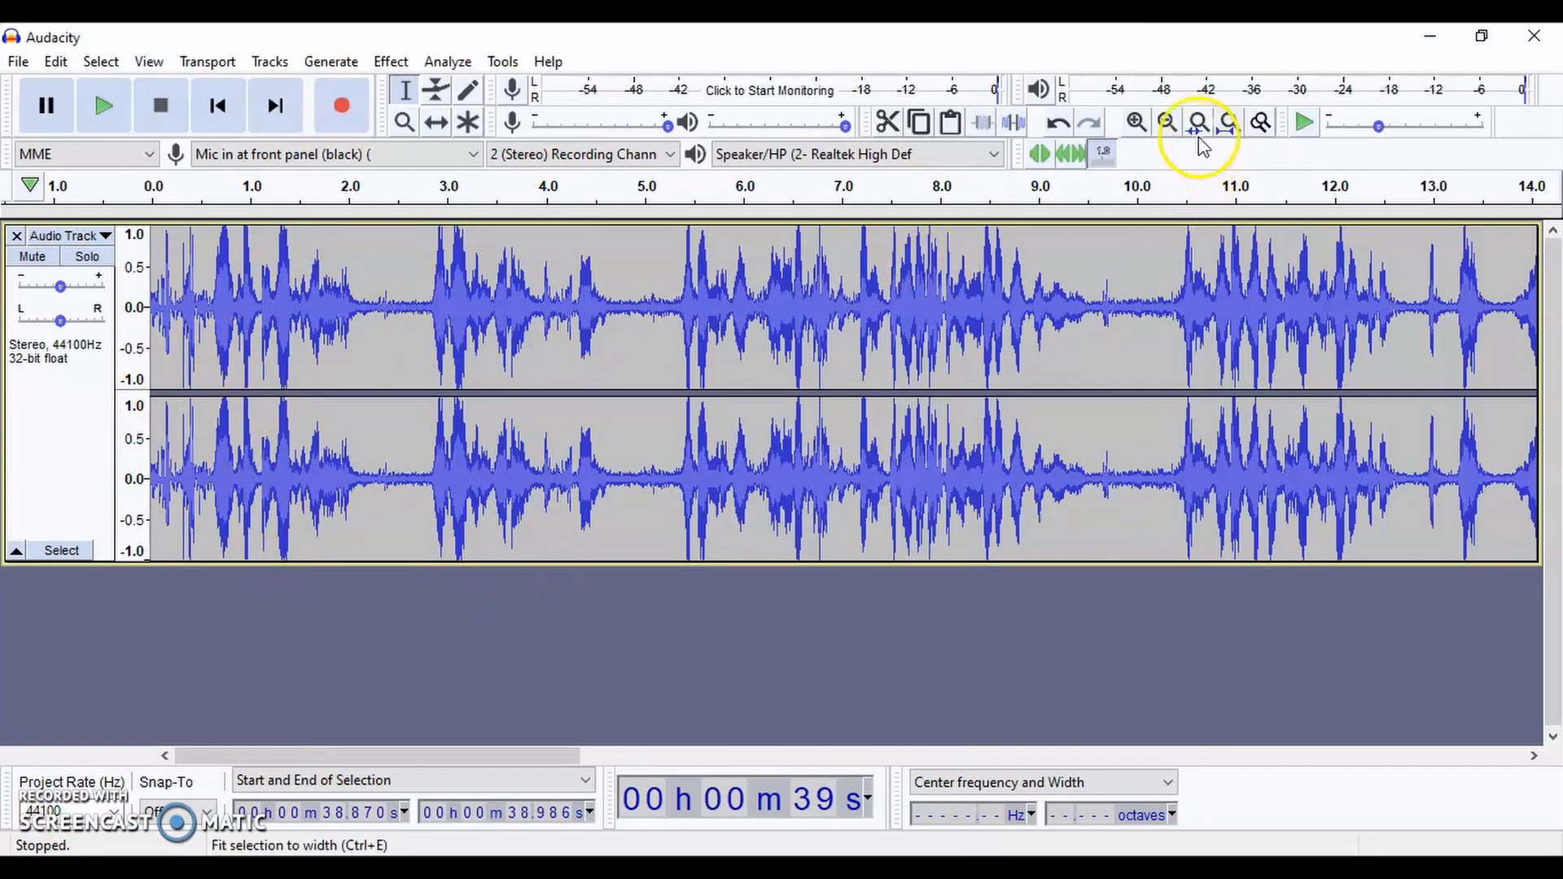
Capture a noise profile with Noise Reduction from the quieter last few seconds of the track, up to its end
{"action": "left_click", "coordinate": [1165, 124]}
{"action": "left_click", "coordinate": [1166, 124]}
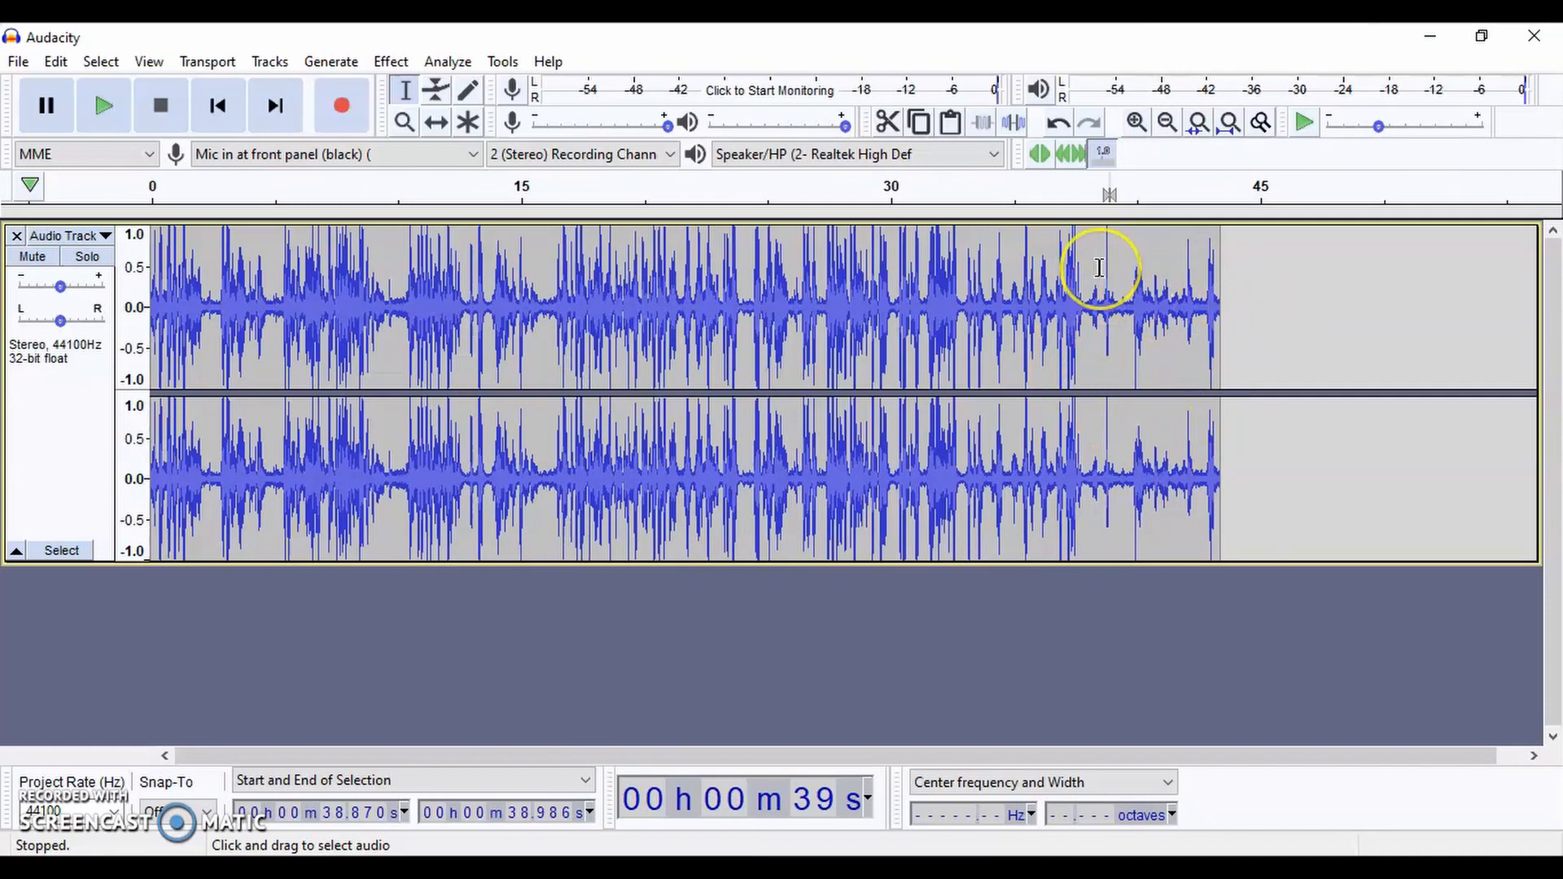
{"action": "left_click", "coordinate": [1135, 122]}
{"action": "left_click", "coordinate": [1135, 122]}
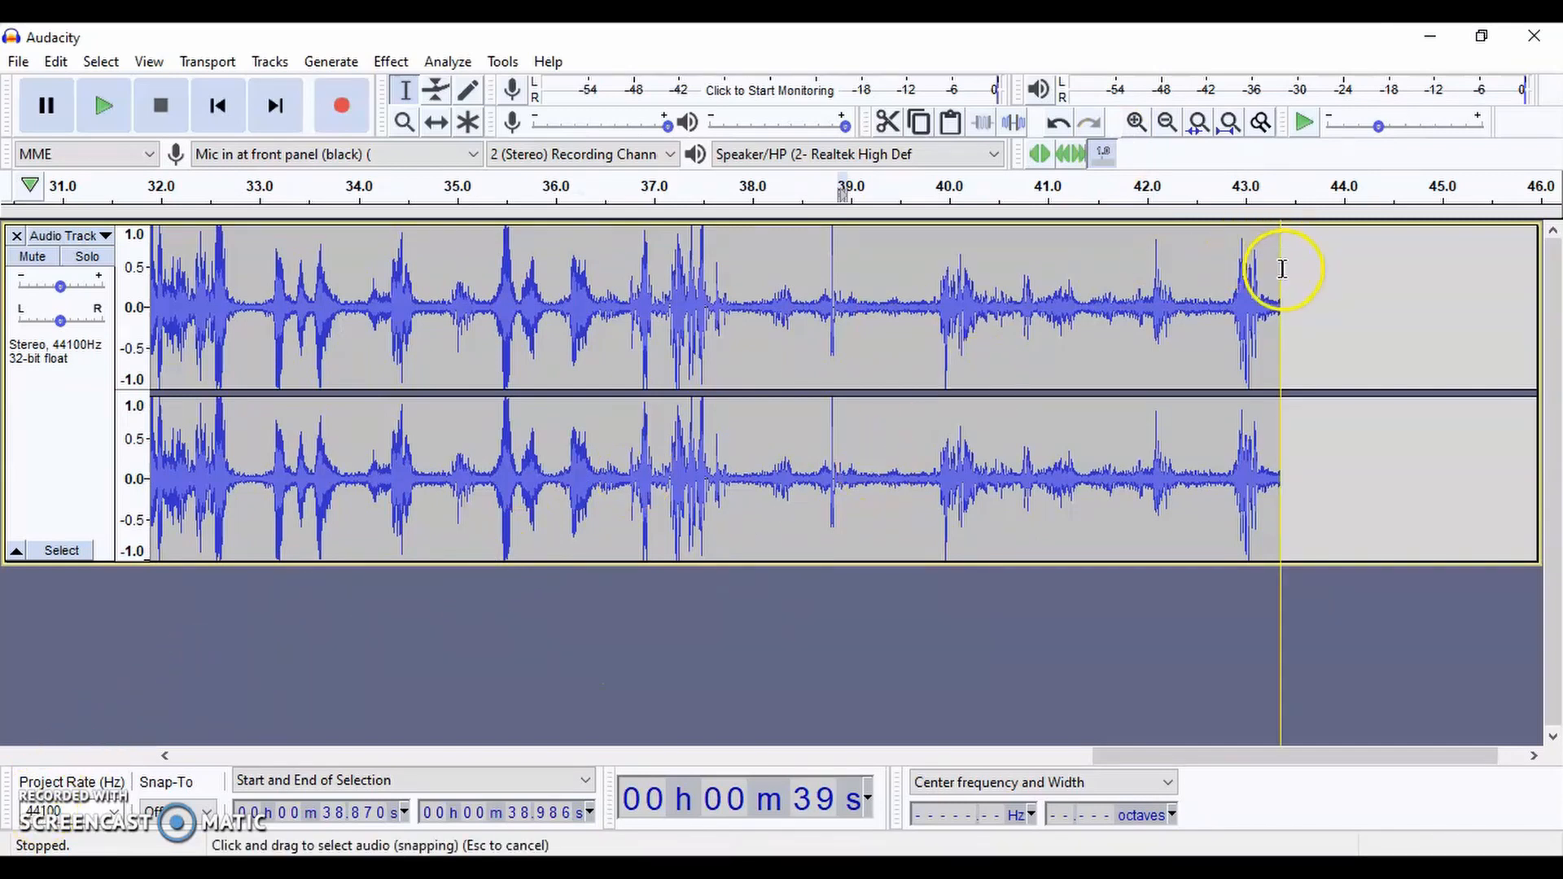
{"action": "left_click_drag", "start_coordinate": [1281, 262], "coordinate": [831, 302]}
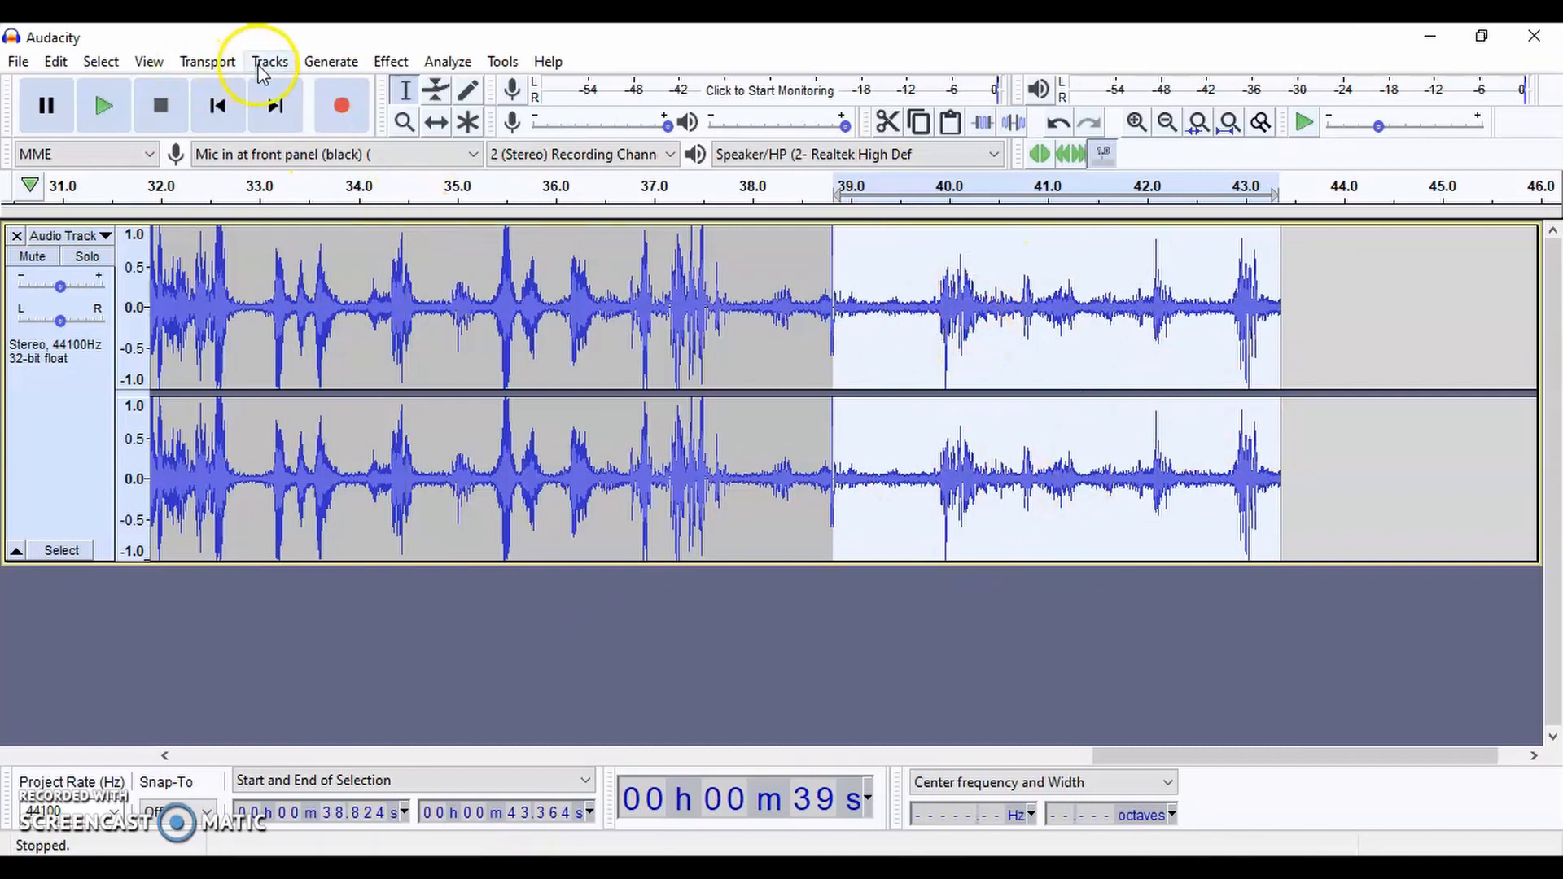
{"action": "left_click", "coordinate": [394, 63]}
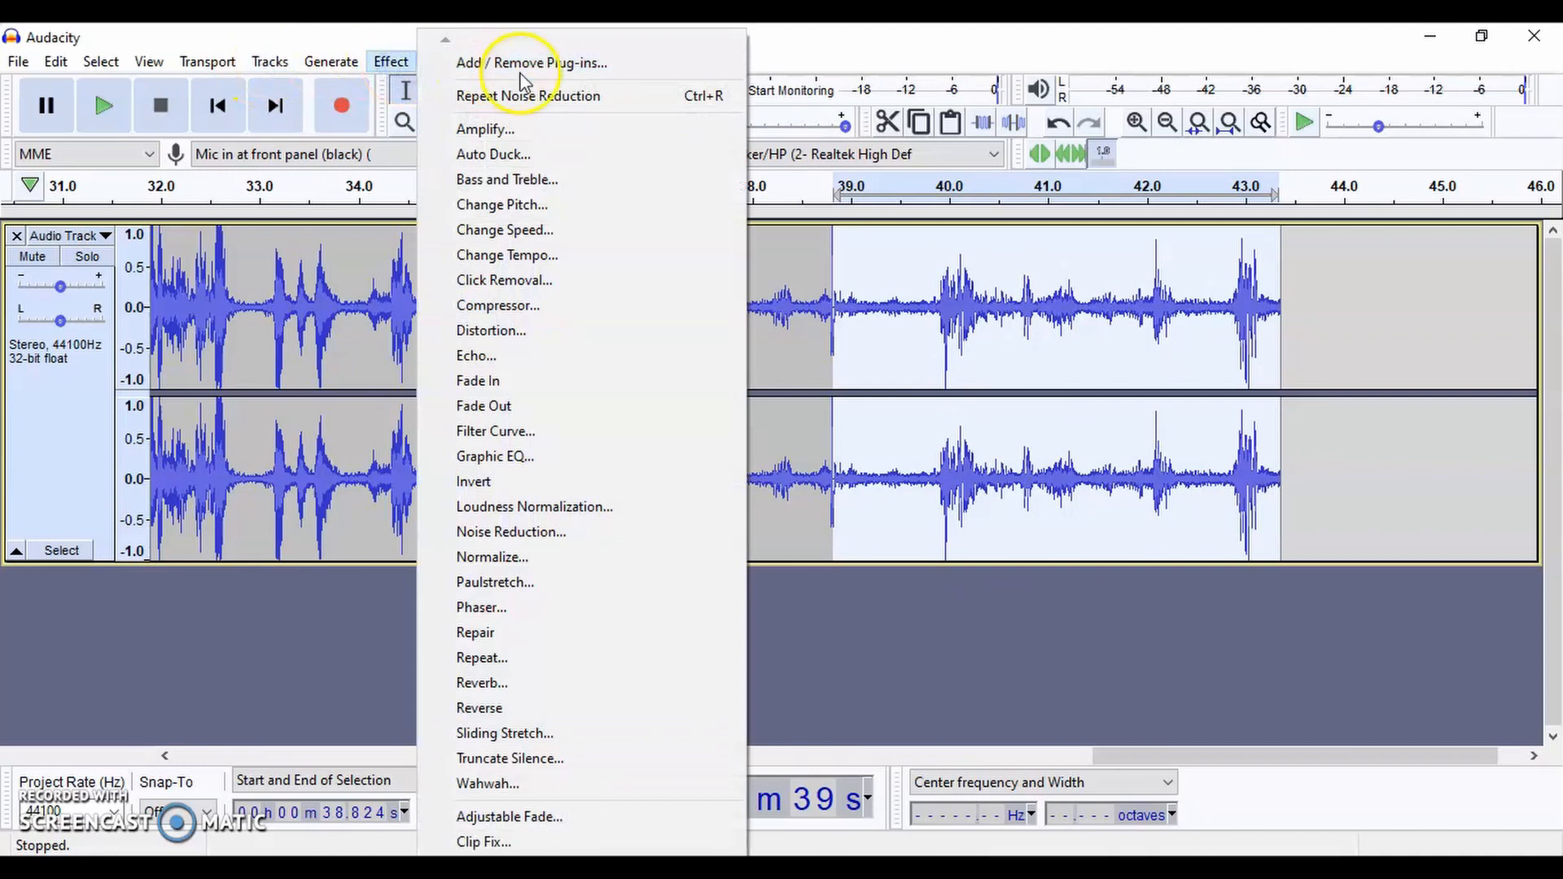
{"action": "left_click", "coordinate": [543, 540]}
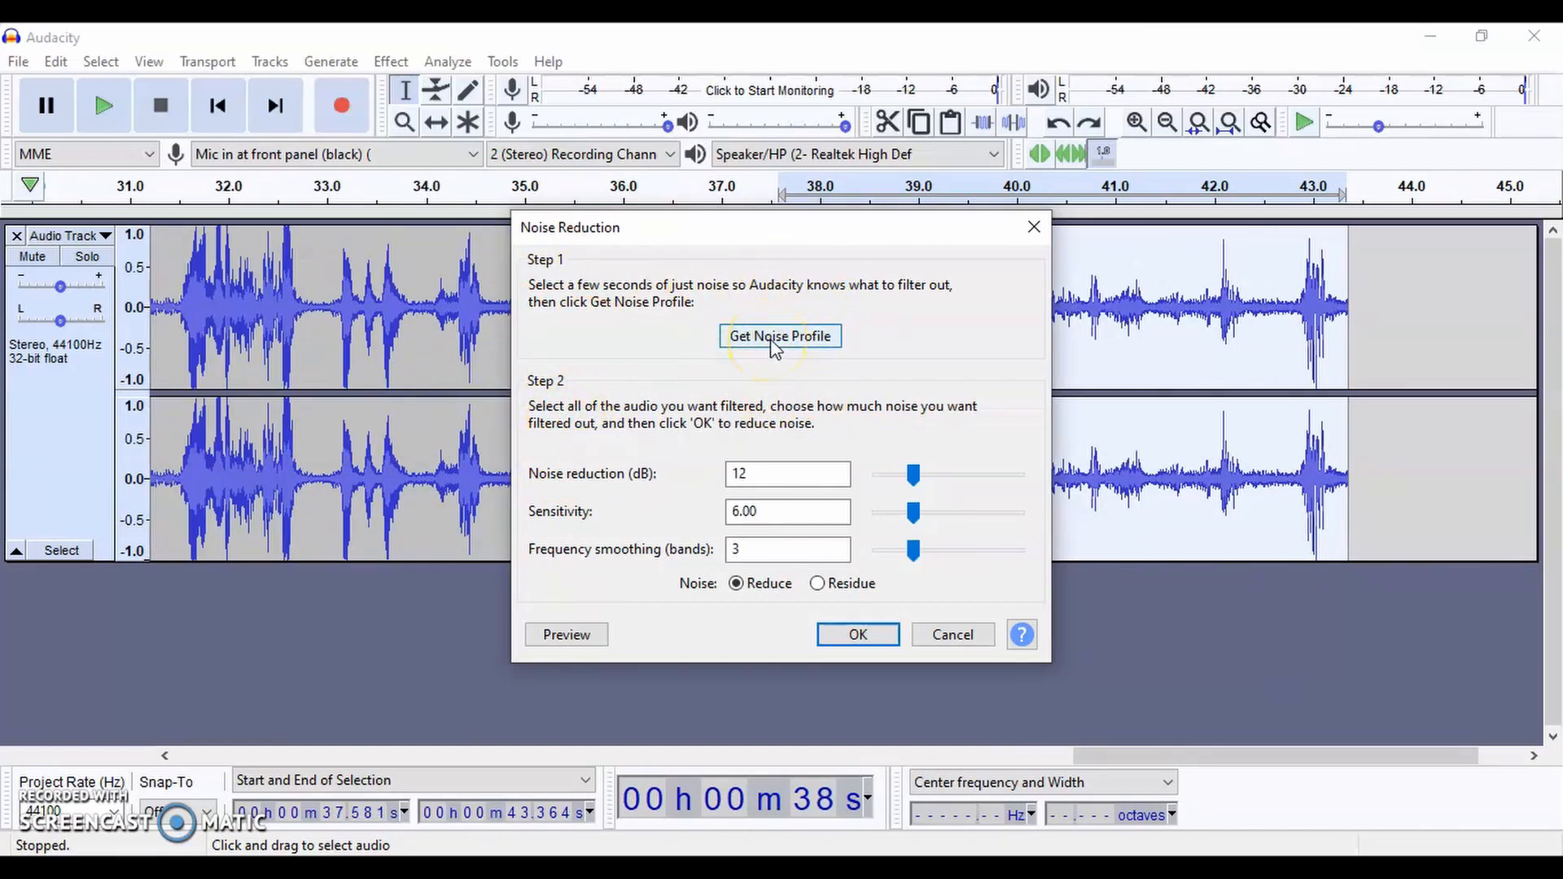
{"action": "left_click", "coordinate": [775, 346]}
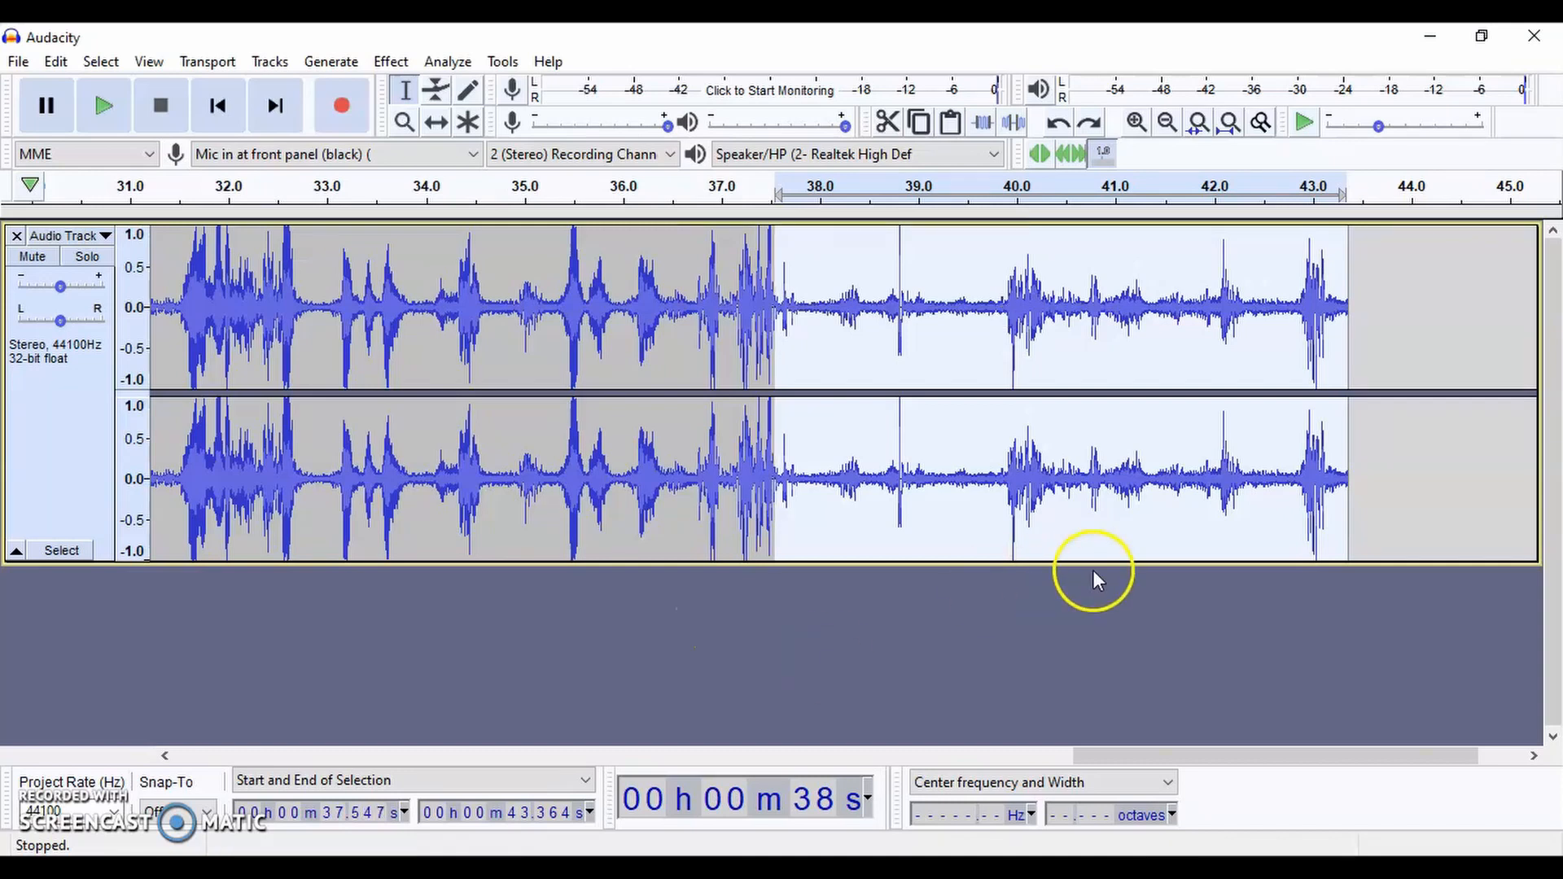
Select the whole track from start to end and open the Noise Reduction settings for it
{"action": "left_click", "coordinate": [1398, 371]}
{"action": "left_click_drag", "start_coordinate": [1349, 354], "coordinate": [70, 423]}
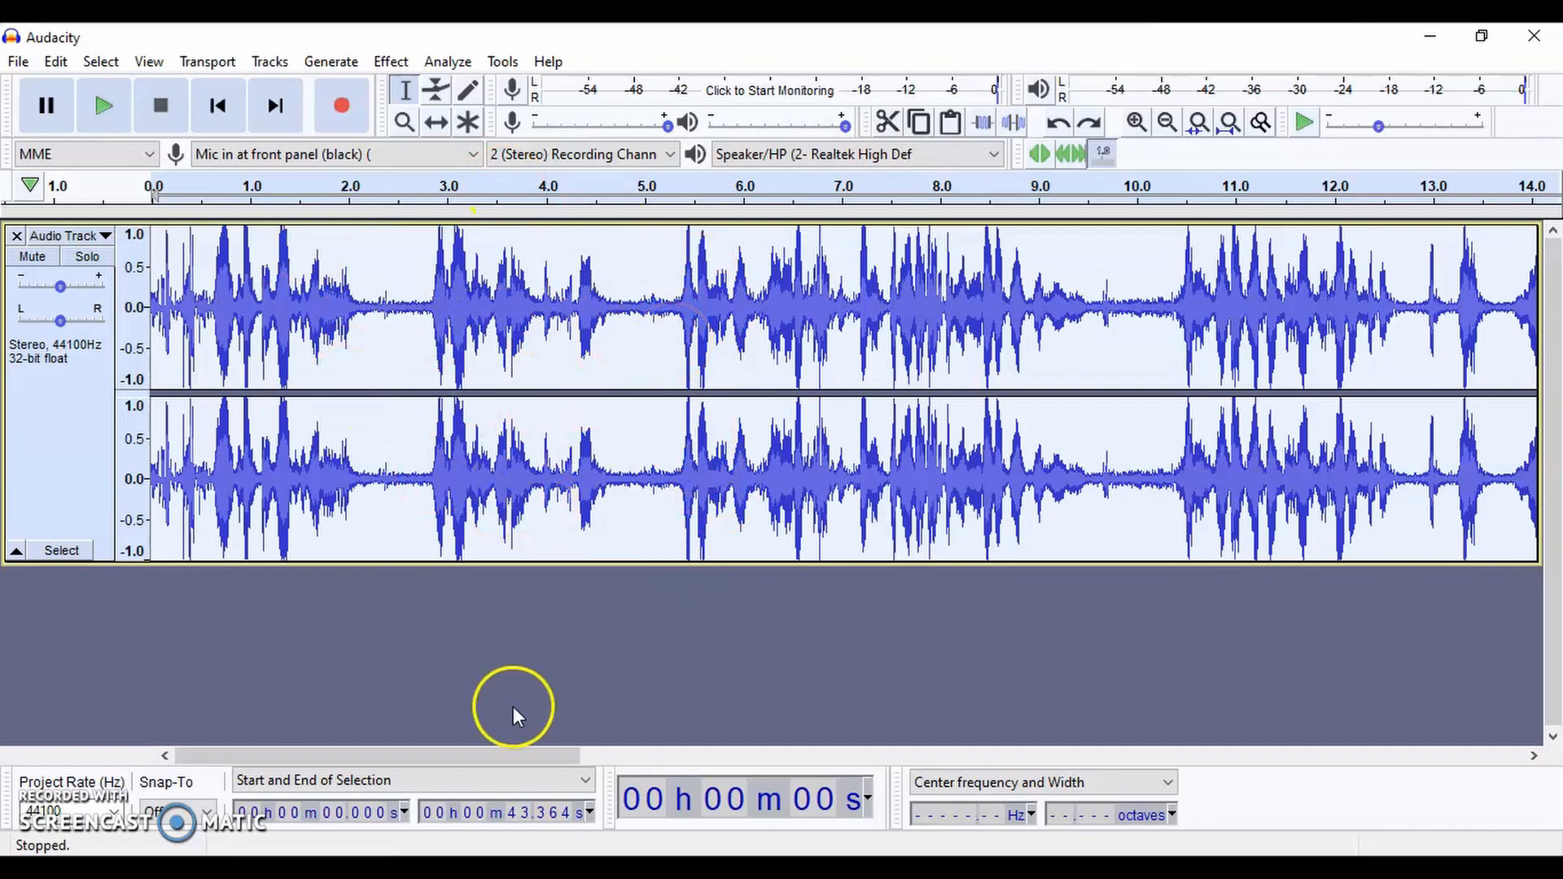
{"action": "left_click_drag", "start_coordinate": [496, 755], "coordinate": [590, 781]}
{"action": "left_click_drag", "start_coordinate": [854, 759], "coordinate": [1103, 780]}
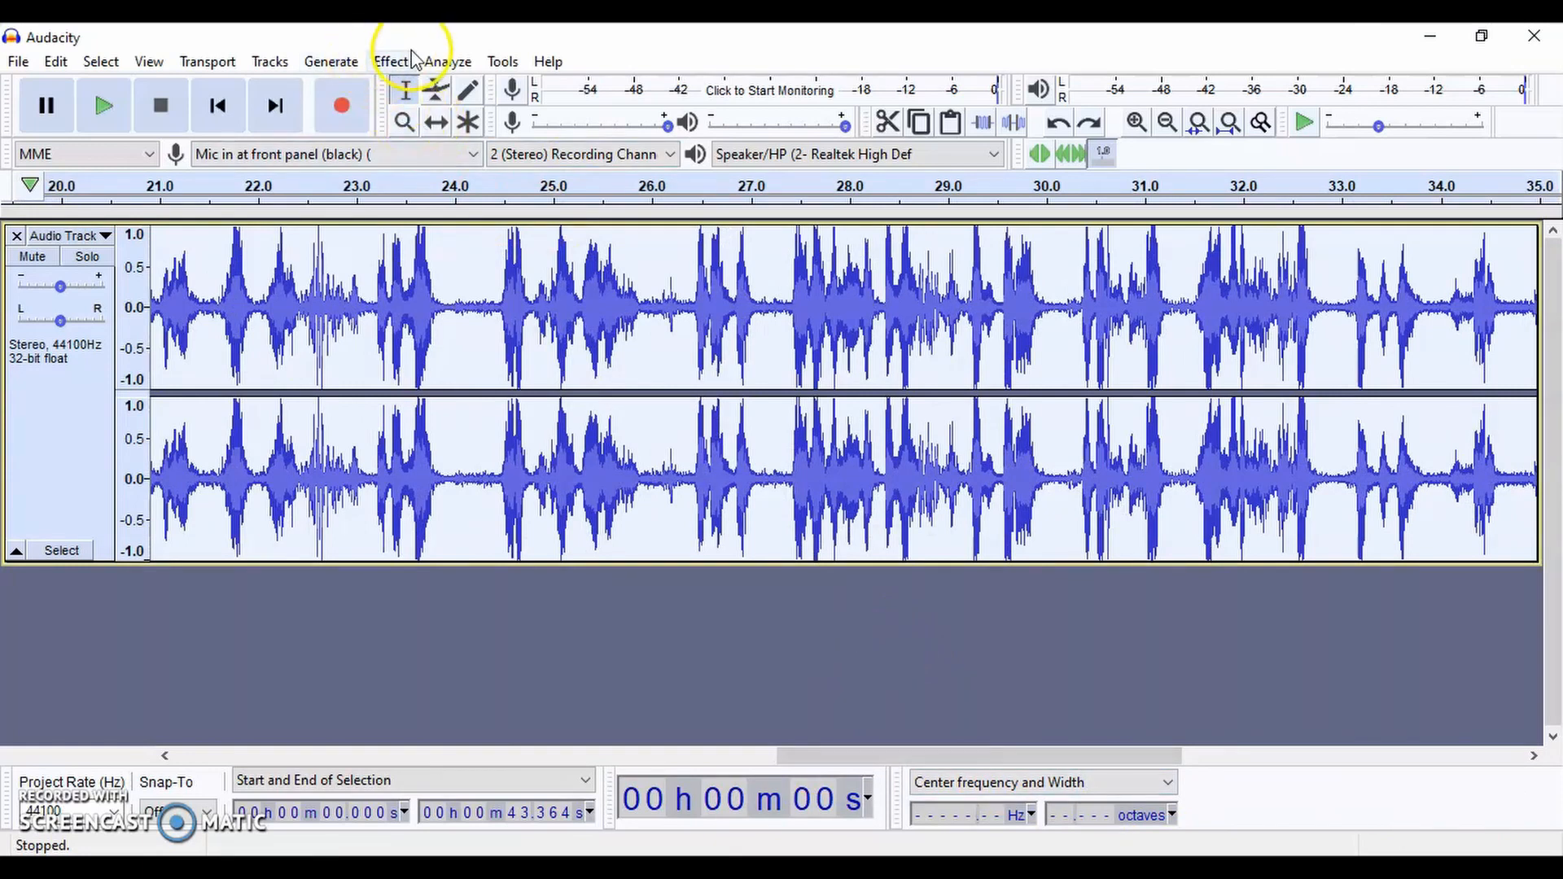
{"action": "left_click", "coordinate": [384, 62]}
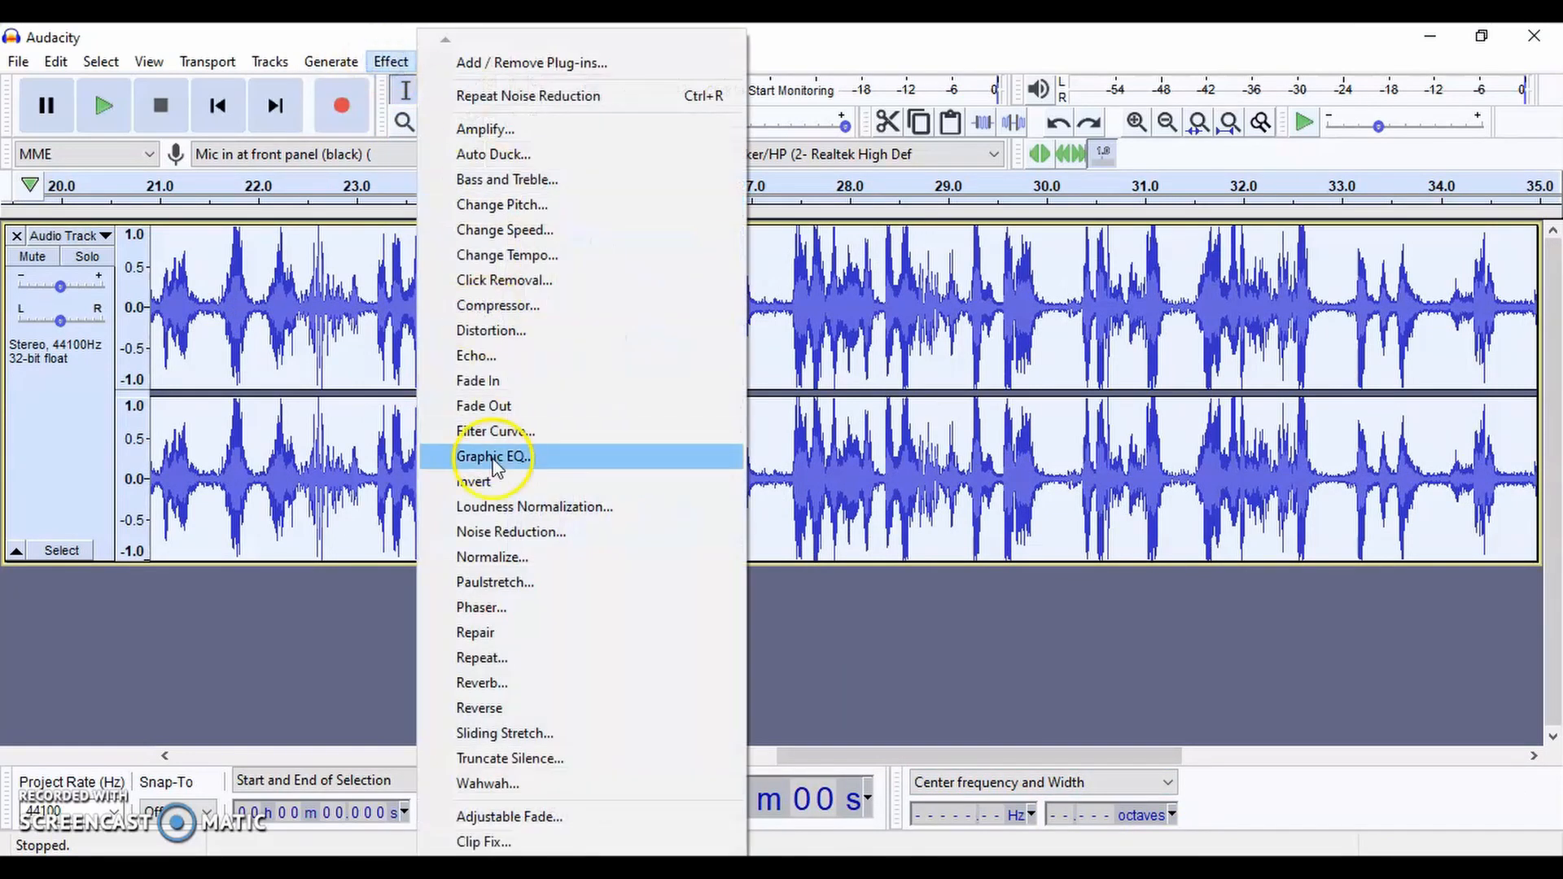
{"action": "left_click", "coordinate": [490, 533]}
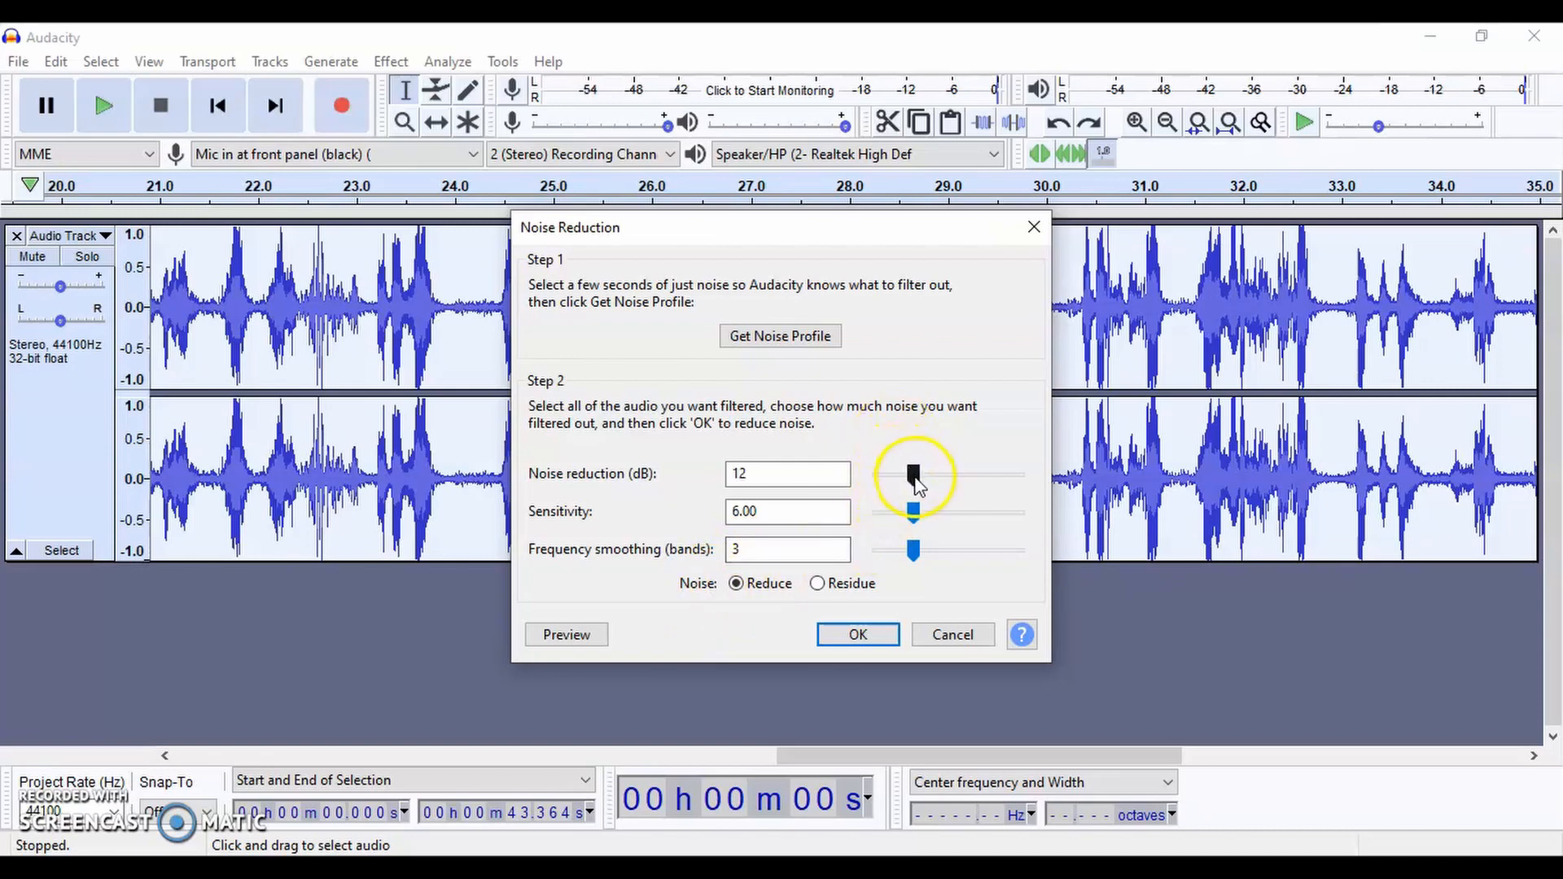
Try the noise reduction sensitivity at 0.00 and 24.00, and return it to 6.00
{"action": "left_click_drag", "start_coordinate": [915, 482], "coordinate": [918, 555]}
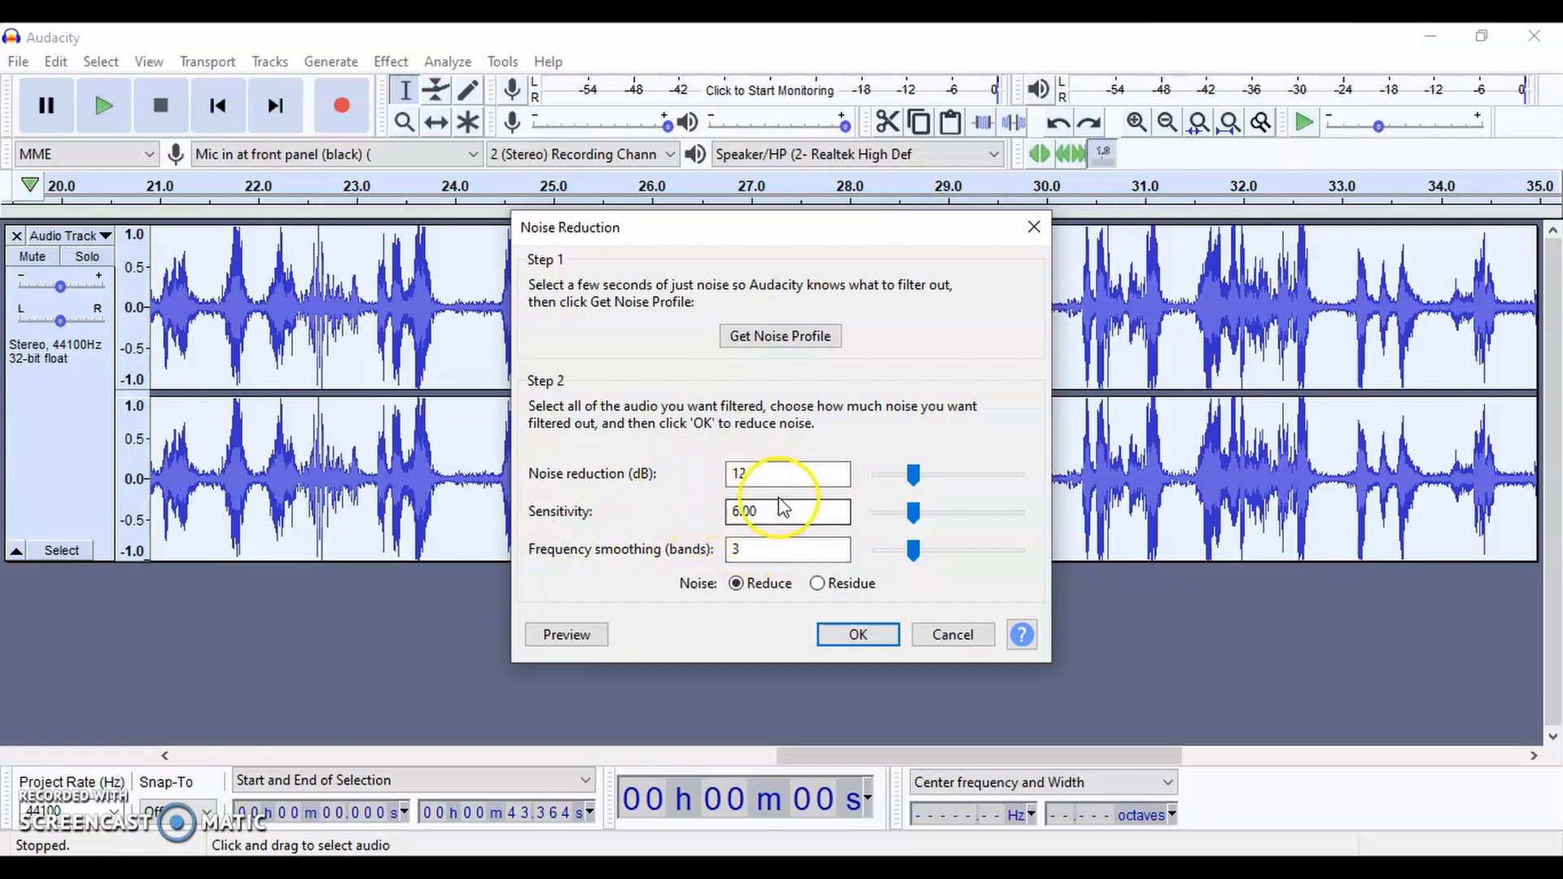
{"action": "left_click_drag", "start_coordinate": [913, 514], "coordinate": [866, 514]}
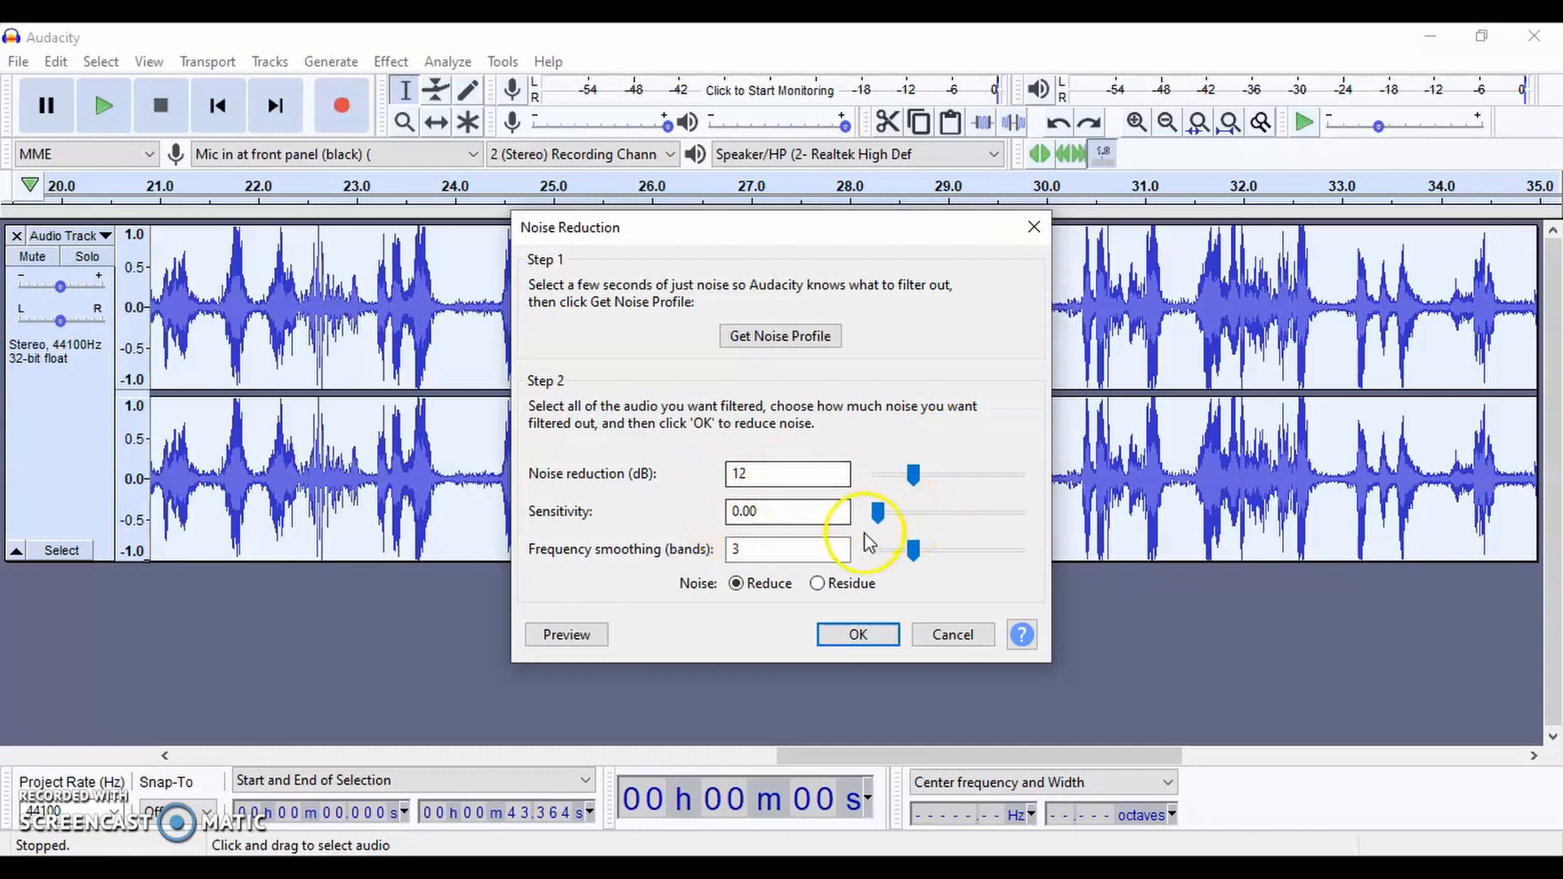
{"action": "left_click_drag", "start_coordinate": [878, 513], "coordinate": [1022, 517]}
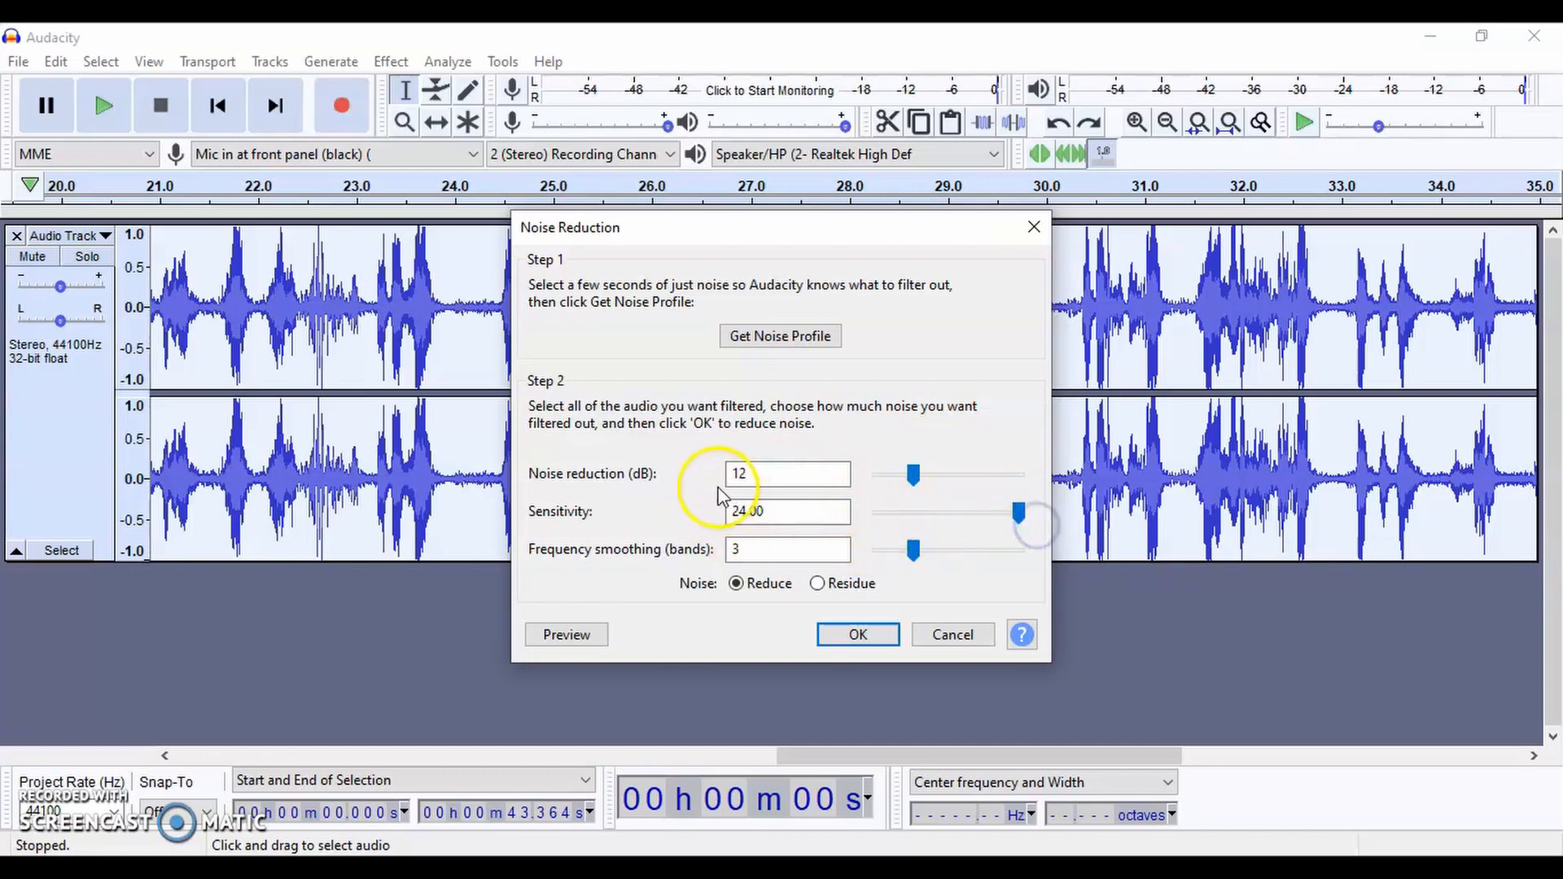
{"action": "left_click", "coordinate": [729, 511]}
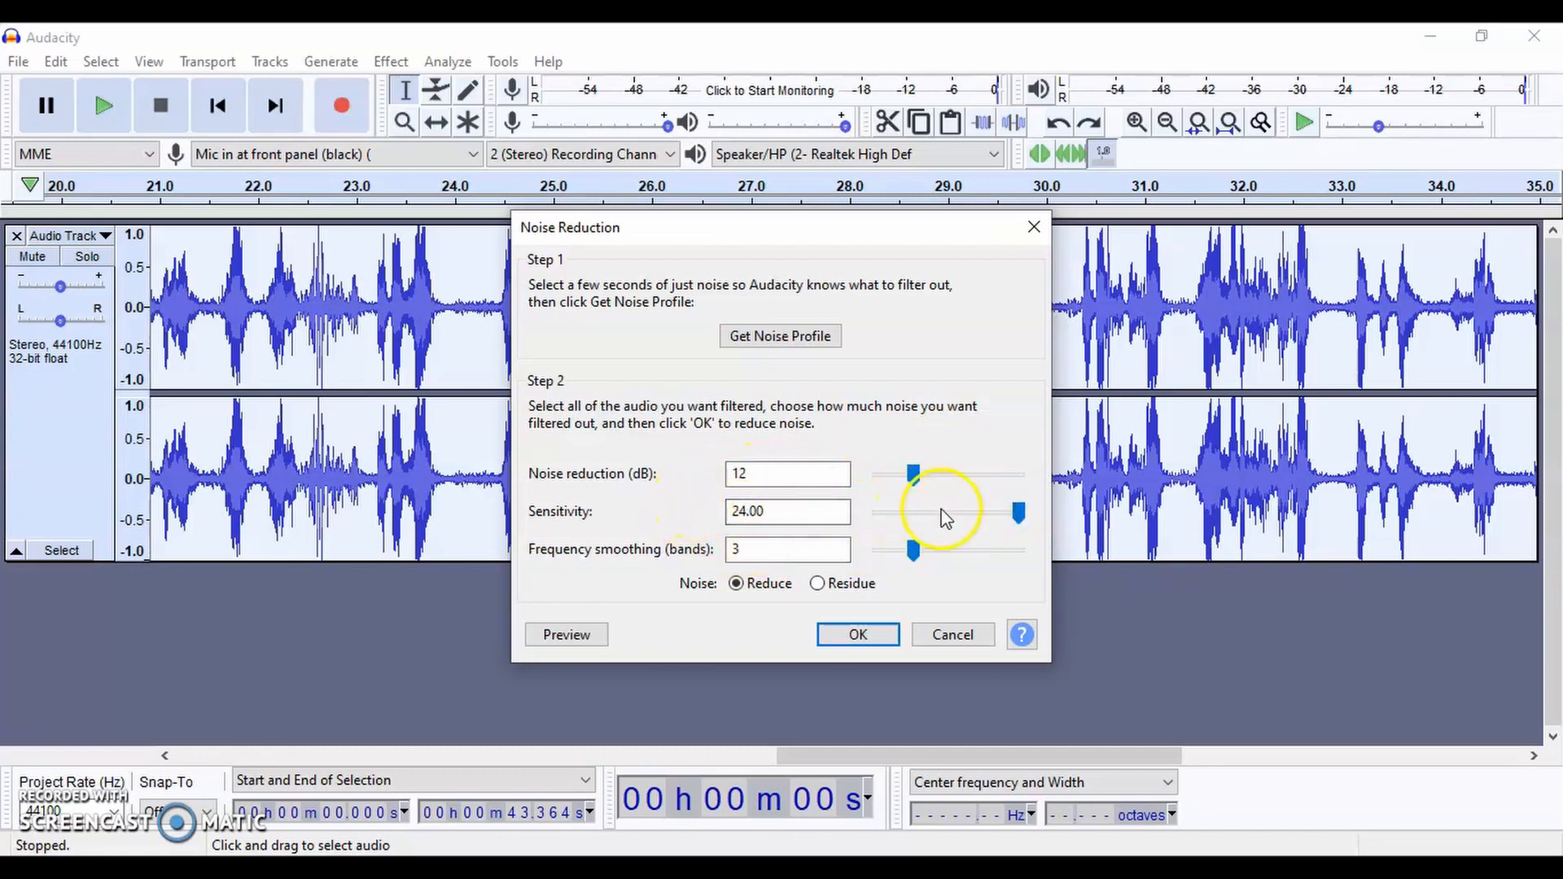
{"action": "left_click_drag", "start_coordinate": [1018, 513], "coordinate": [910, 519]}
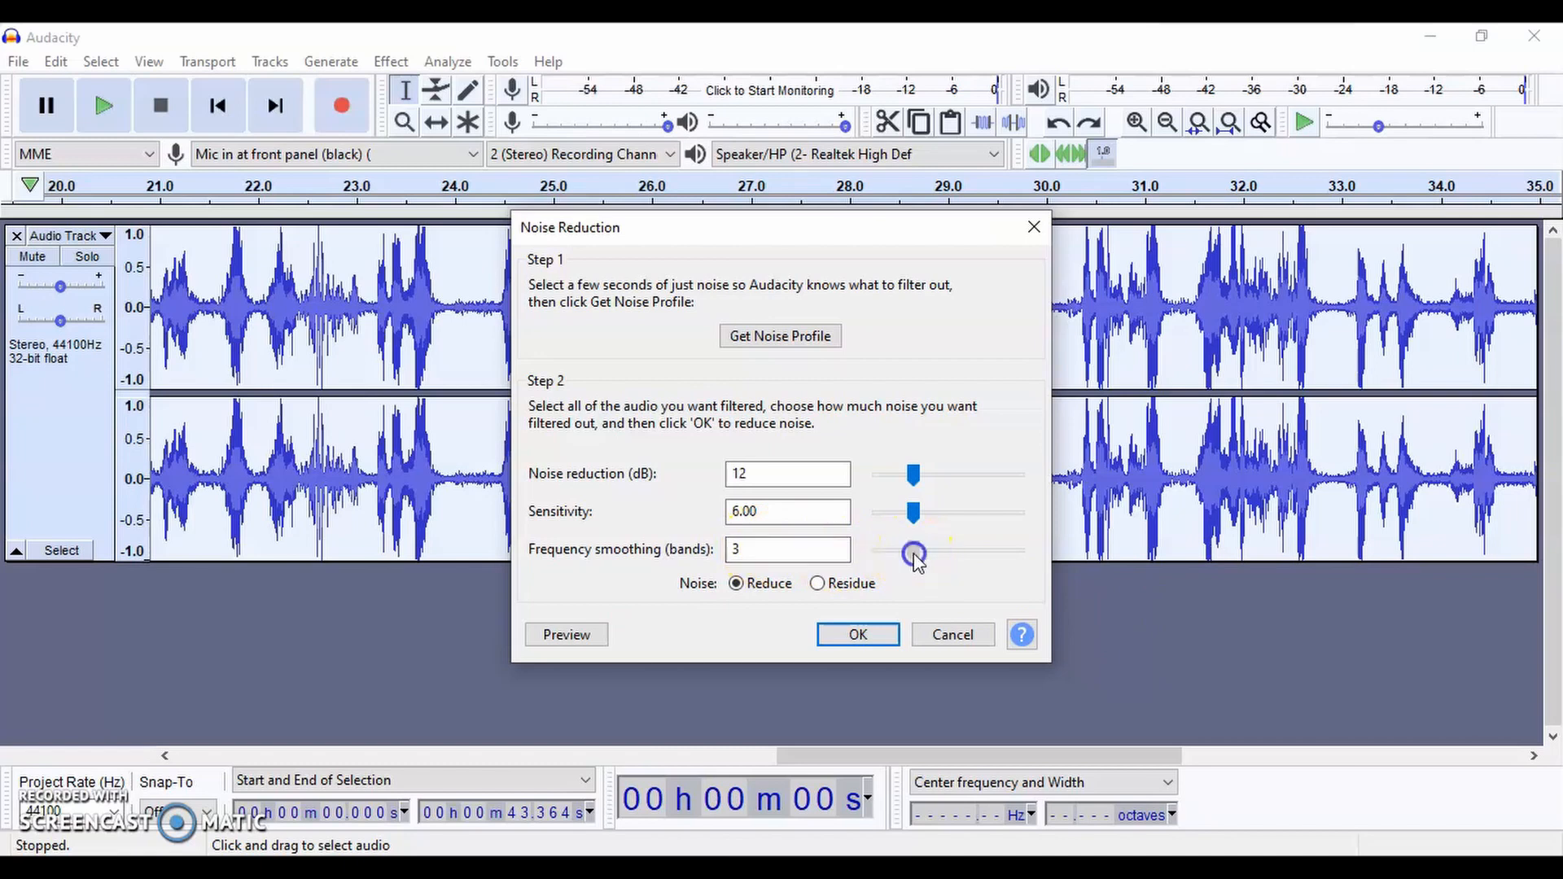
Try frequency smoothing at 11 and 3 bands, and set it to 0
{"action": "left_click_drag", "start_coordinate": [915, 552], "coordinate": [1007, 550]}
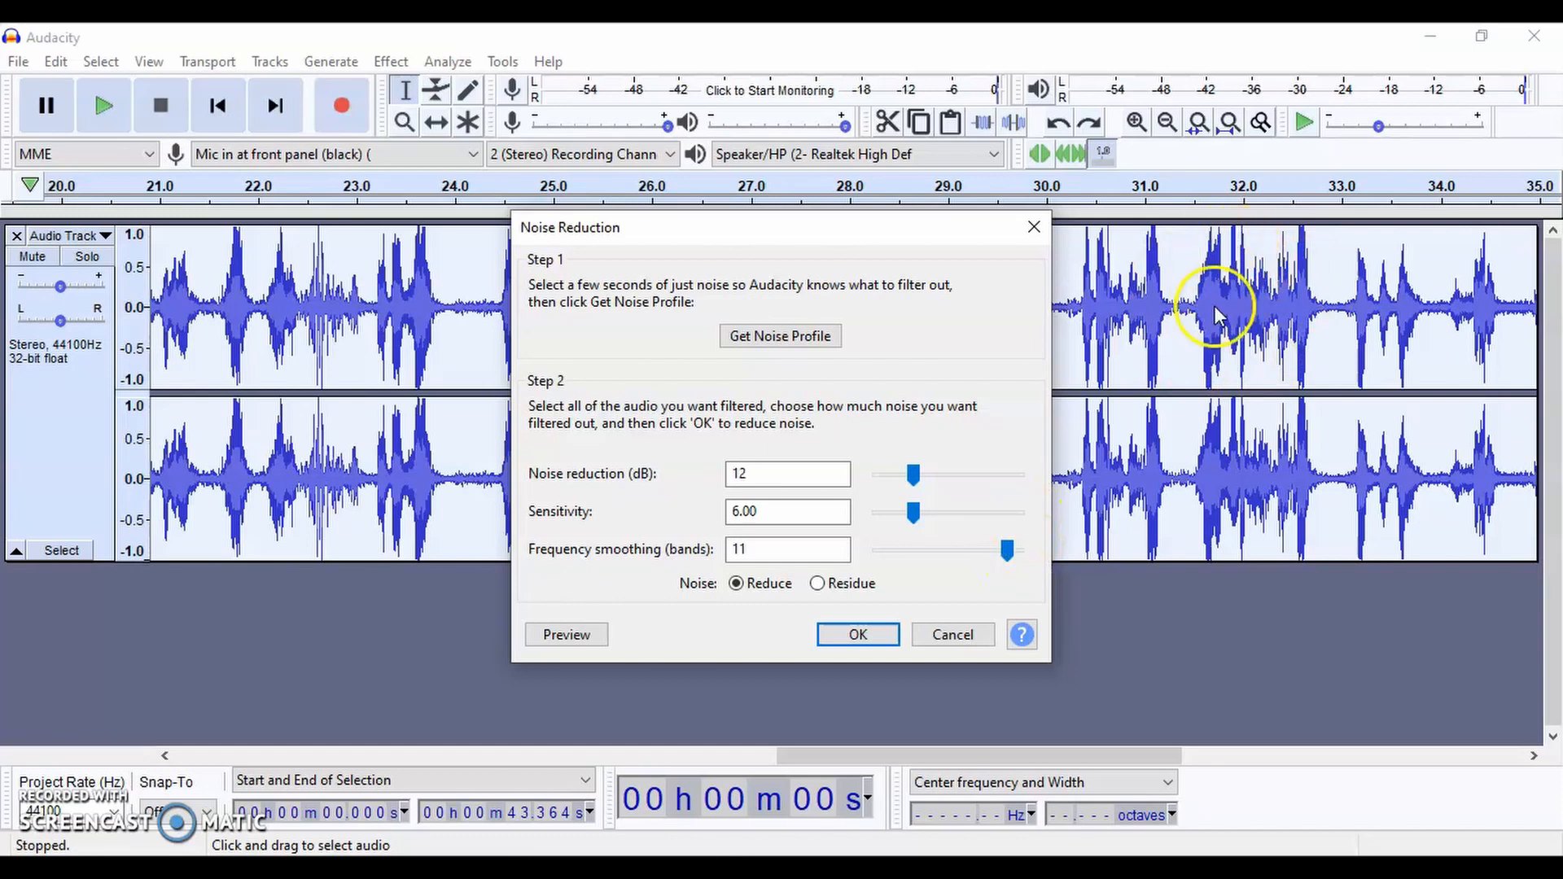
{"action": "left_click_drag", "start_coordinate": [1007, 552], "coordinate": [915, 556]}
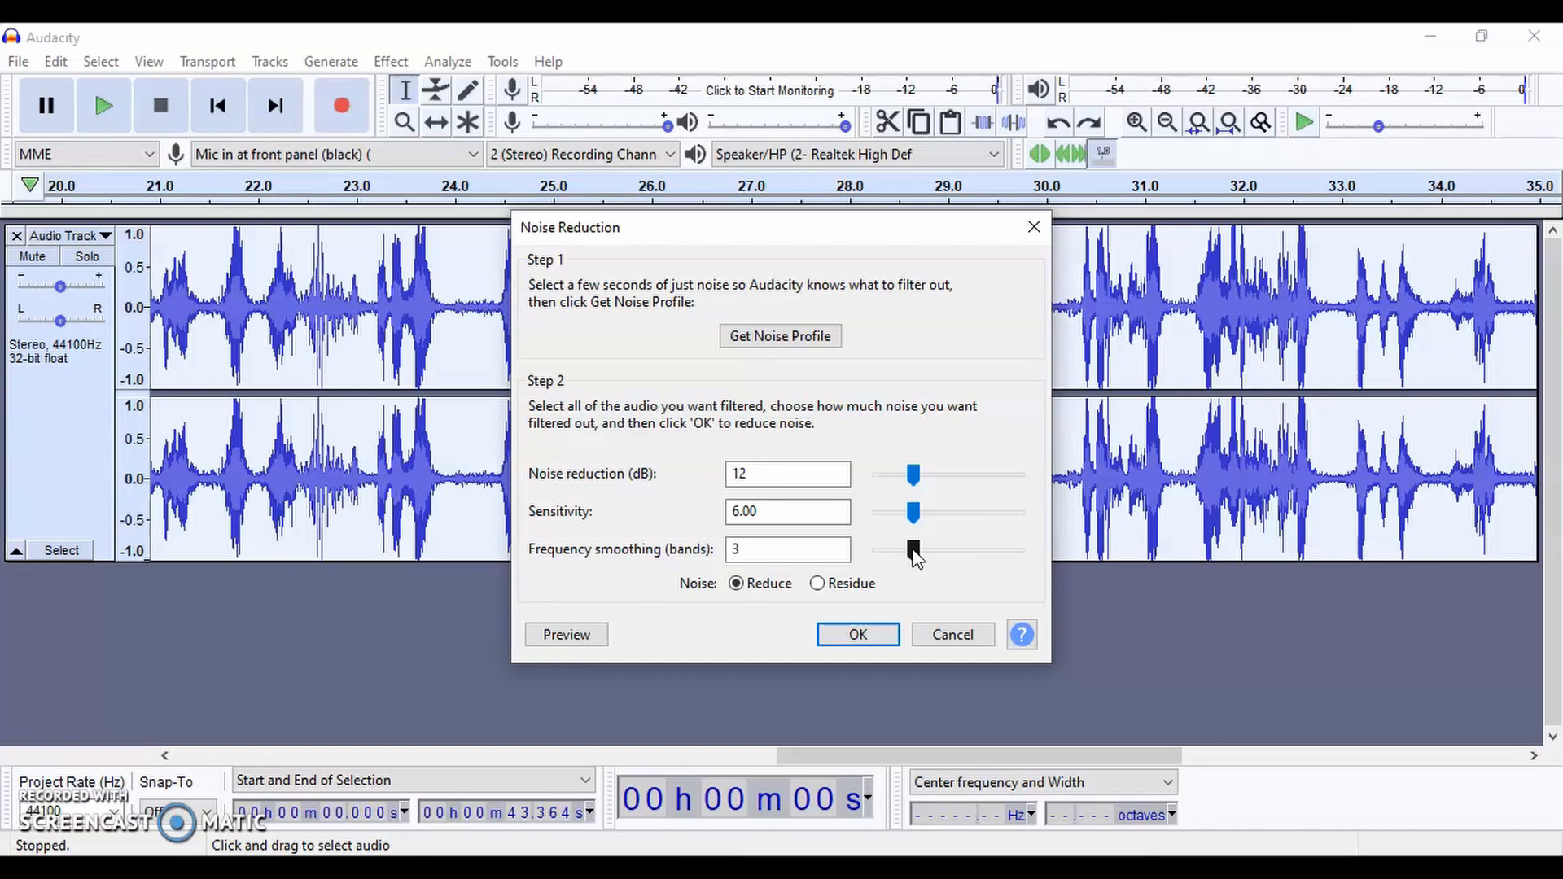
{"action": "left_click_drag", "start_coordinate": [915, 556], "coordinate": [666, 561]}
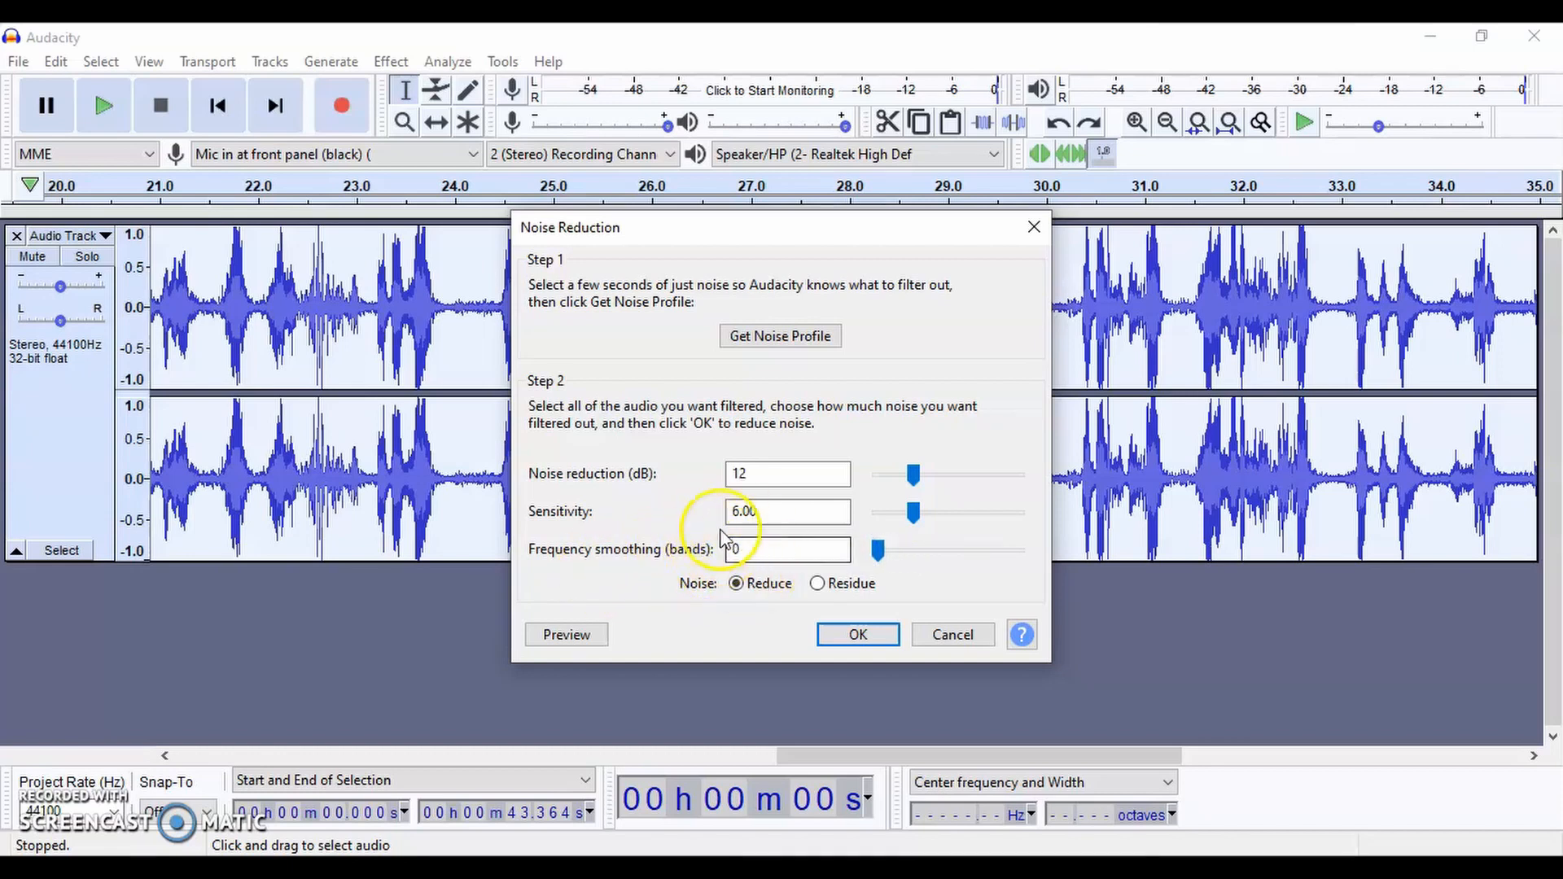
Try frequency smoothing at 12 bands, set it to 3, and set the noise output to Reduce
{"action": "left_click_drag", "start_coordinate": [879, 550], "coordinate": [1030, 549]}
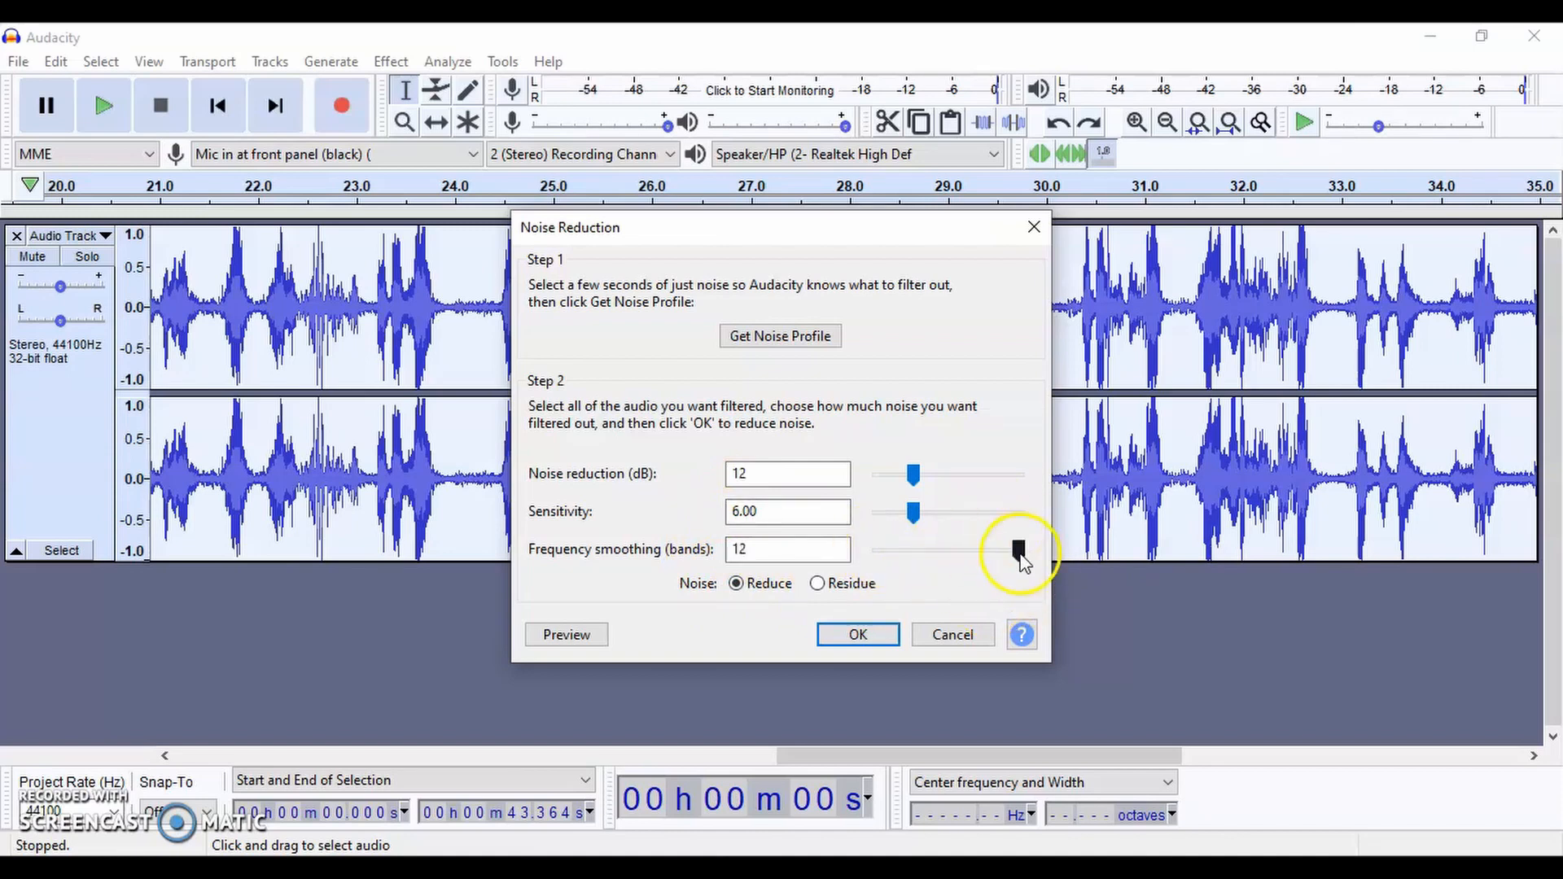
{"action": "left_click_drag", "start_coordinate": [1020, 551], "coordinate": [913, 550]}
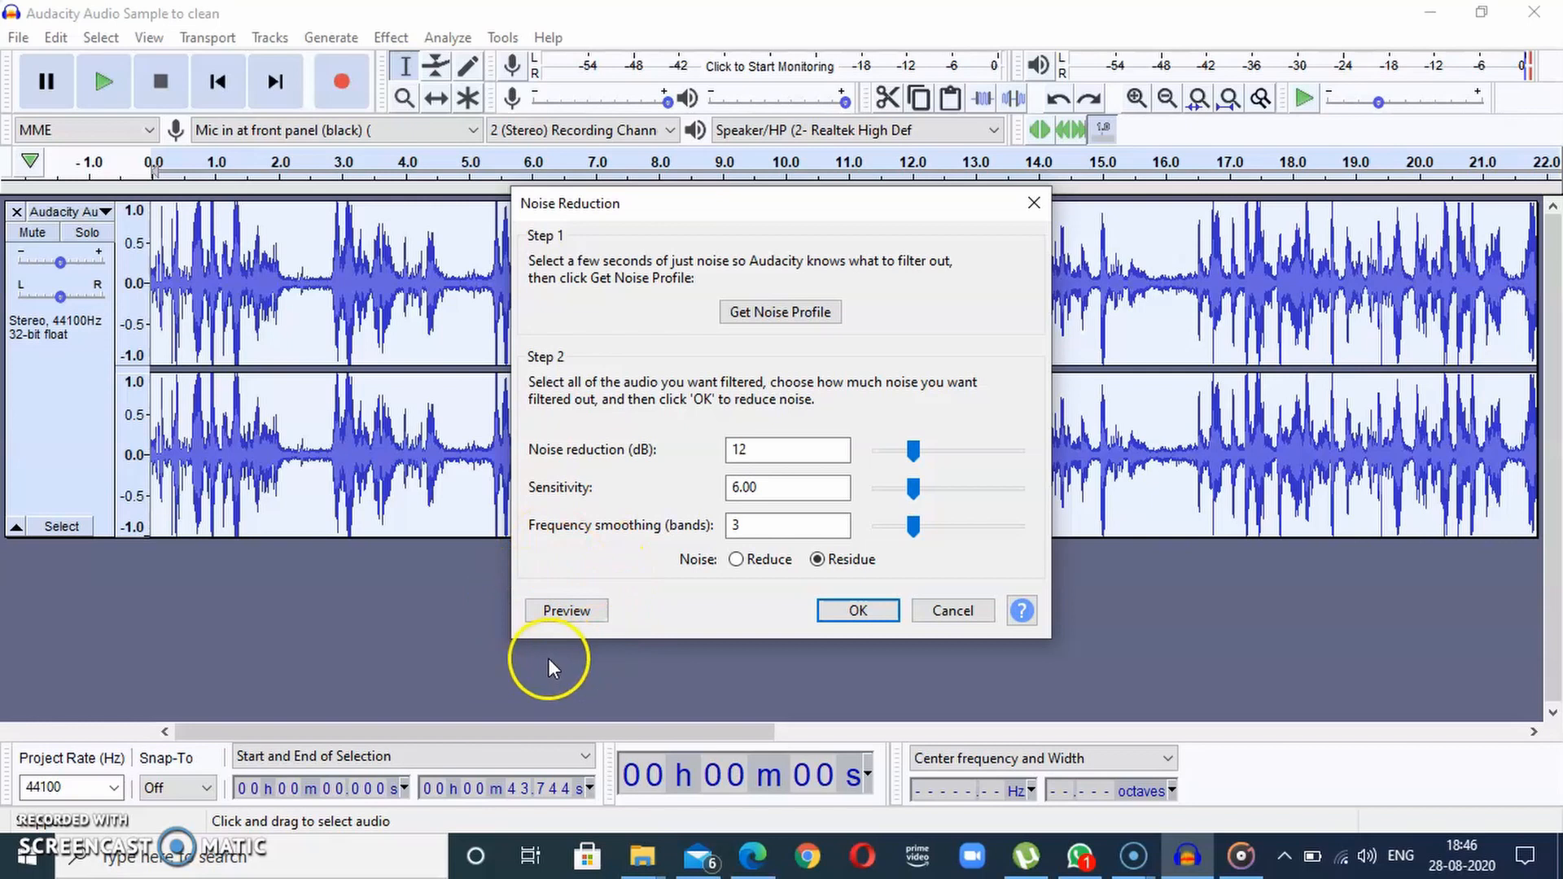
{"action": "left_click", "coordinate": [738, 558]}
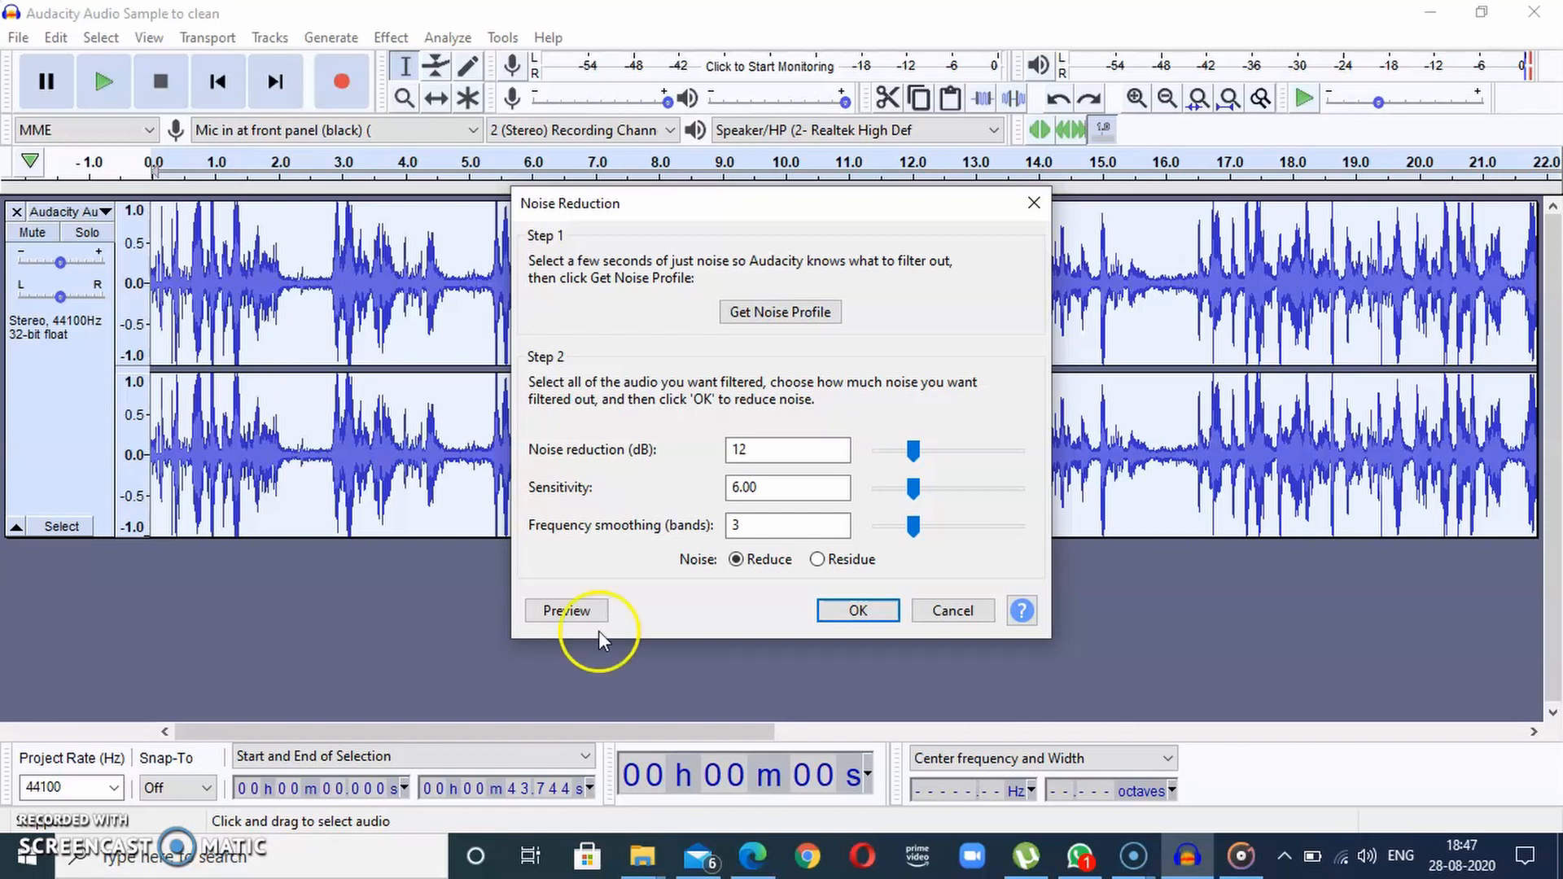
Try noise reduction at 25 dB and sensitivity at 7.50, switching between Residue and Reduce, and return sensitivity to 6.00
{"action": "left_click", "coordinate": [816, 559]}
{"action": "left_click_drag", "start_coordinate": [912, 450], "coordinate": [951, 452]}
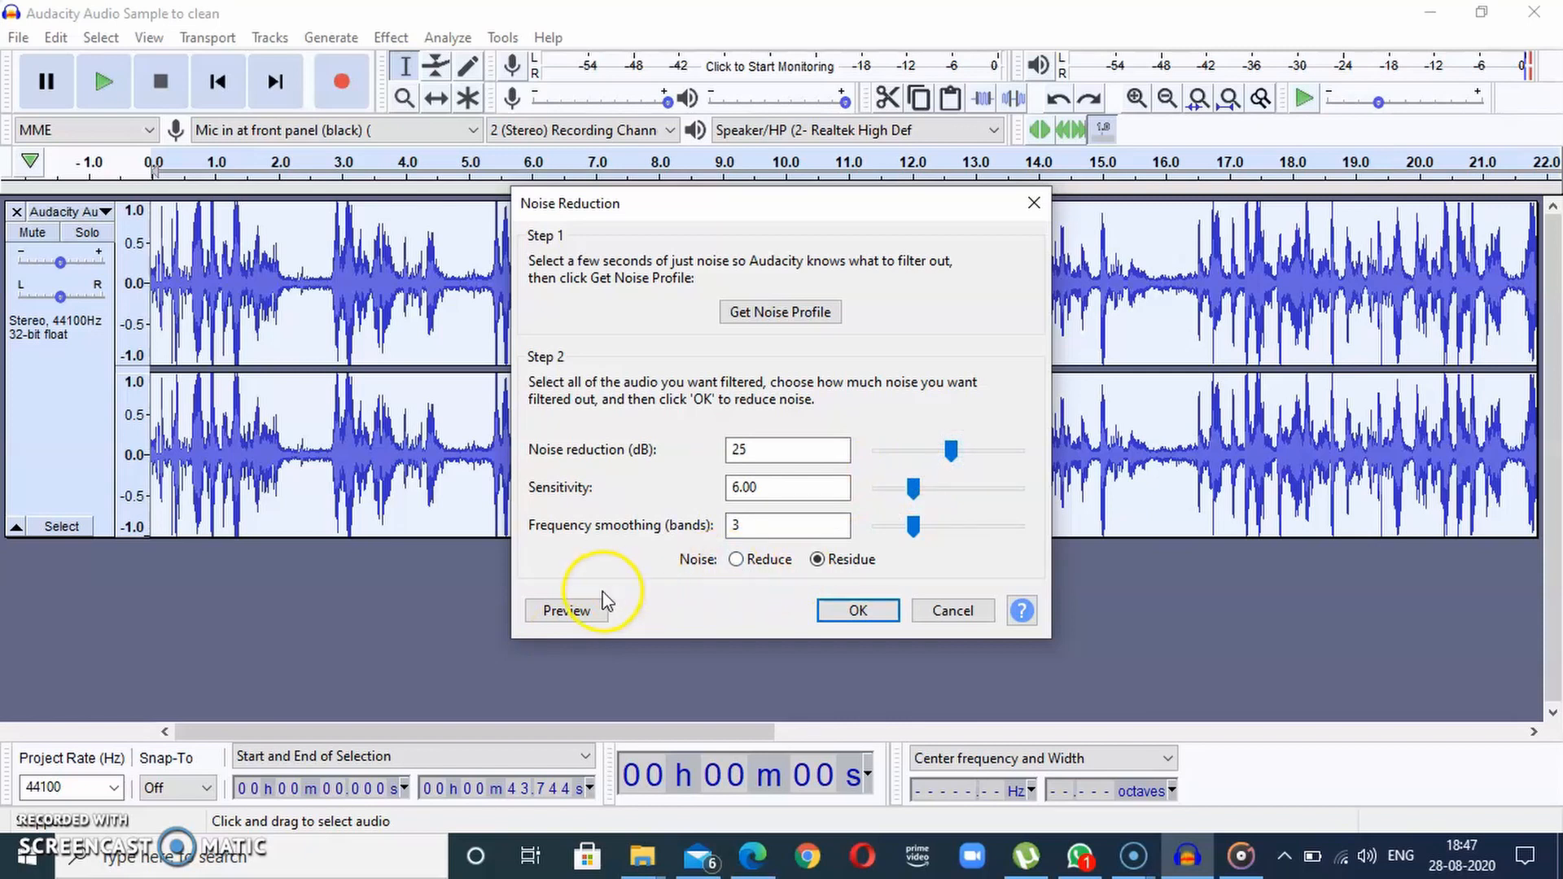
{"action": "left_click", "coordinate": [736, 559]}
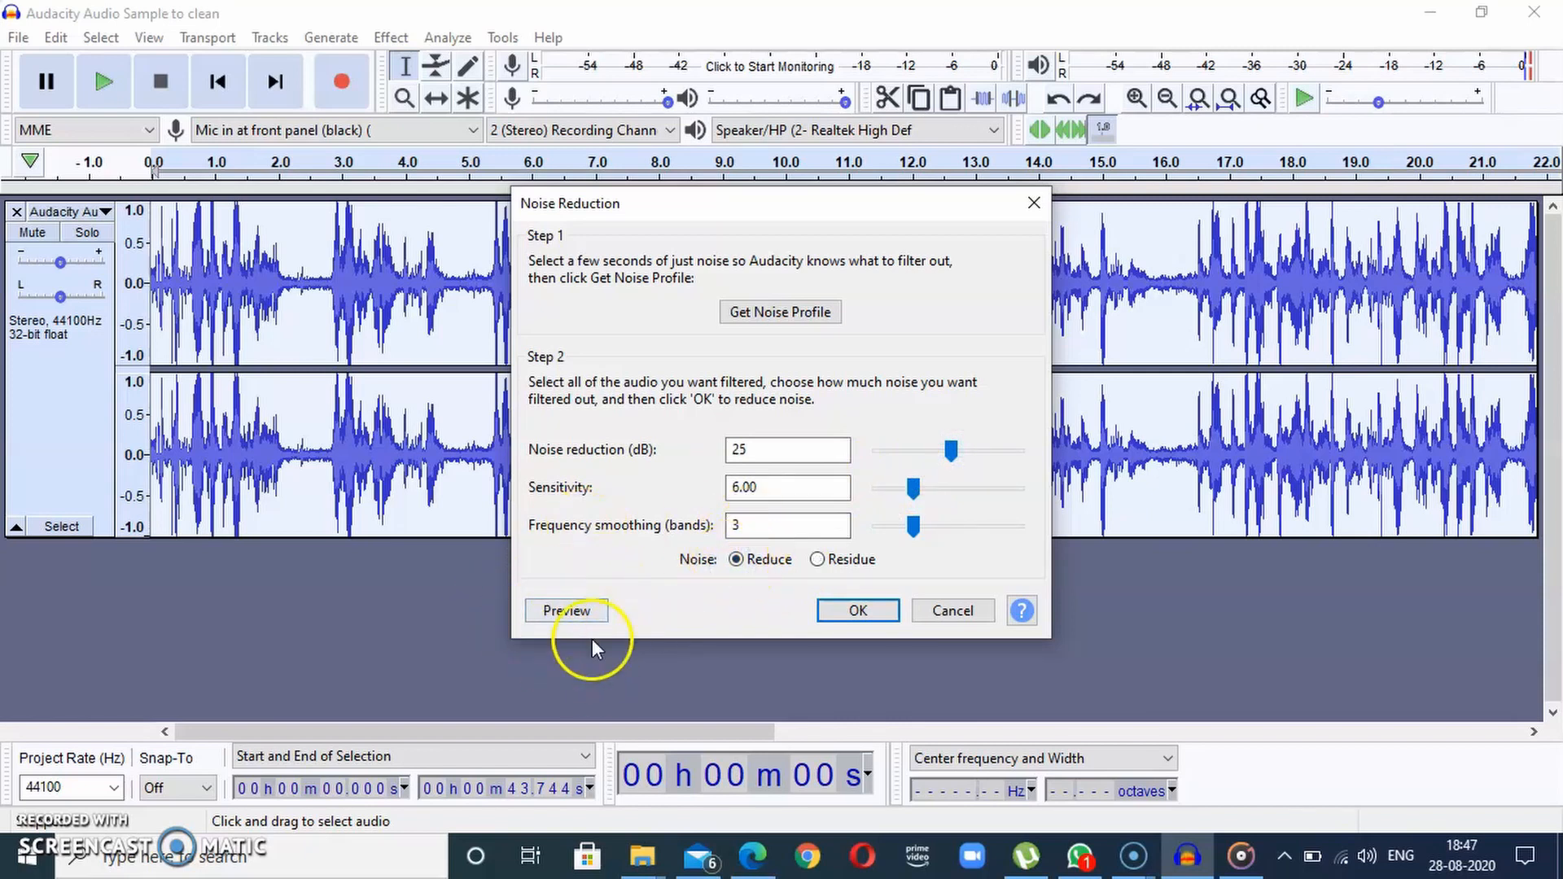
{"action": "left_click_drag", "start_coordinate": [912, 489], "coordinate": [921, 489]}
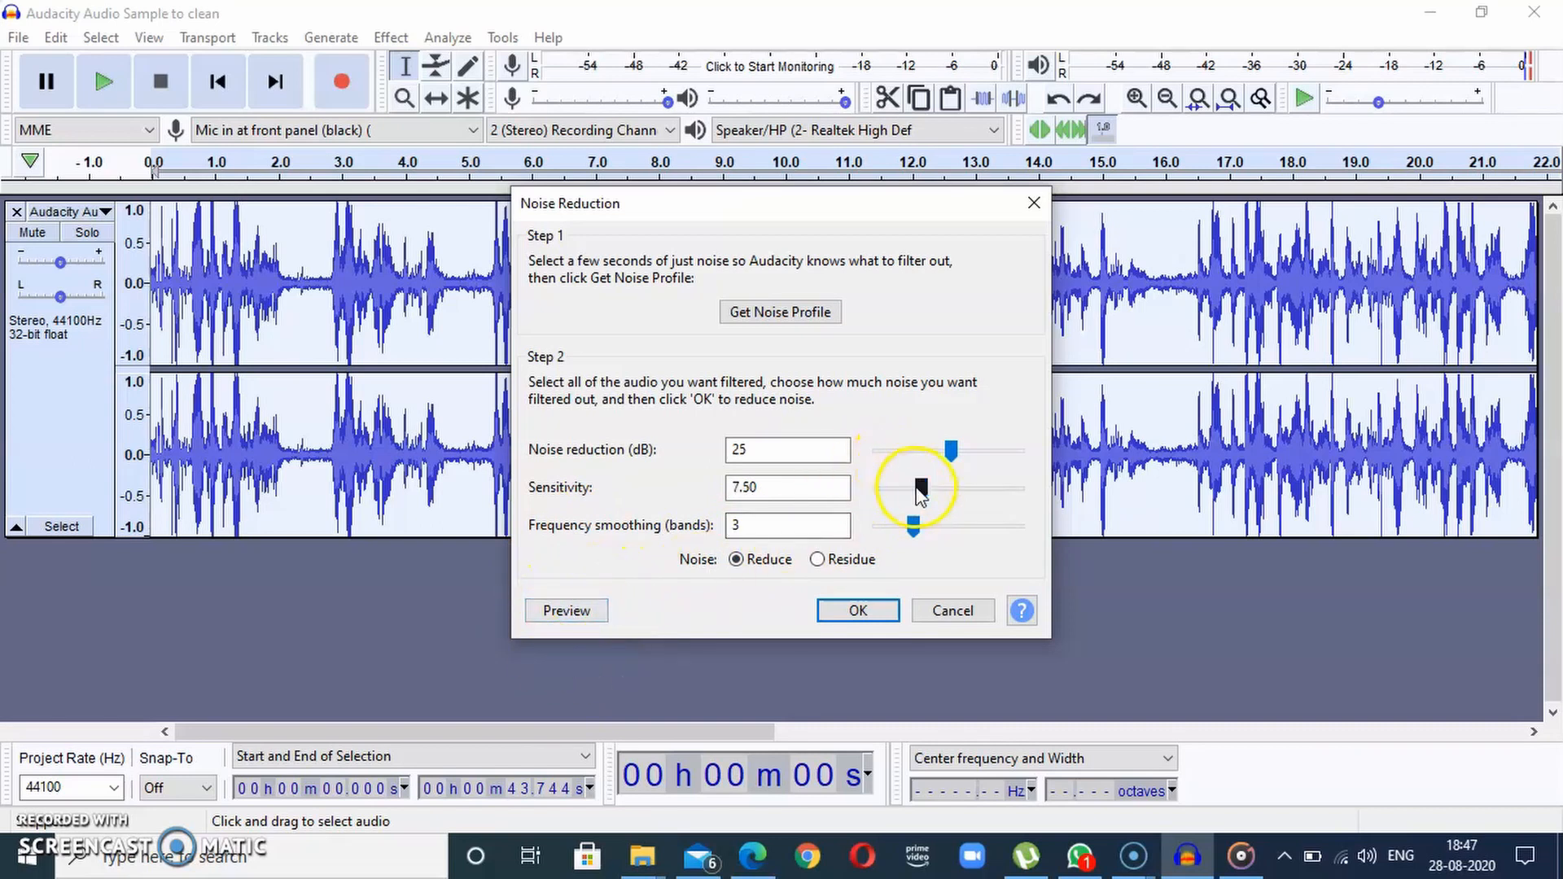
{"action": "mouse_move", "coordinate": [917, 489]}
{"action": "left_mouse_down"}
{"action": "mouse_move", "coordinate": [946, 452]}
{"action": "mouse_move", "coordinate": [909, 453]}
{"action": "mouse_move", "coordinate": [922, 453]}
{"action": "mouse_move", "coordinate": [912, 488]}
{"action": "left_mouse_up"}
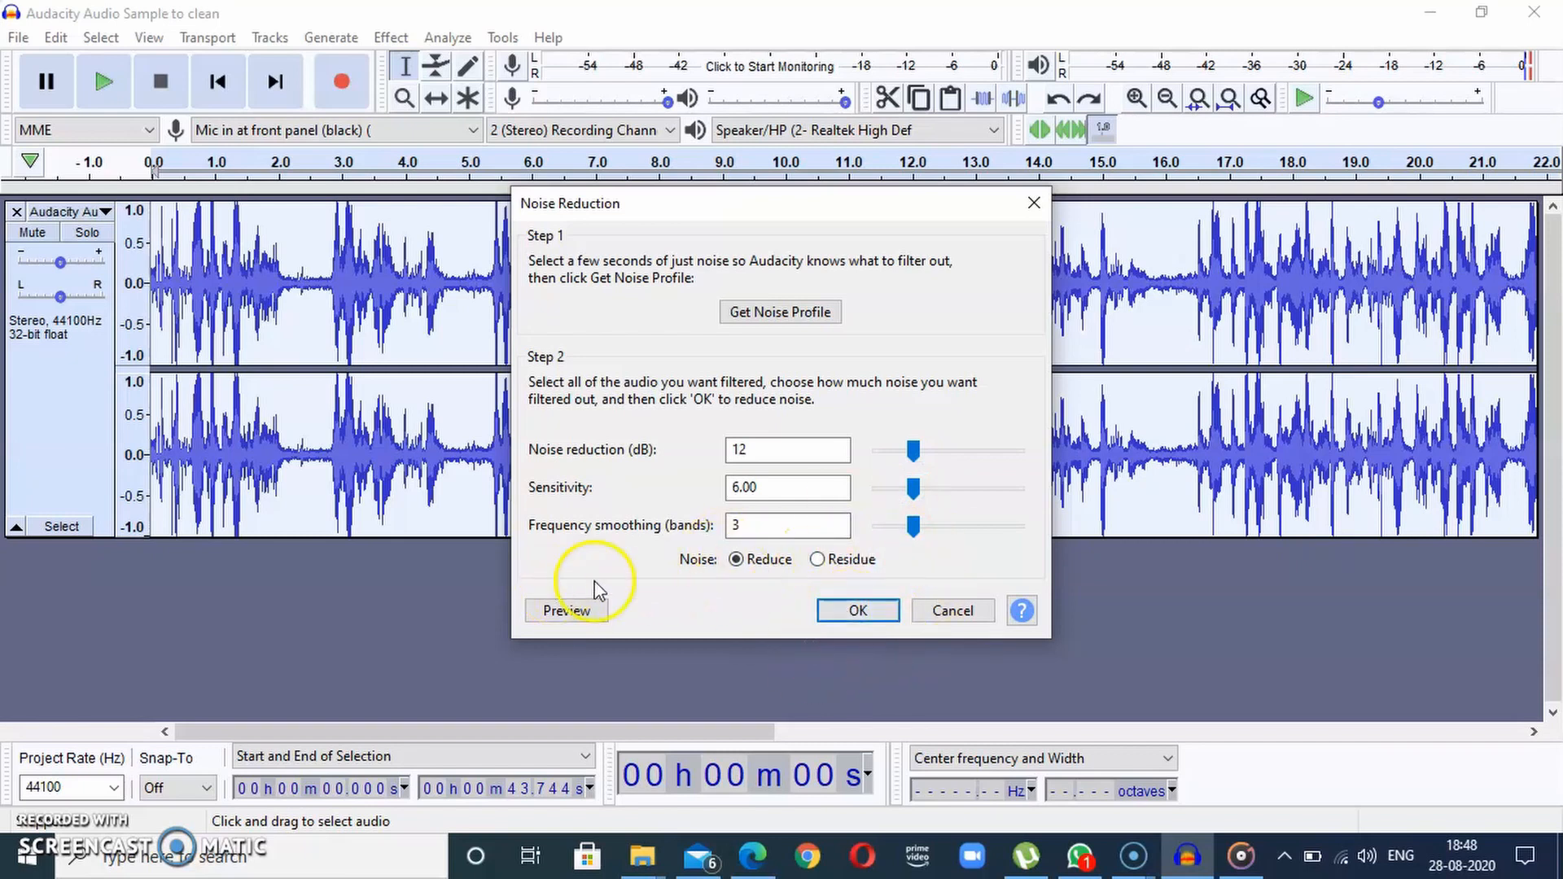
Apply the noise reduction to the whole track with 12 dB, sensitivity 6.00 and 3 smoothing bands, and inspect the waveform
{"action": "left_click", "coordinate": [851, 611]}
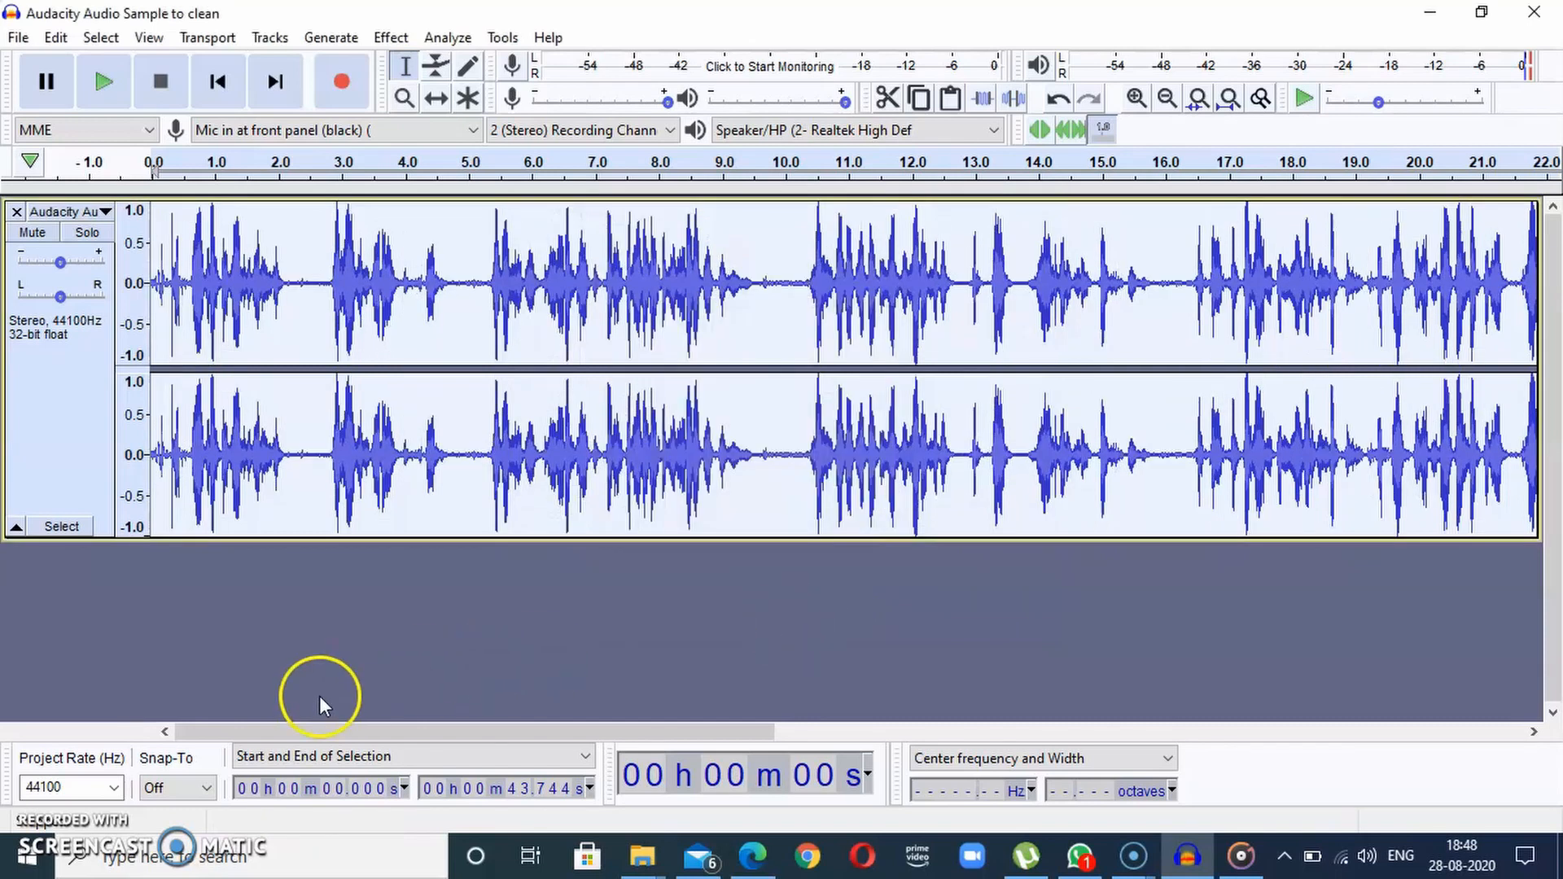
{"action": "left_click", "coordinate": [49, 824]}
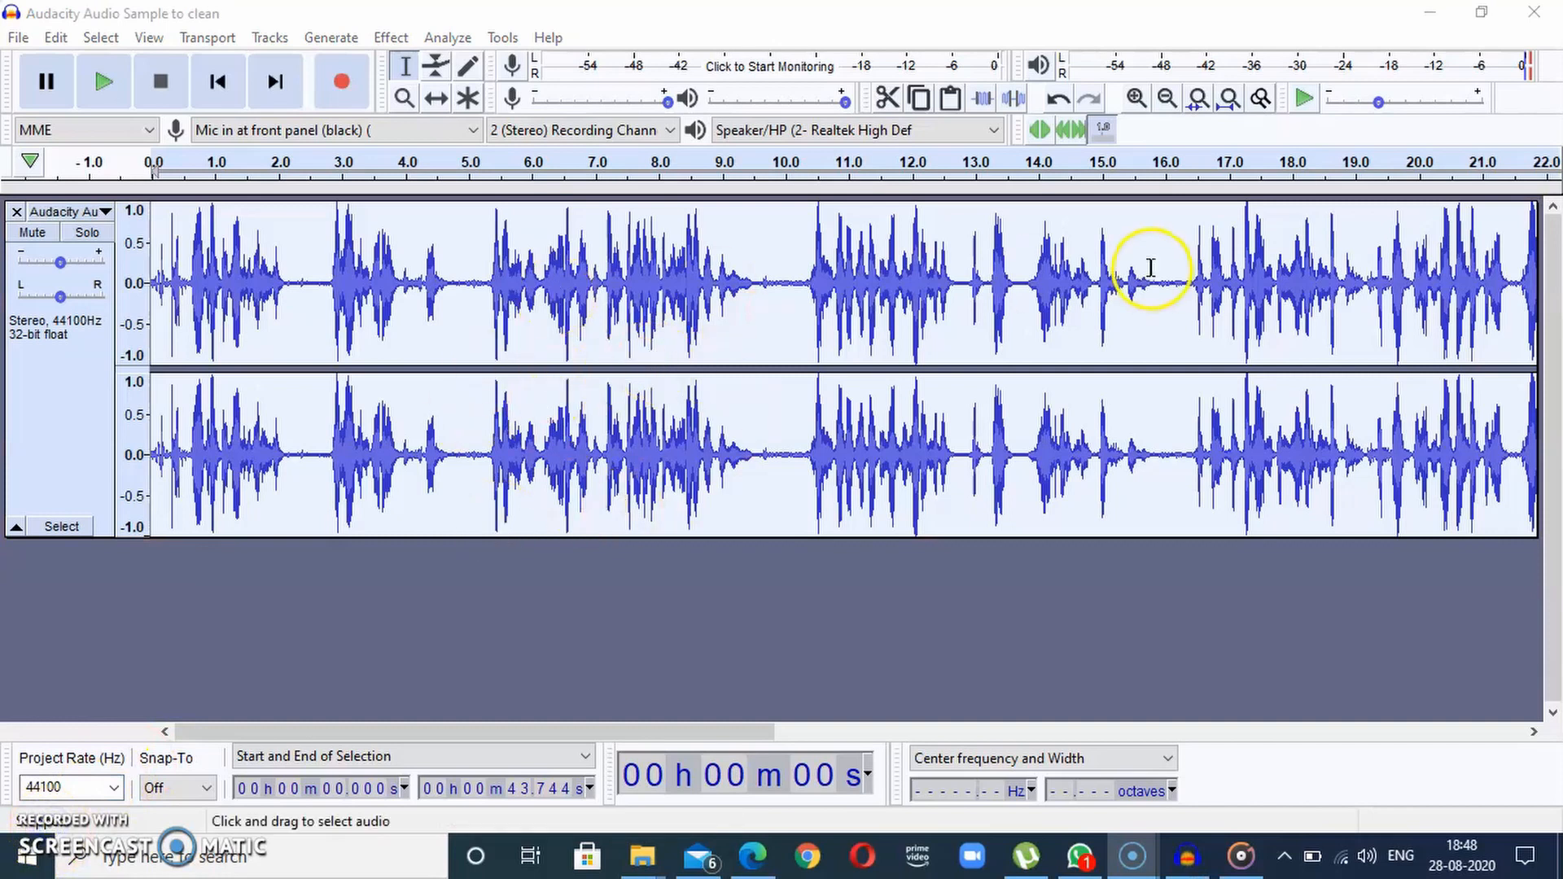
{"action": "left_click", "coordinate": [596, 731]}
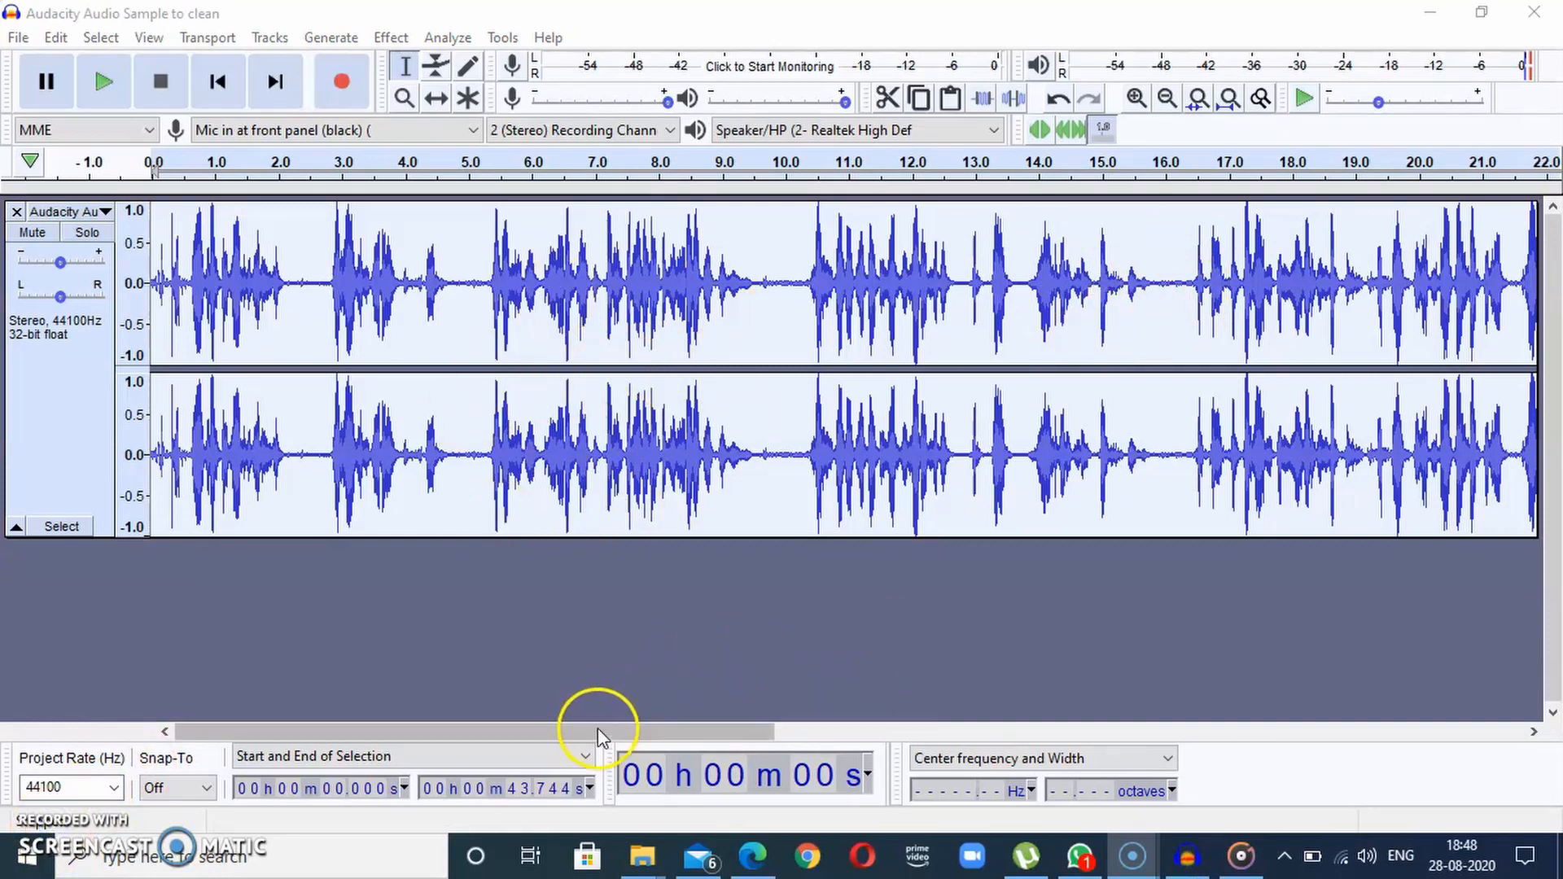
{"action": "left_click_drag", "start_coordinate": [668, 735], "coordinate": [1365, 765]}
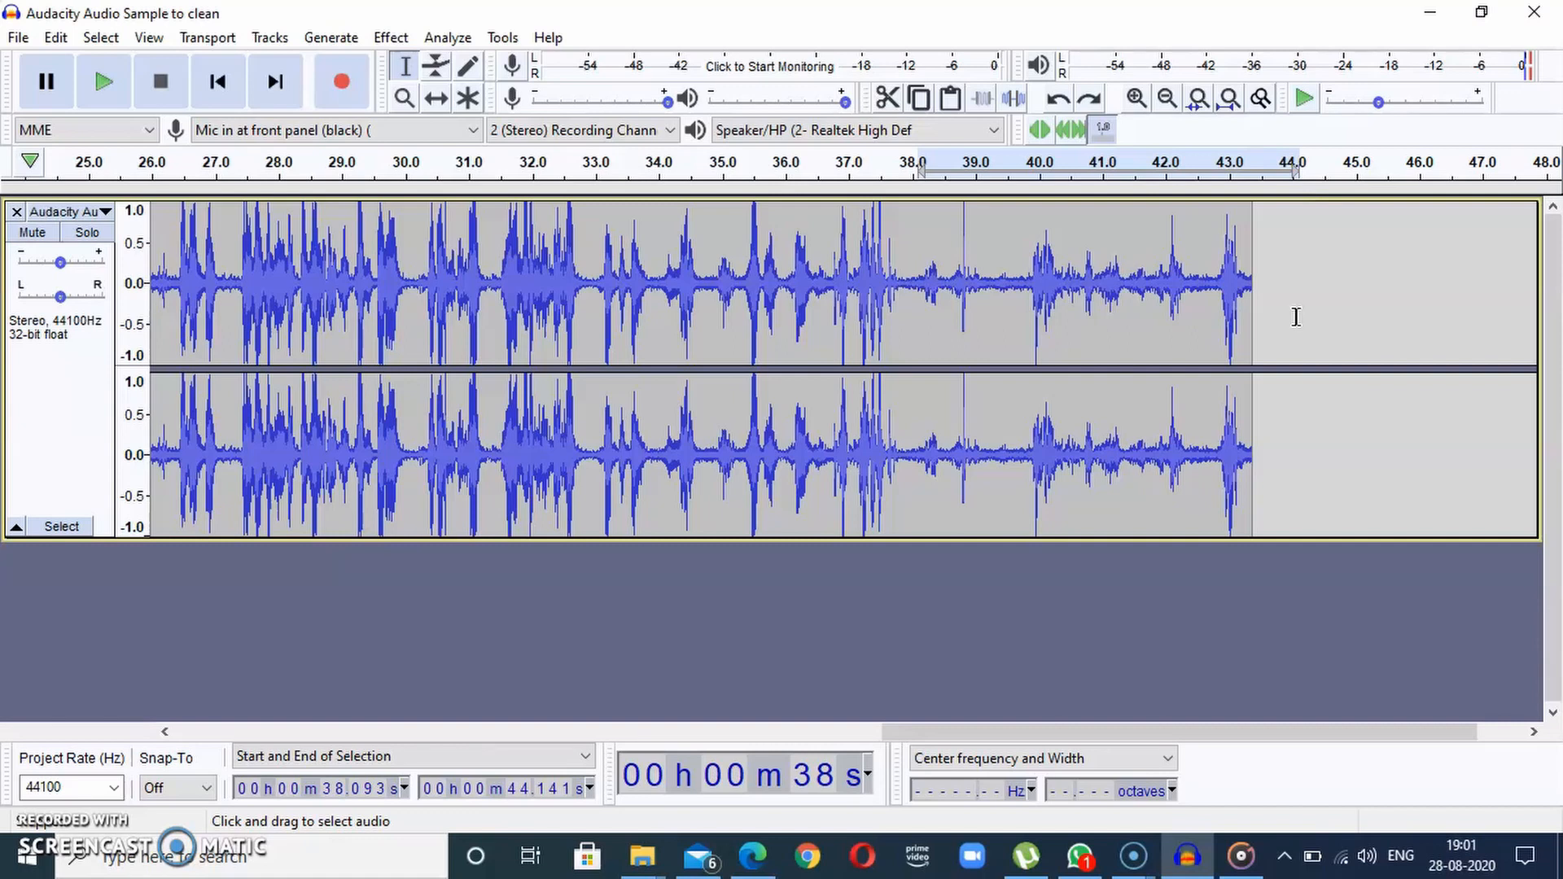
Capture a noise profile with Noise Reduction from about 37.6 s to past the end of the track
{"action": "left_click_drag", "start_coordinate": [1294, 317], "coordinate": [886, 292]}
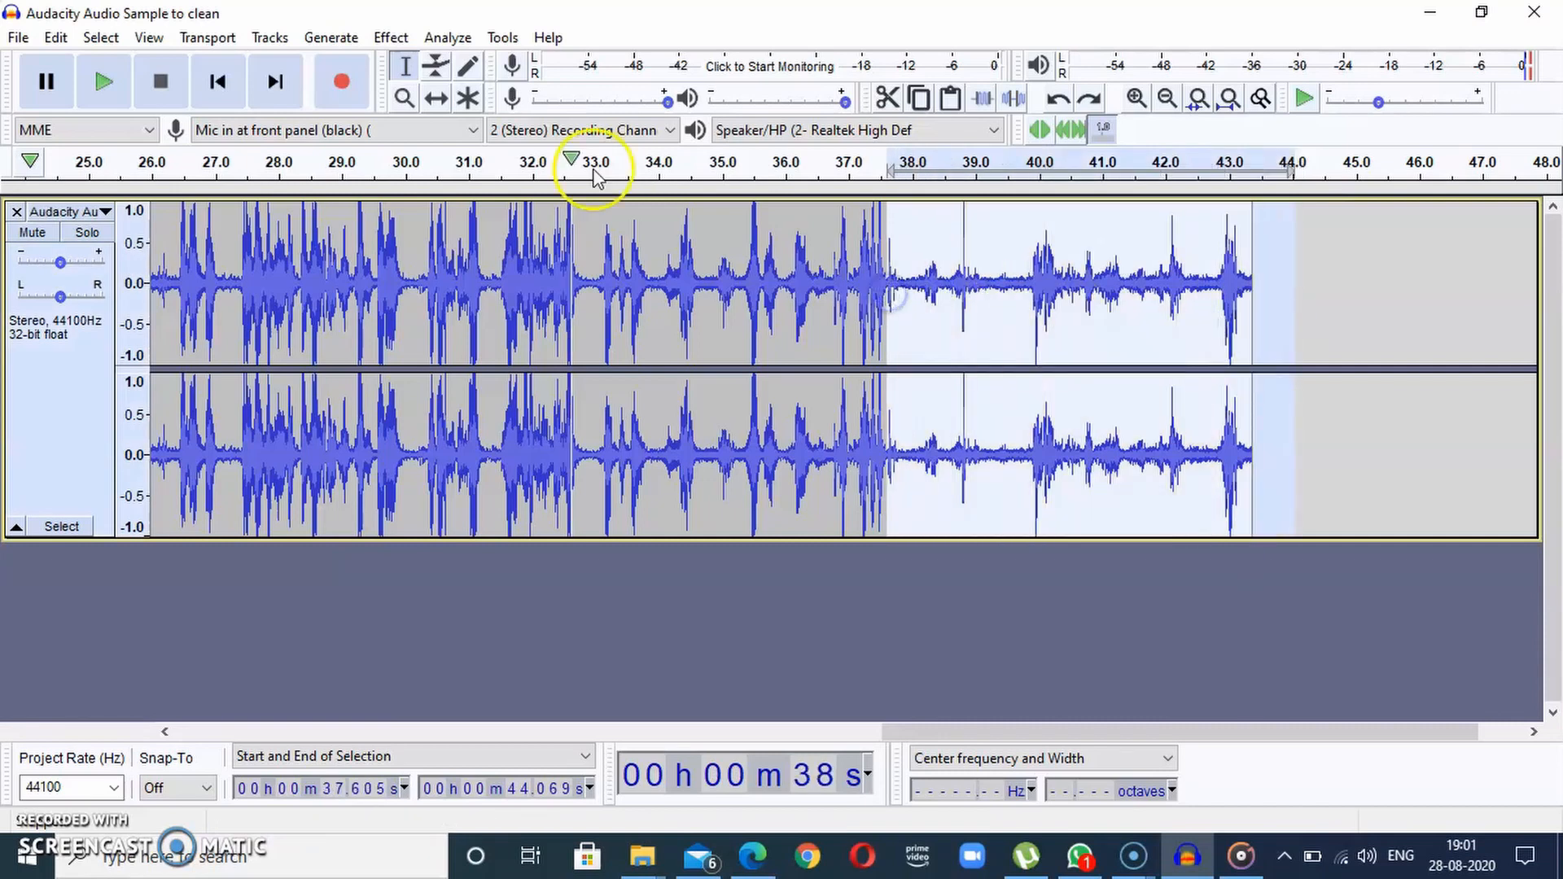
{"action": "left_click", "coordinate": [391, 37]}
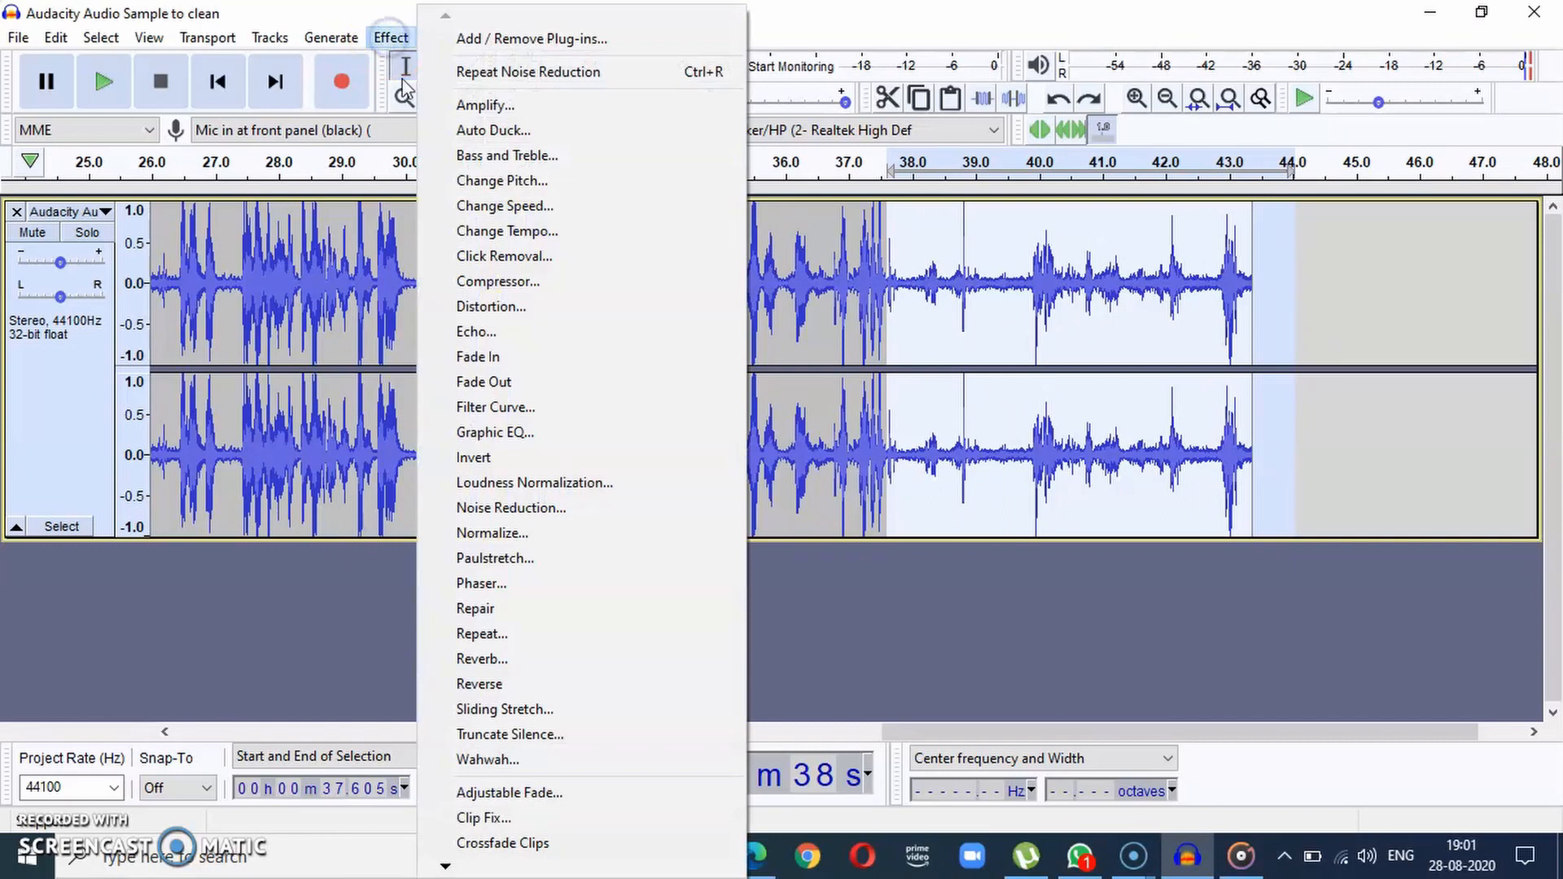
{"action": "left_click", "coordinate": [475, 510]}
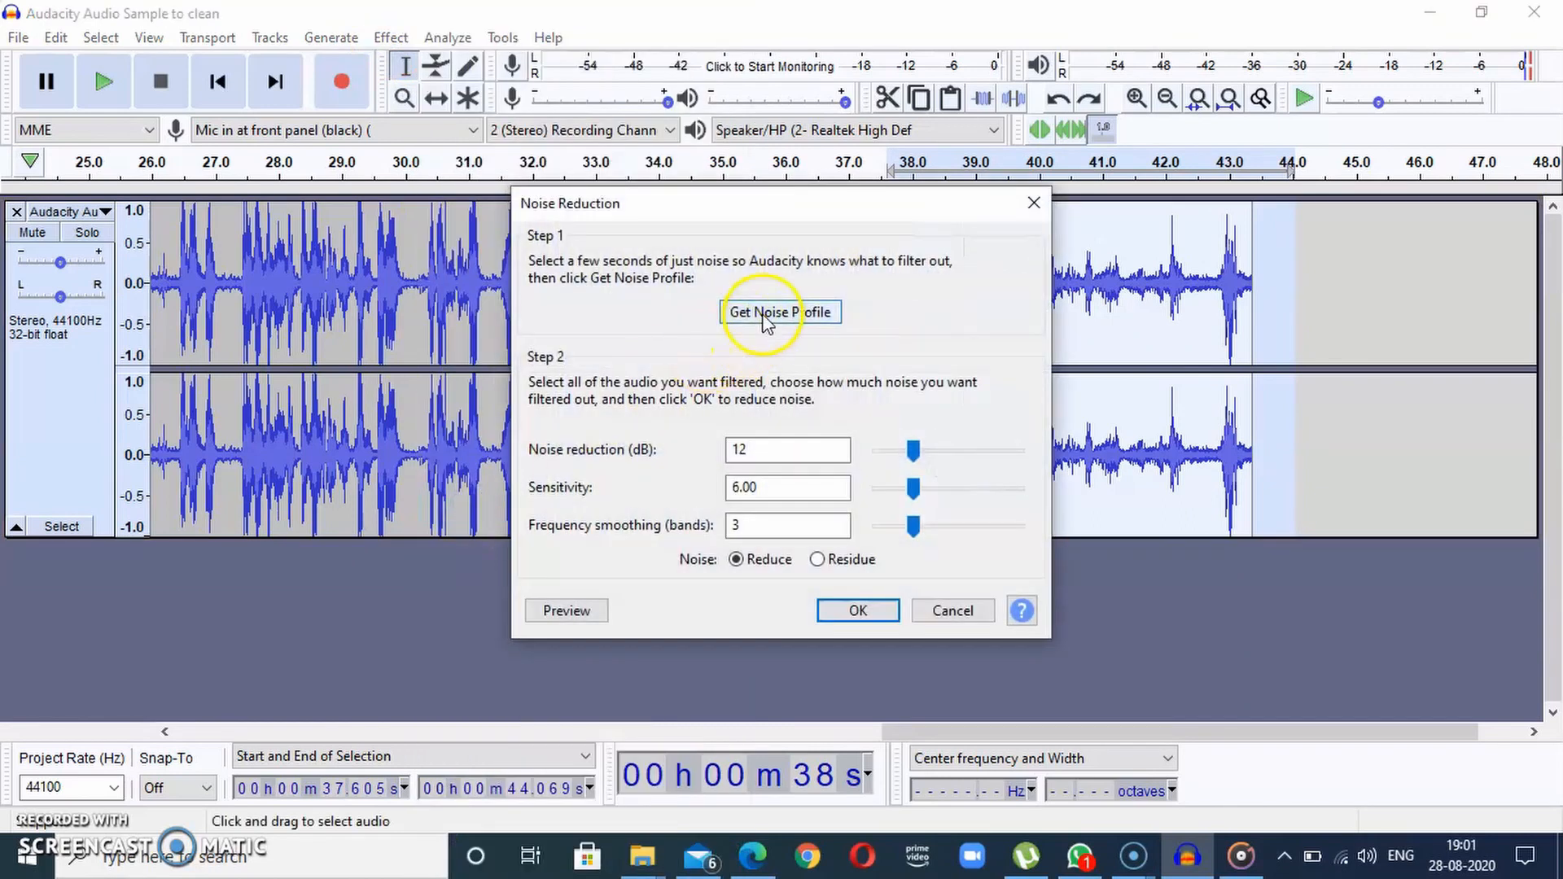
{"action": "left_click", "coordinate": [765, 317]}
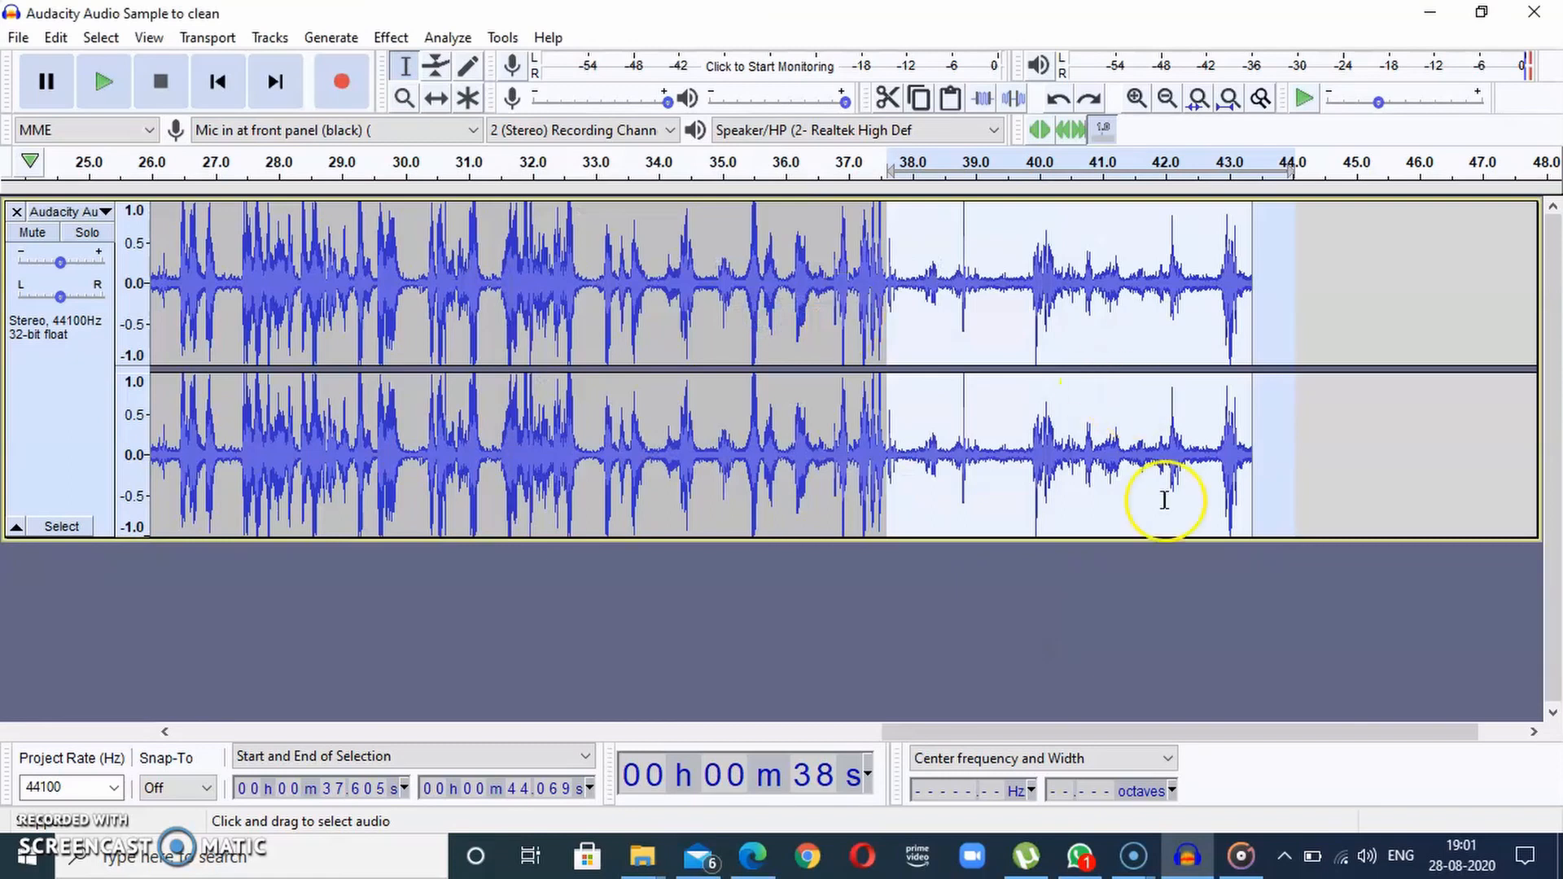
Select the whole track from start to end and reopen the Noise Reduction settings
{"action": "left_click", "coordinate": [1300, 270]}
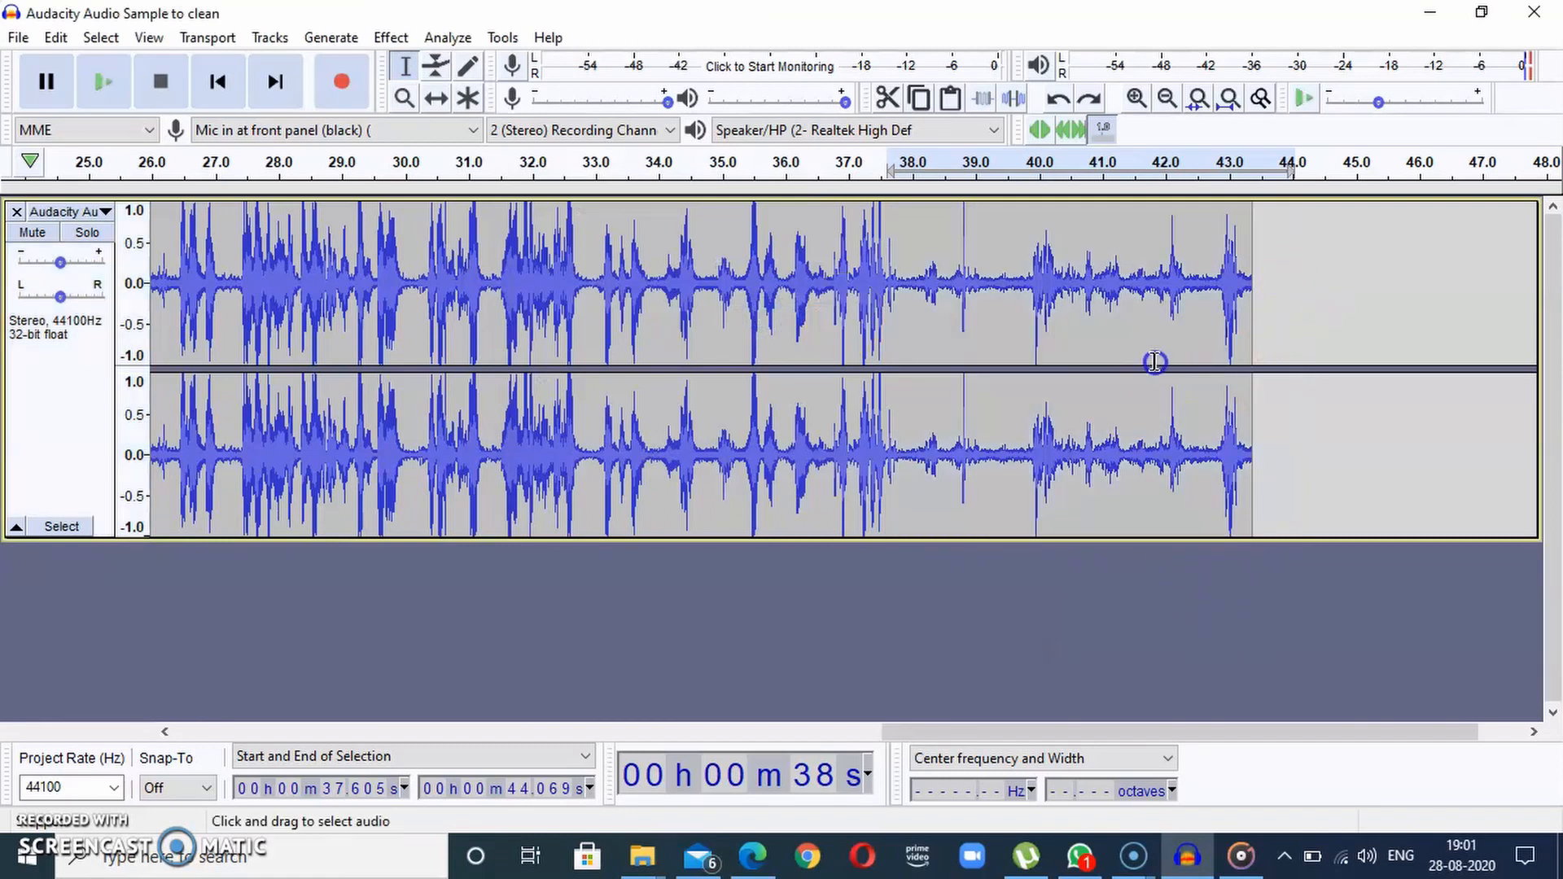
{"action": "double_click", "coordinate": [1154, 361]}
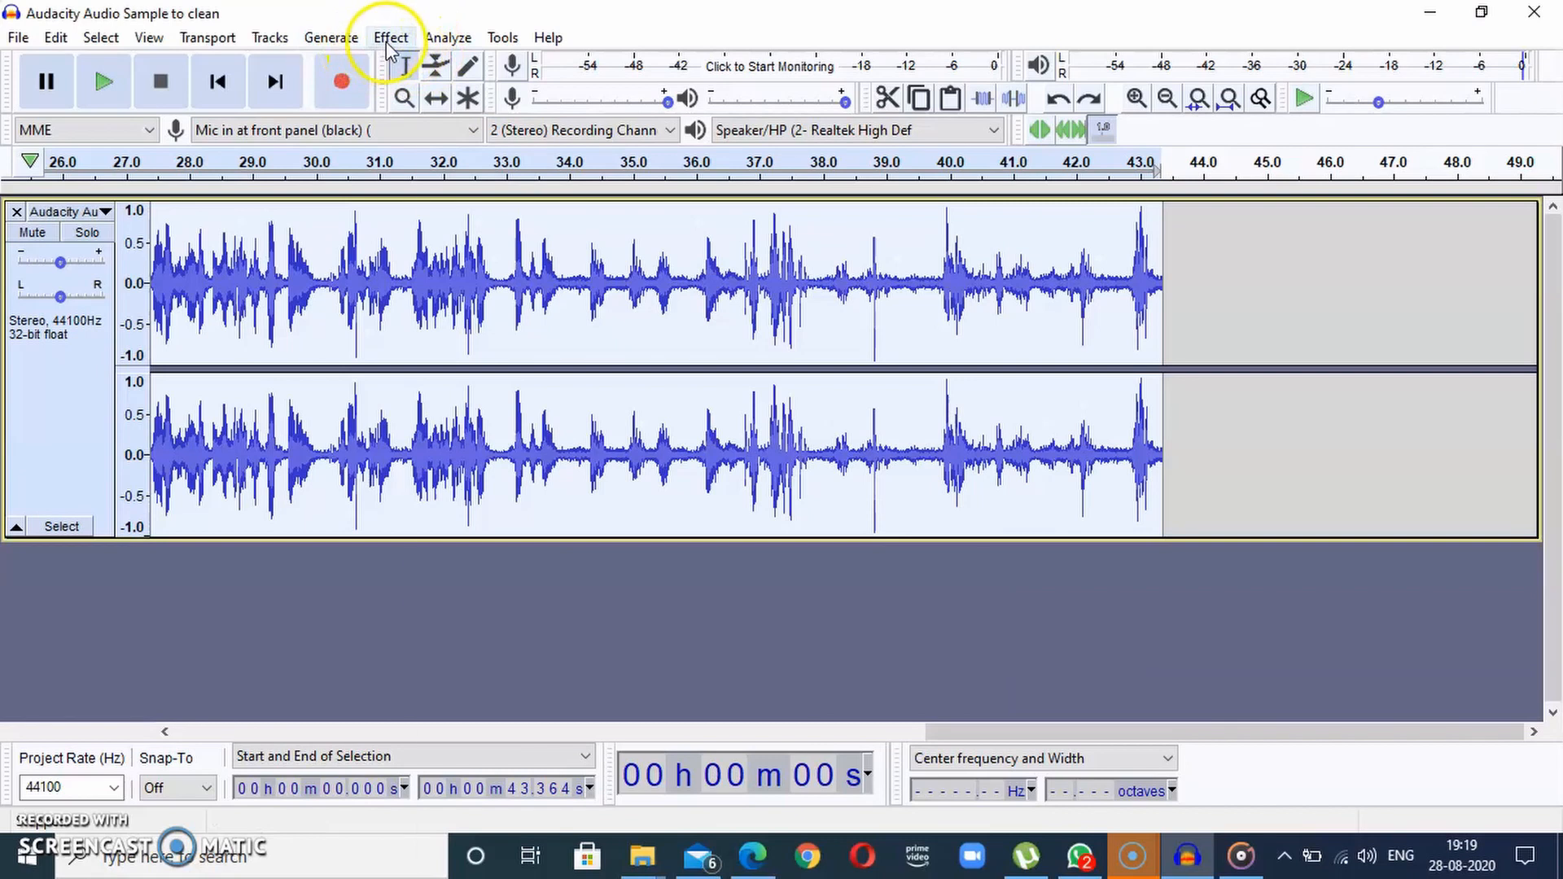
{"action": "left_click", "coordinate": [391, 38]}
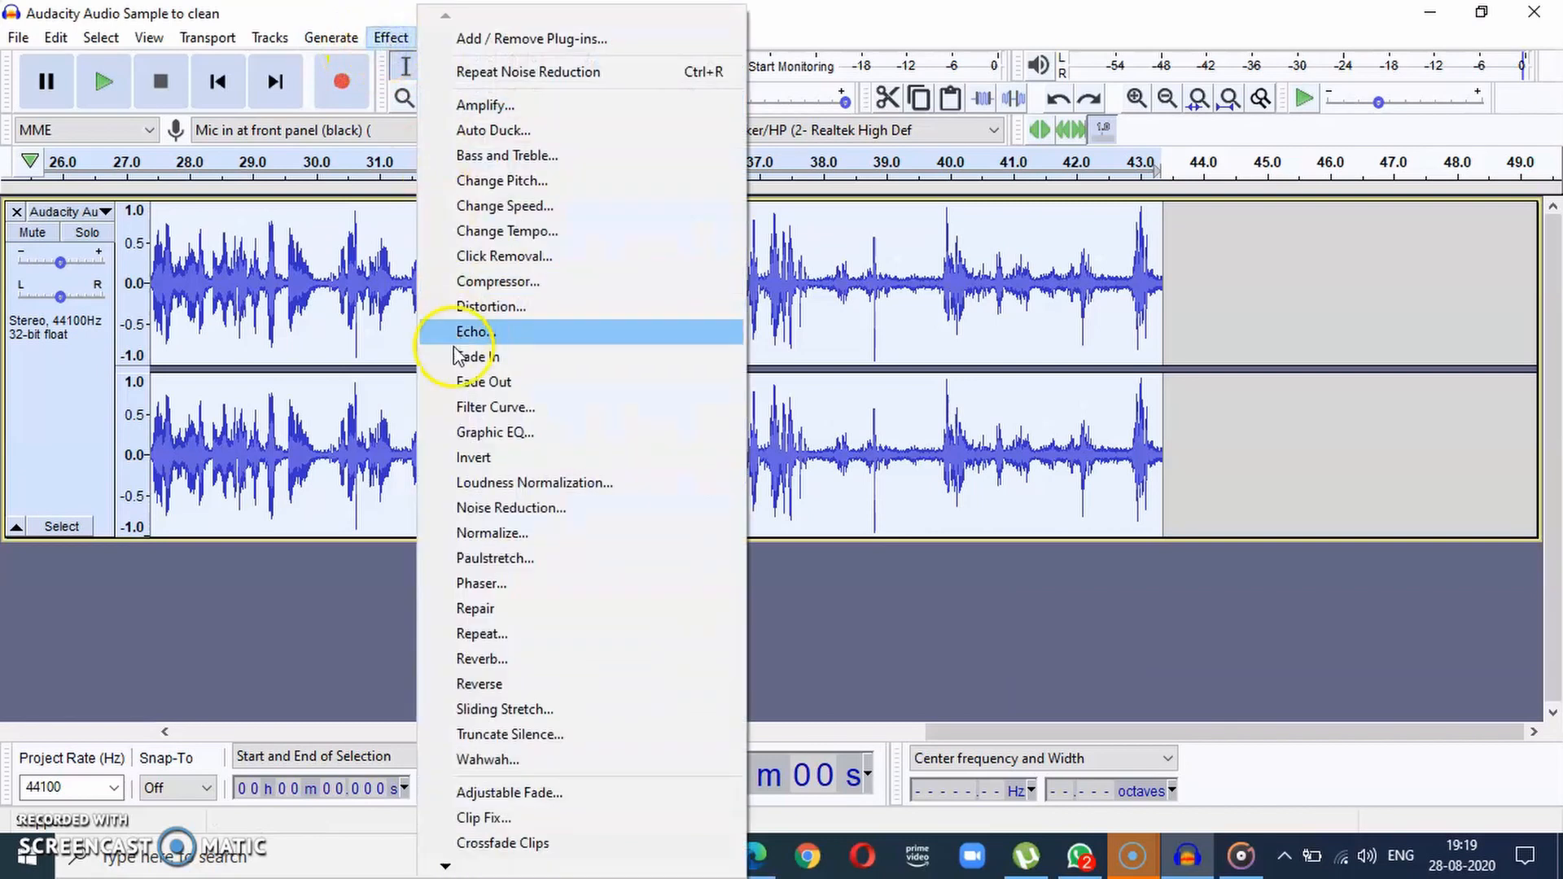
{"action": "left_click", "coordinate": [485, 507]}
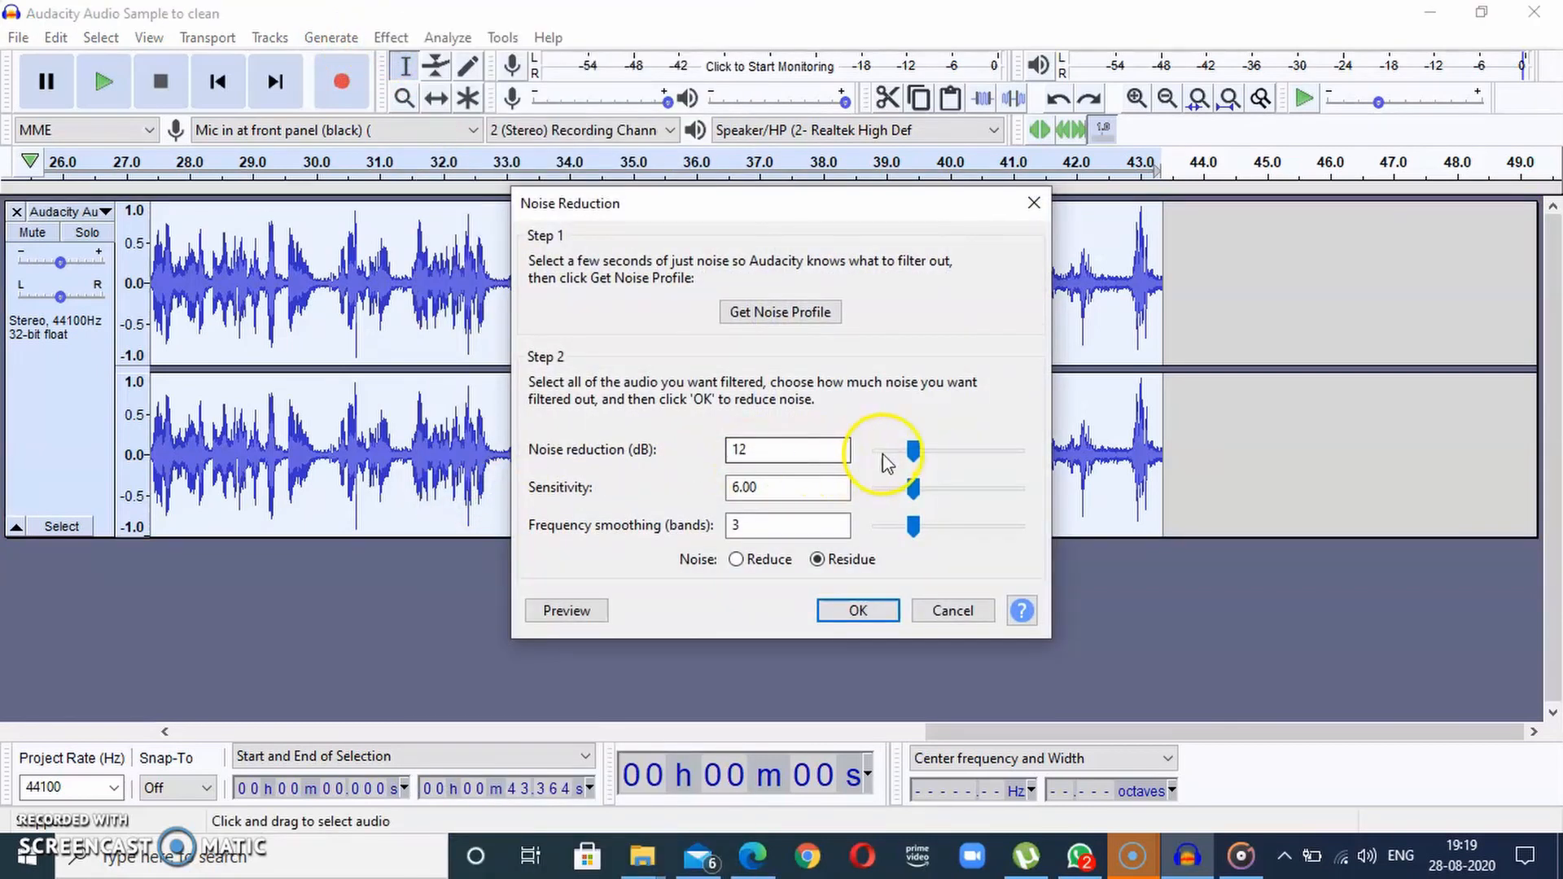
Try 23 dB noise reduction, sensitivity 9.00 and 5 smoothing bands, preview the residue, and switch the output to Reduce
{"action": "left_click_drag", "start_coordinate": [913, 449], "coordinate": [930, 488]}
{"action": "left_click_drag", "start_coordinate": [913, 525], "coordinate": [939, 527]}
{"action": "left_click", "coordinate": [570, 612]}
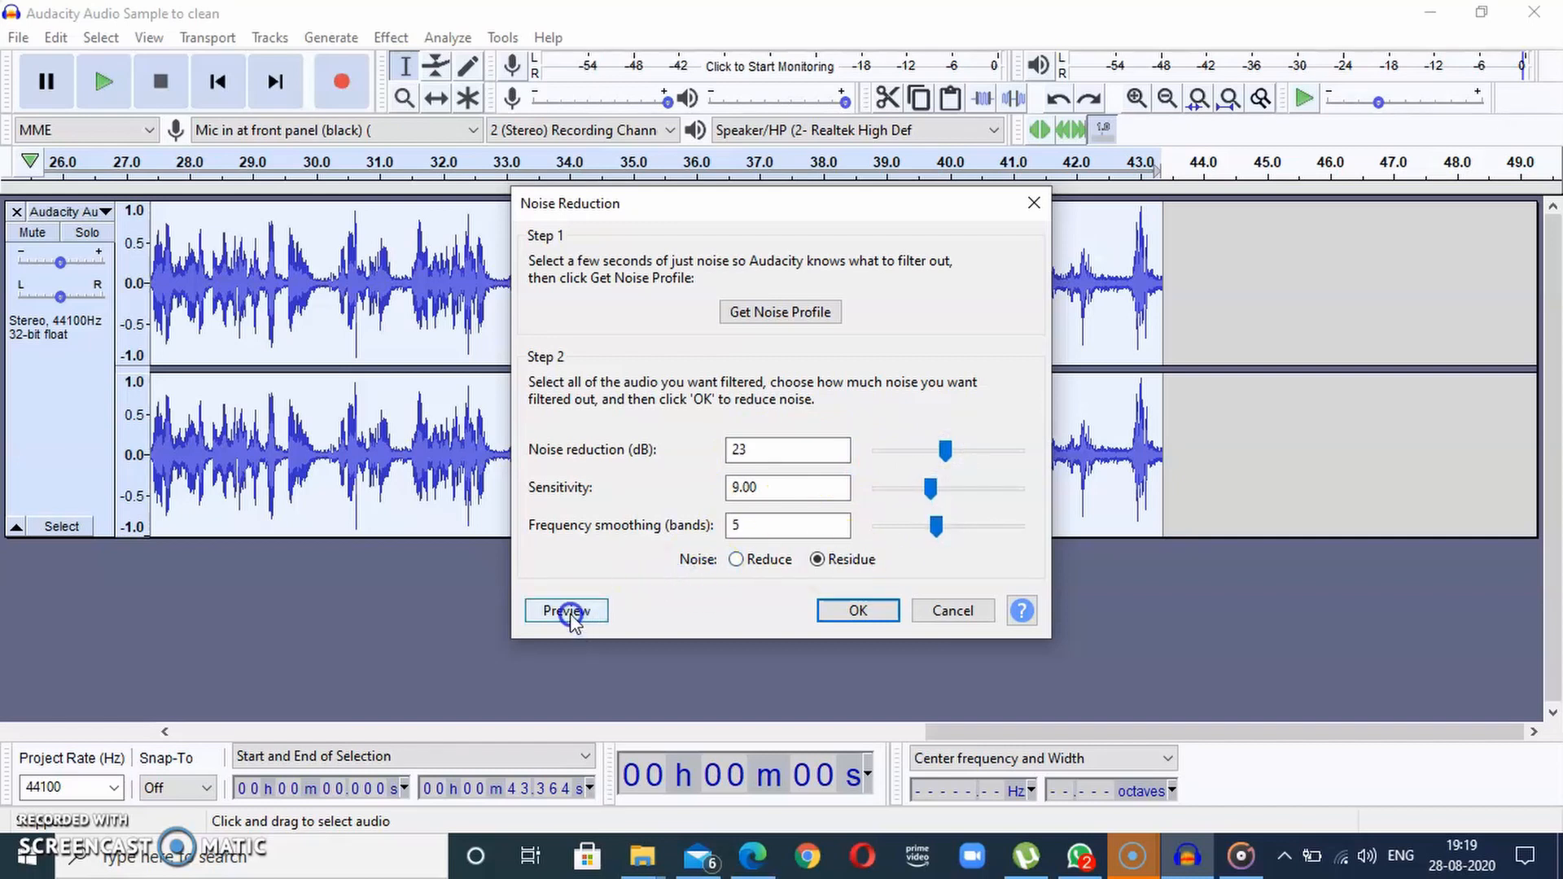
{"action": "left_click", "coordinate": [737, 560]}
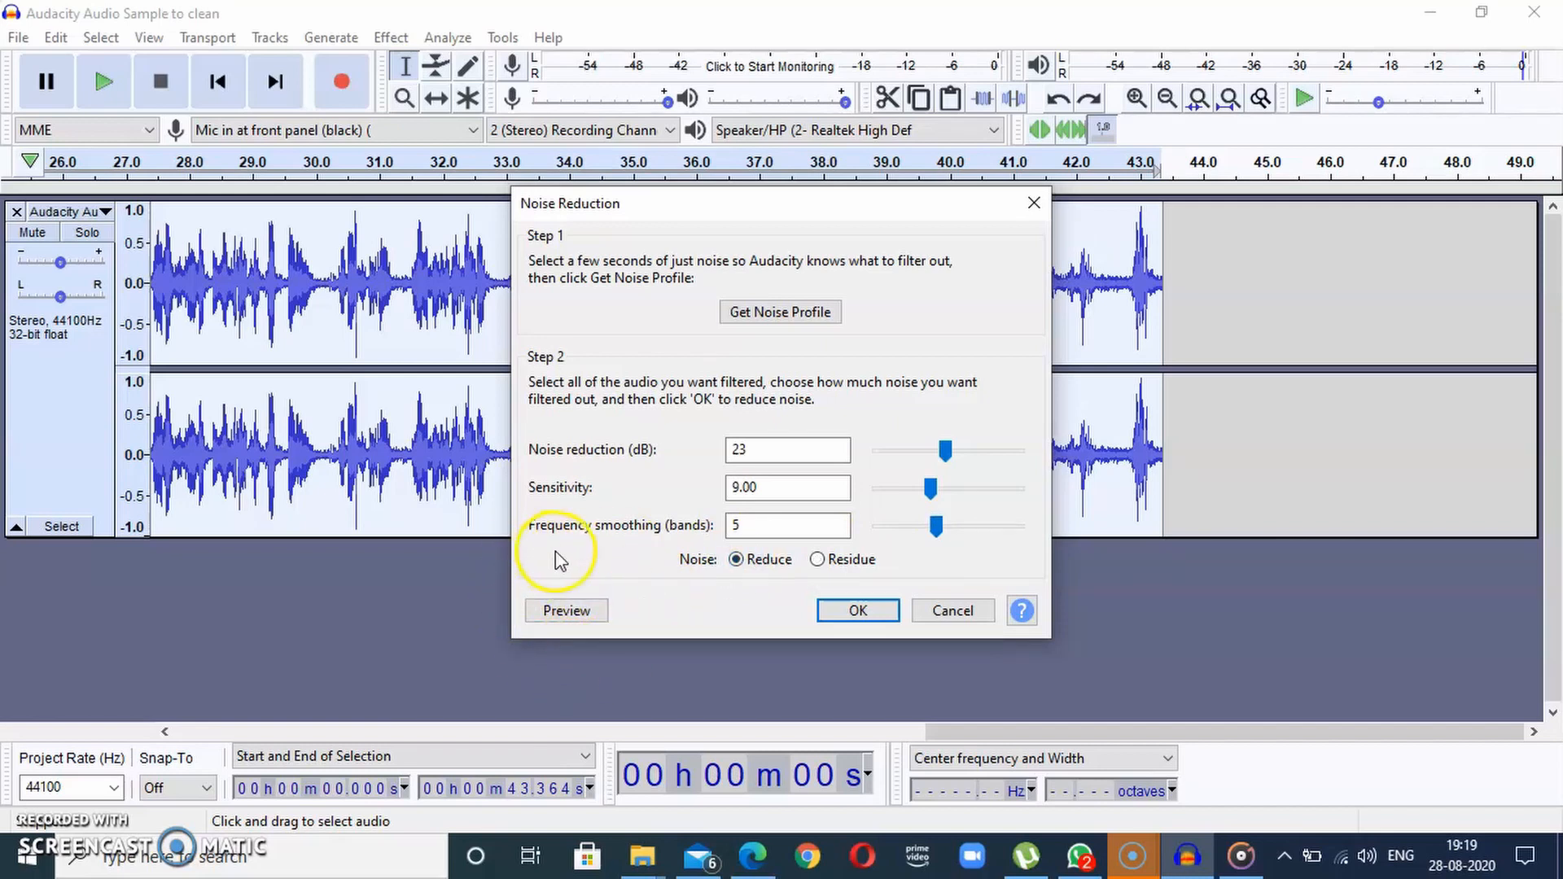
Set noise reduction to 32 dB and sensitivity to 13.50, switching the output to Residue and back to Reduce
{"action": "left_click_drag", "start_coordinate": [931, 489], "coordinate": [971, 450]}
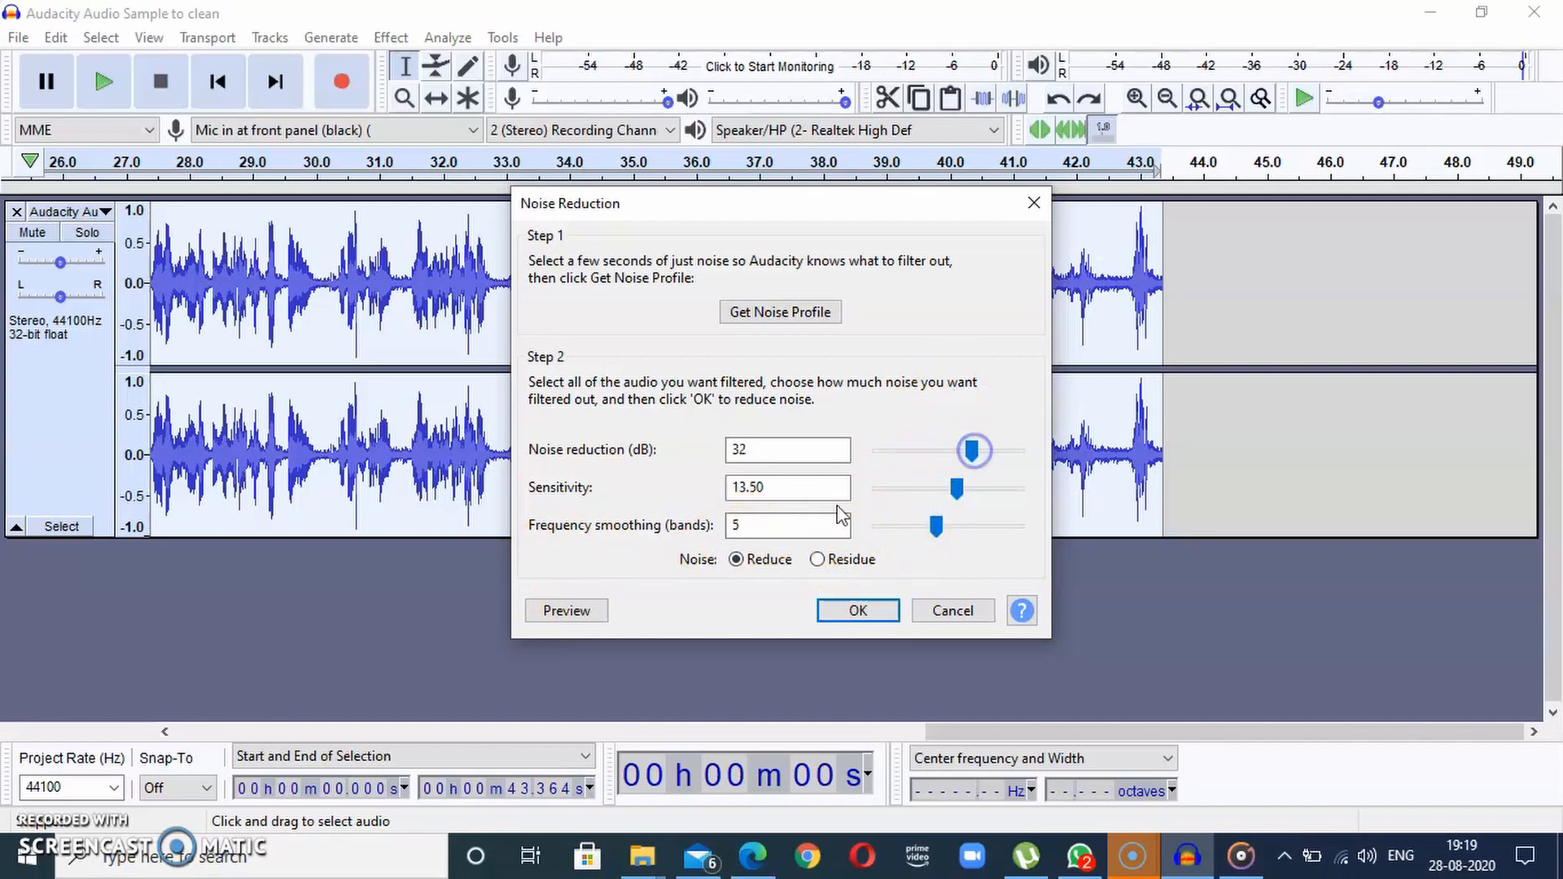
{"action": "left_click", "coordinate": [817, 560]}
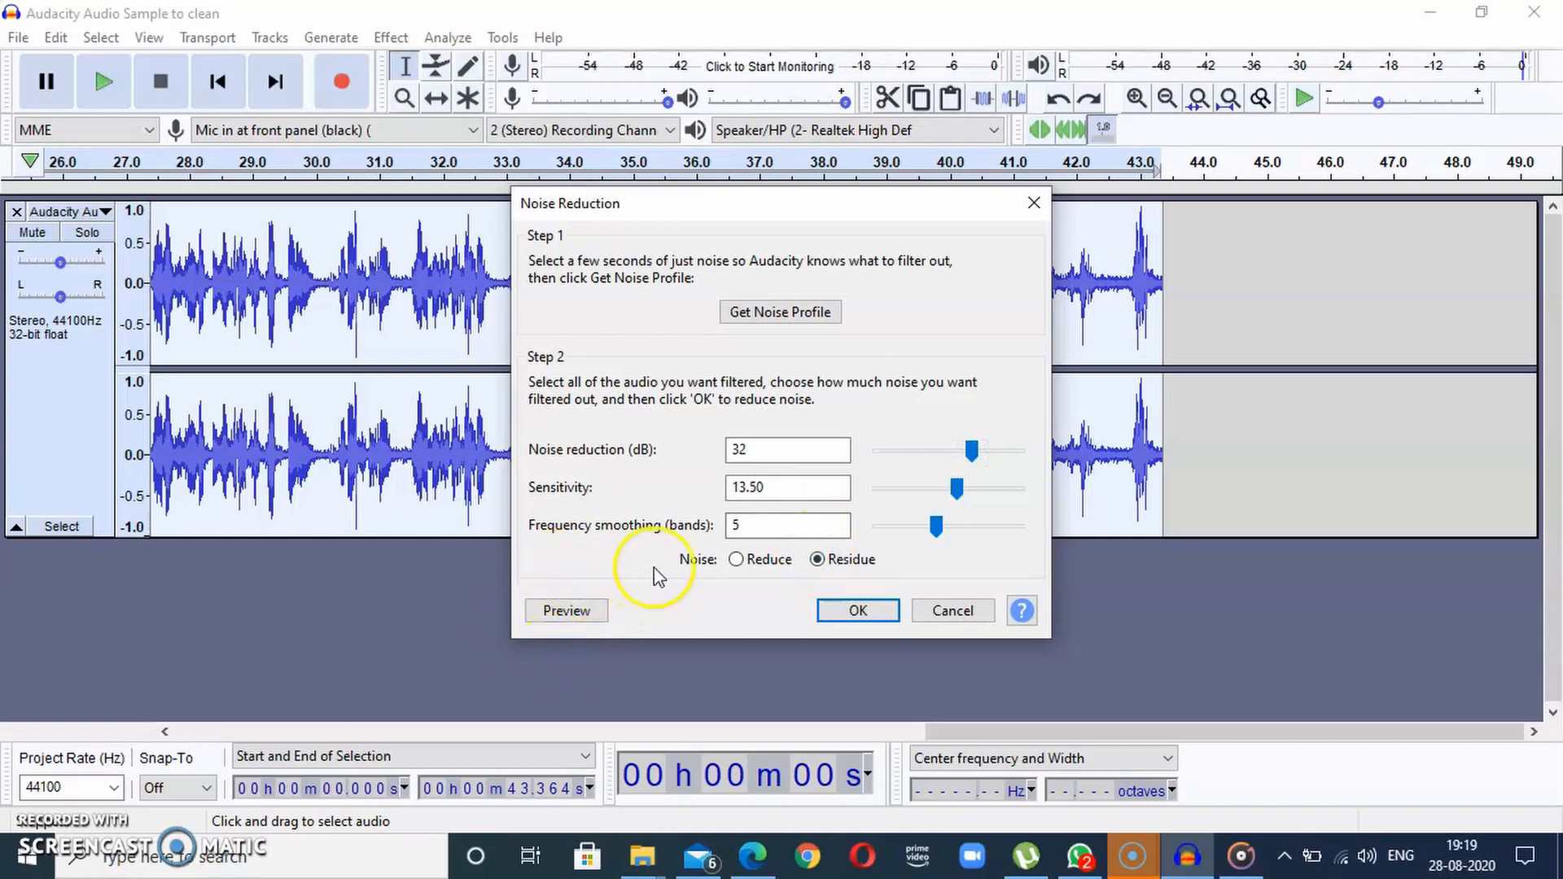
{"action": "left_click", "coordinate": [736, 559]}
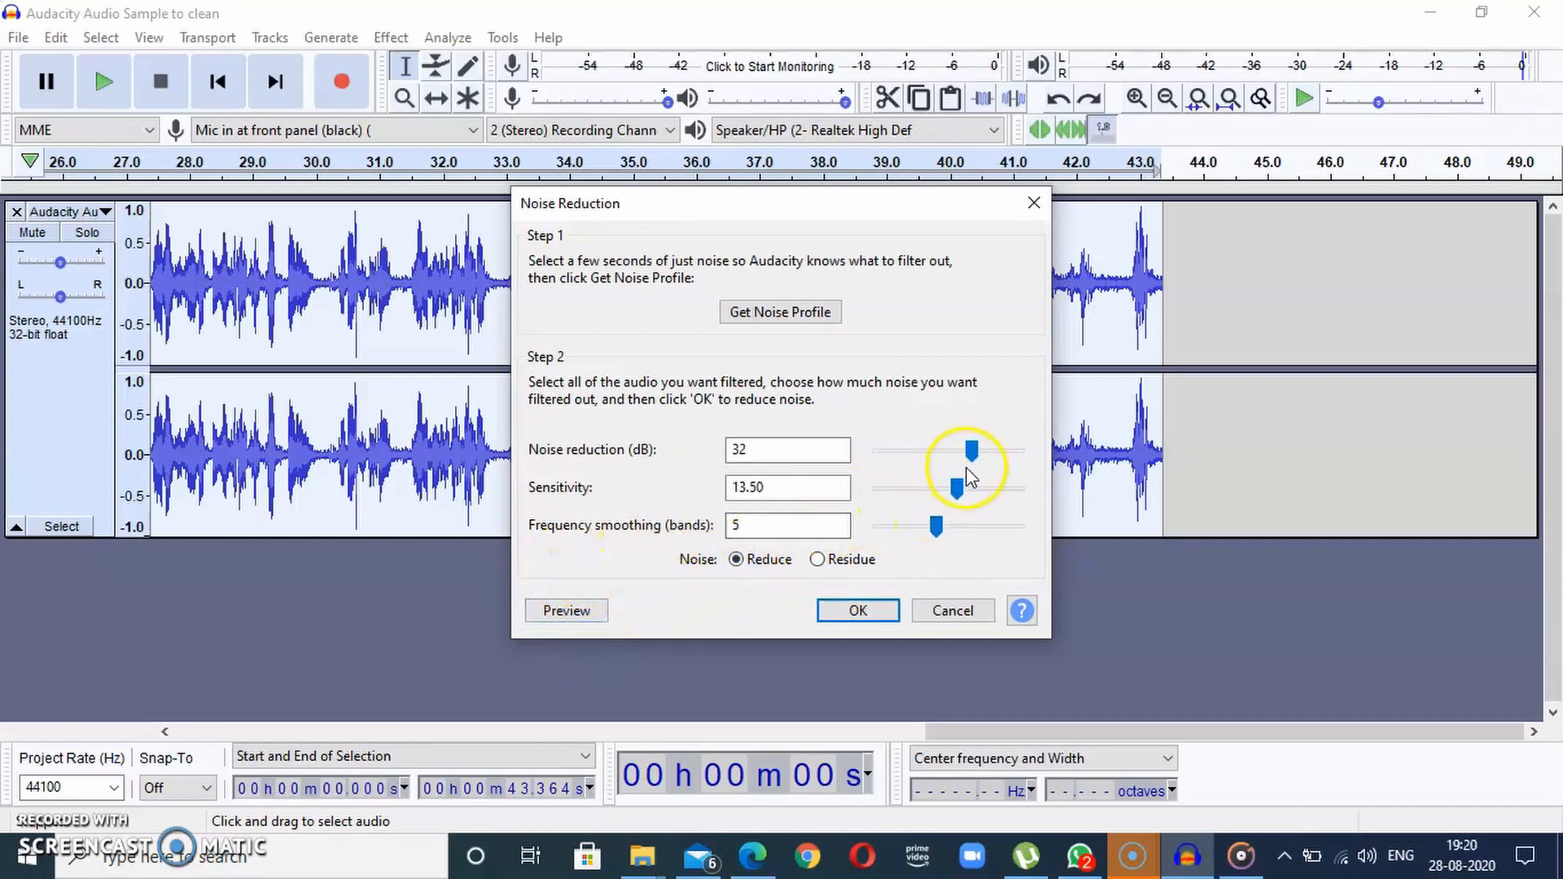
Set sensitivity to 14.00 and frequency smoothing to 6 bands, switching the output to Residue and back to Reduce
{"action": "left_click_drag", "start_coordinate": [956, 493], "coordinate": [960, 490]}
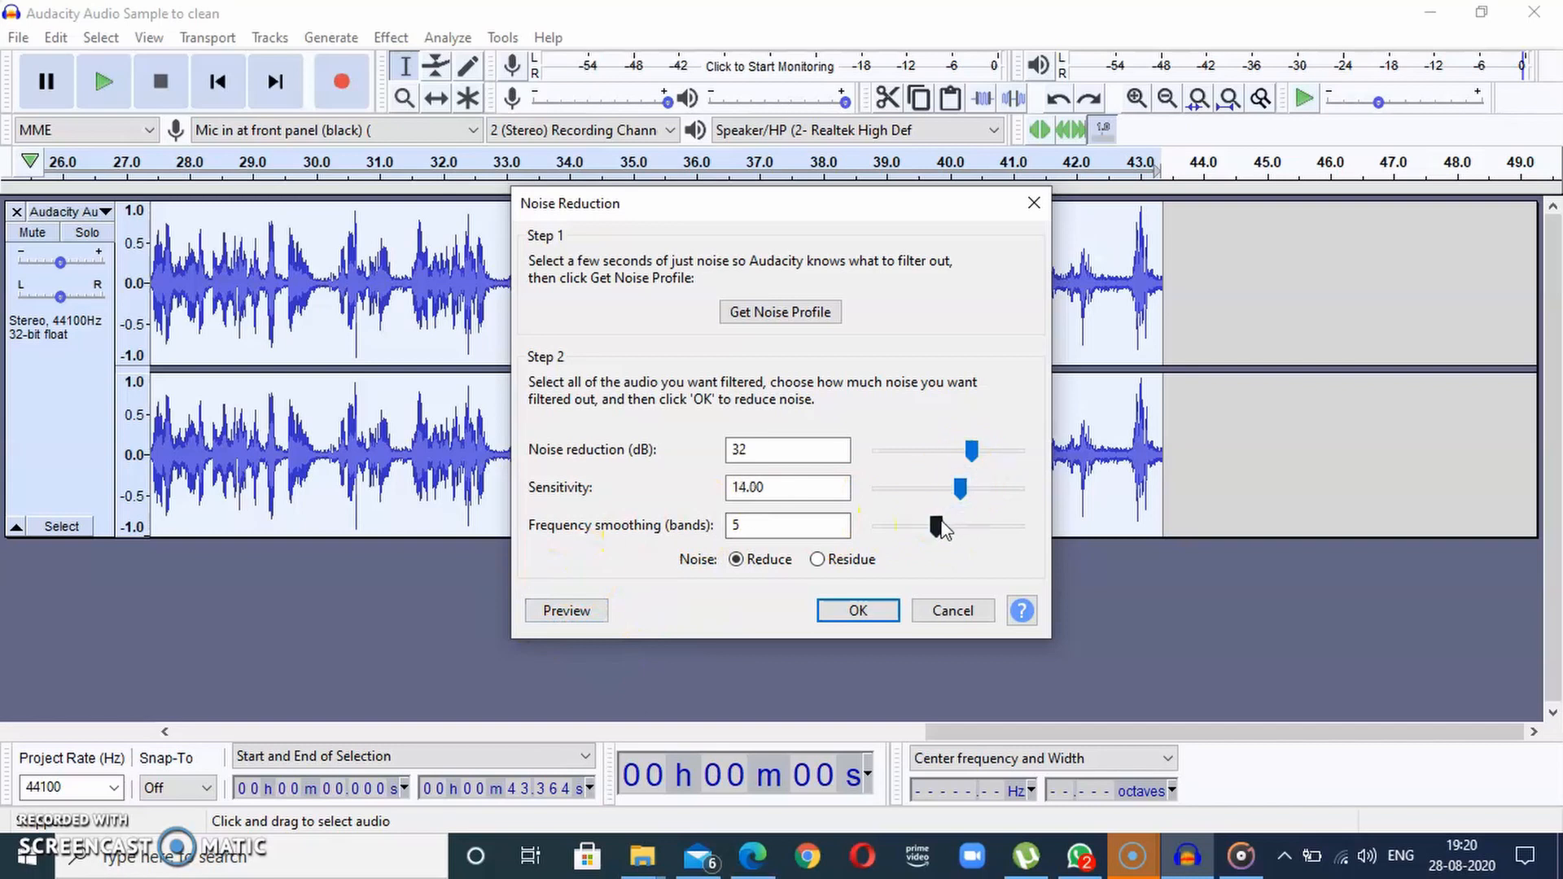
{"action": "left_click", "coordinate": [818, 559]}
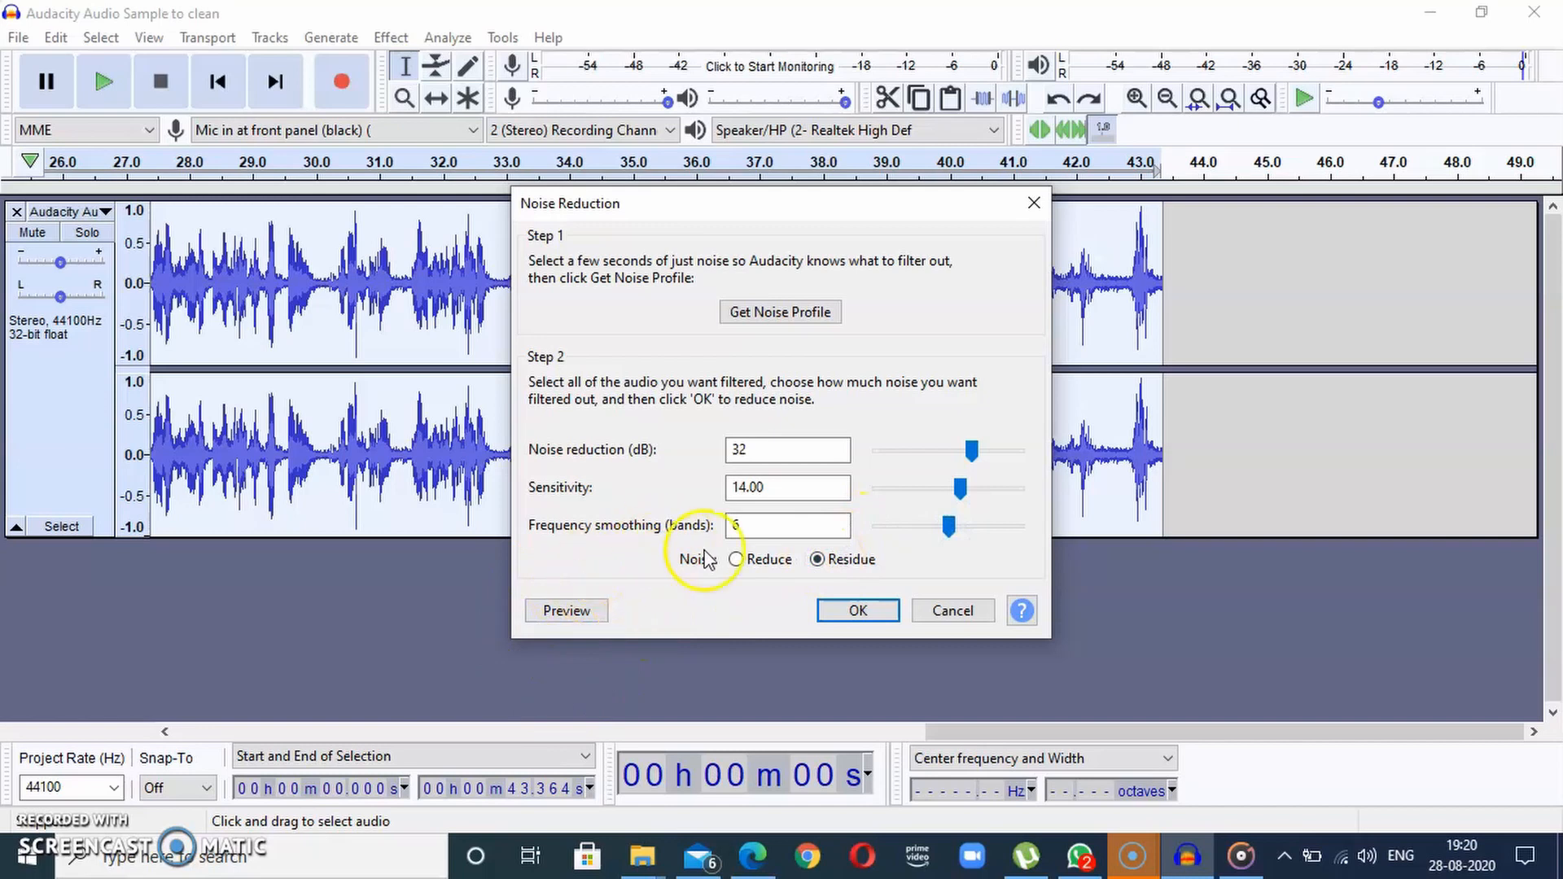
{"action": "left_click", "coordinate": [733, 560]}
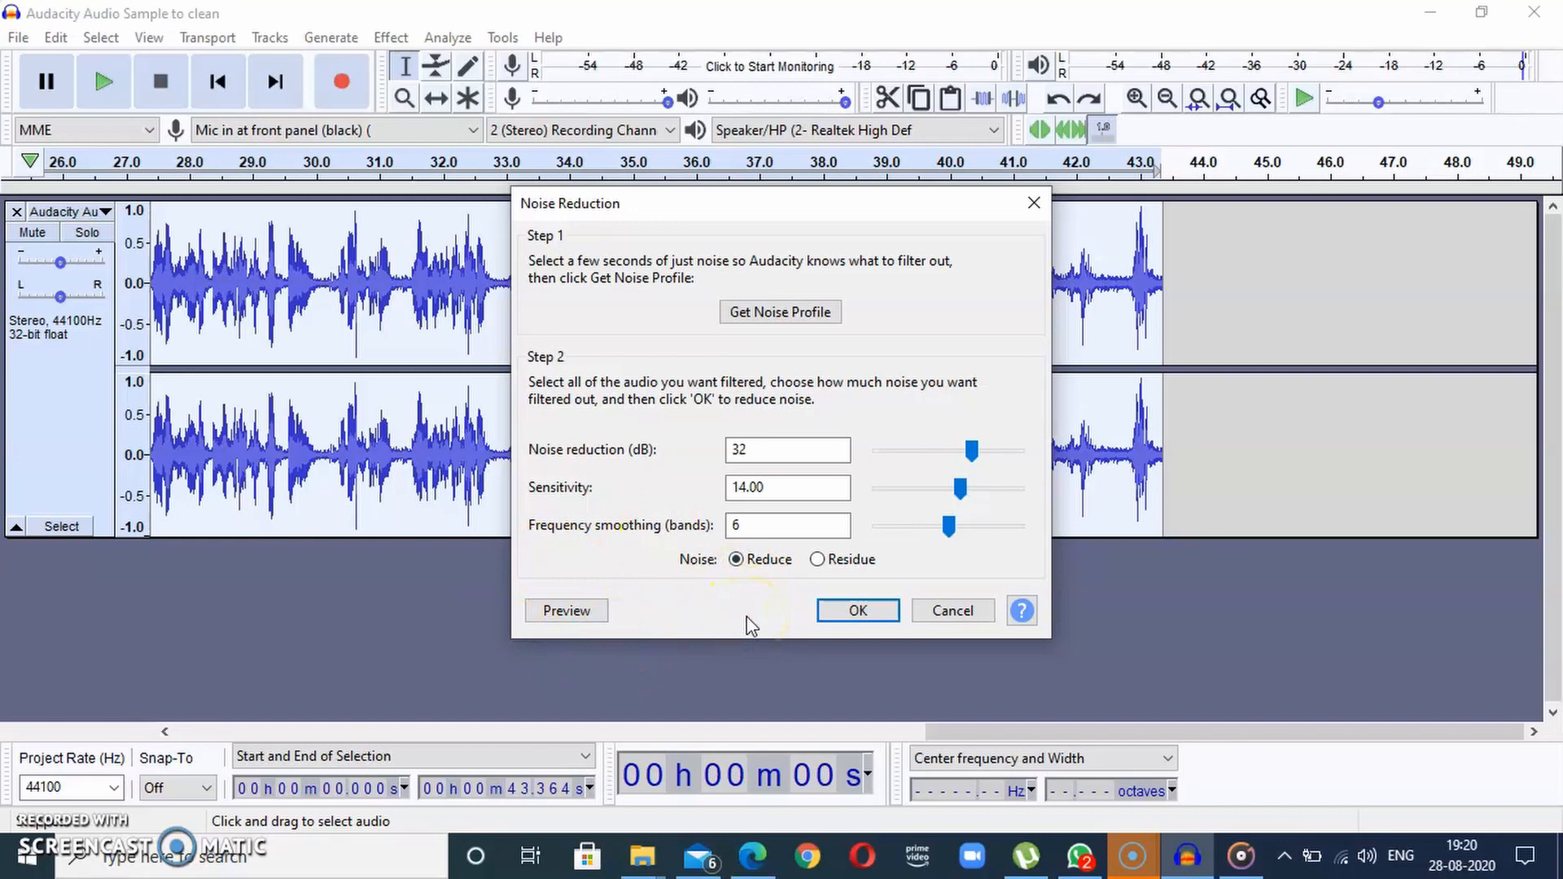
Set sensitivity to 10.50 and apply the noise reduction to the whole track
{"action": "left_click", "coordinate": [960, 489]}
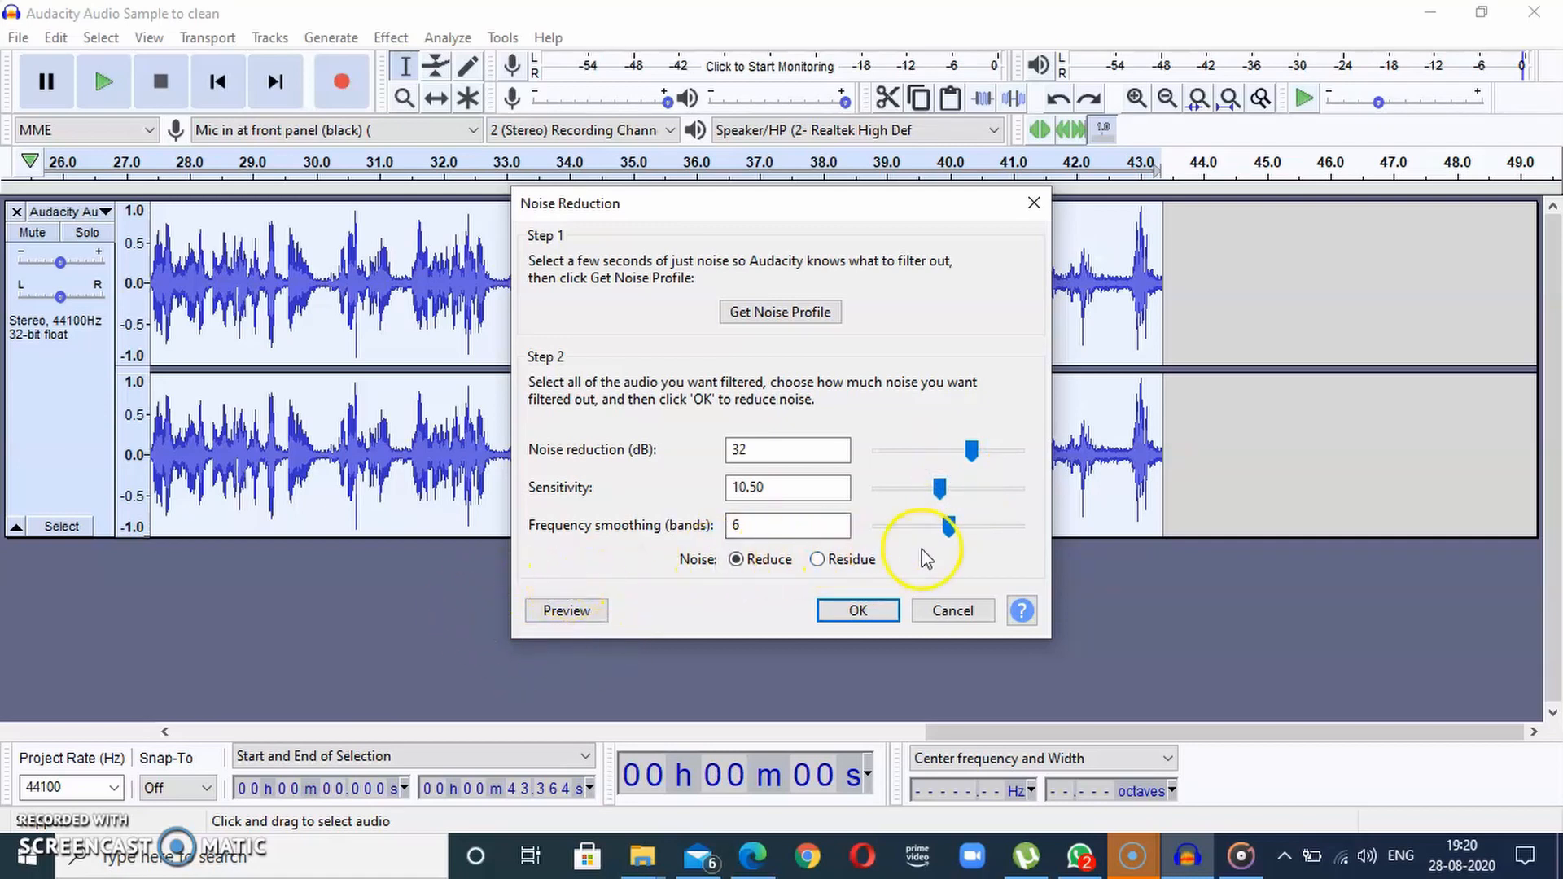
{"action": "left_click", "coordinate": [854, 621]}
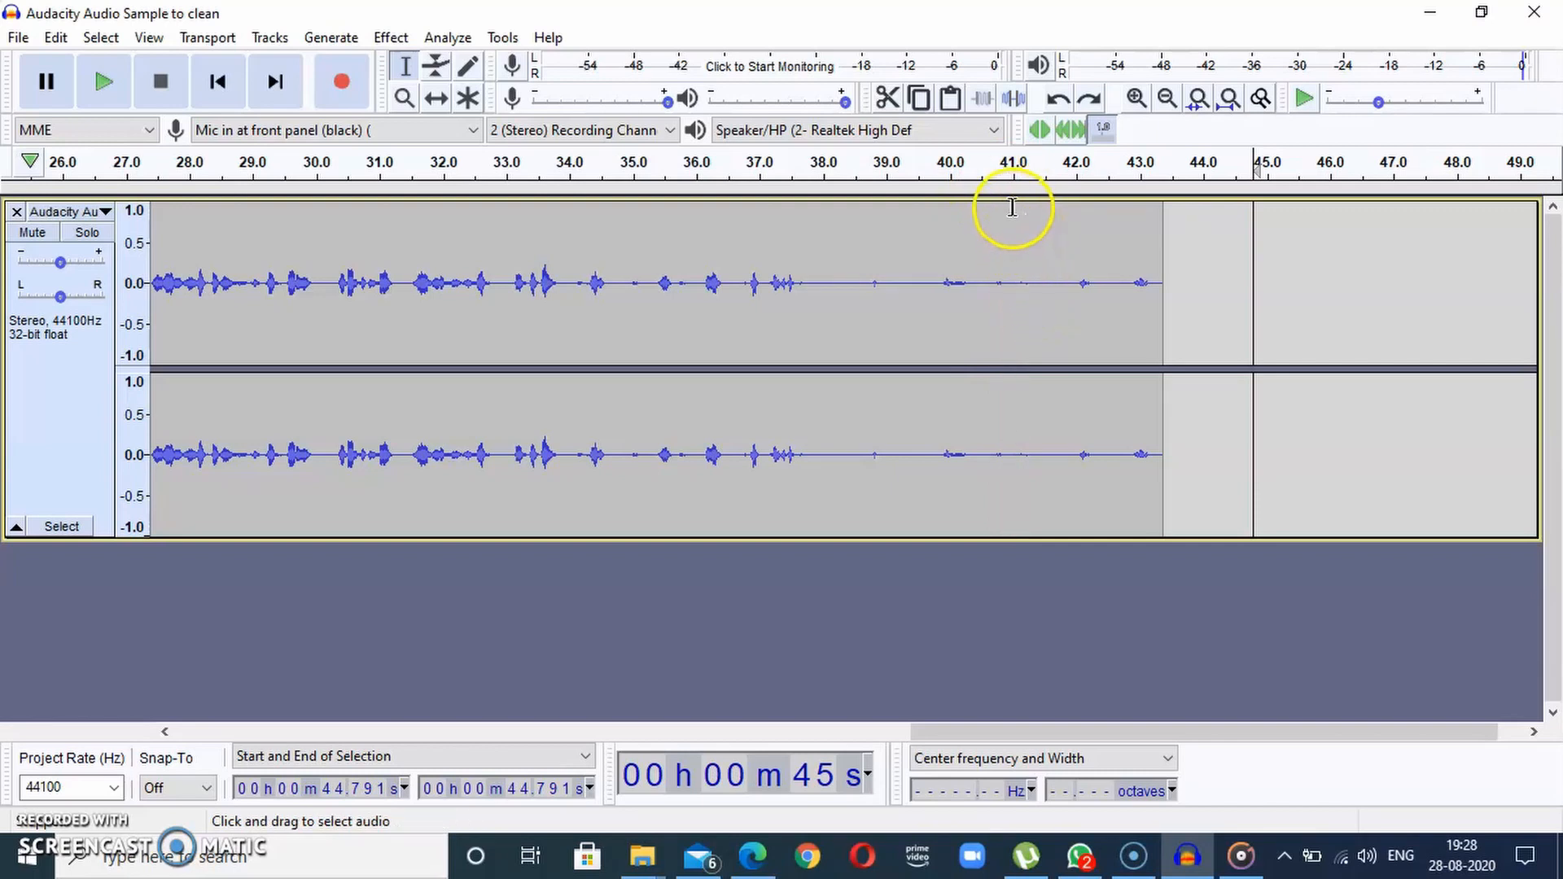
{"action": "left_click_drag", "start_coordinate": [1015, 207], "coordinate": [983, 220]}
{"action": "left_click", "coordinate": [890, 239]}
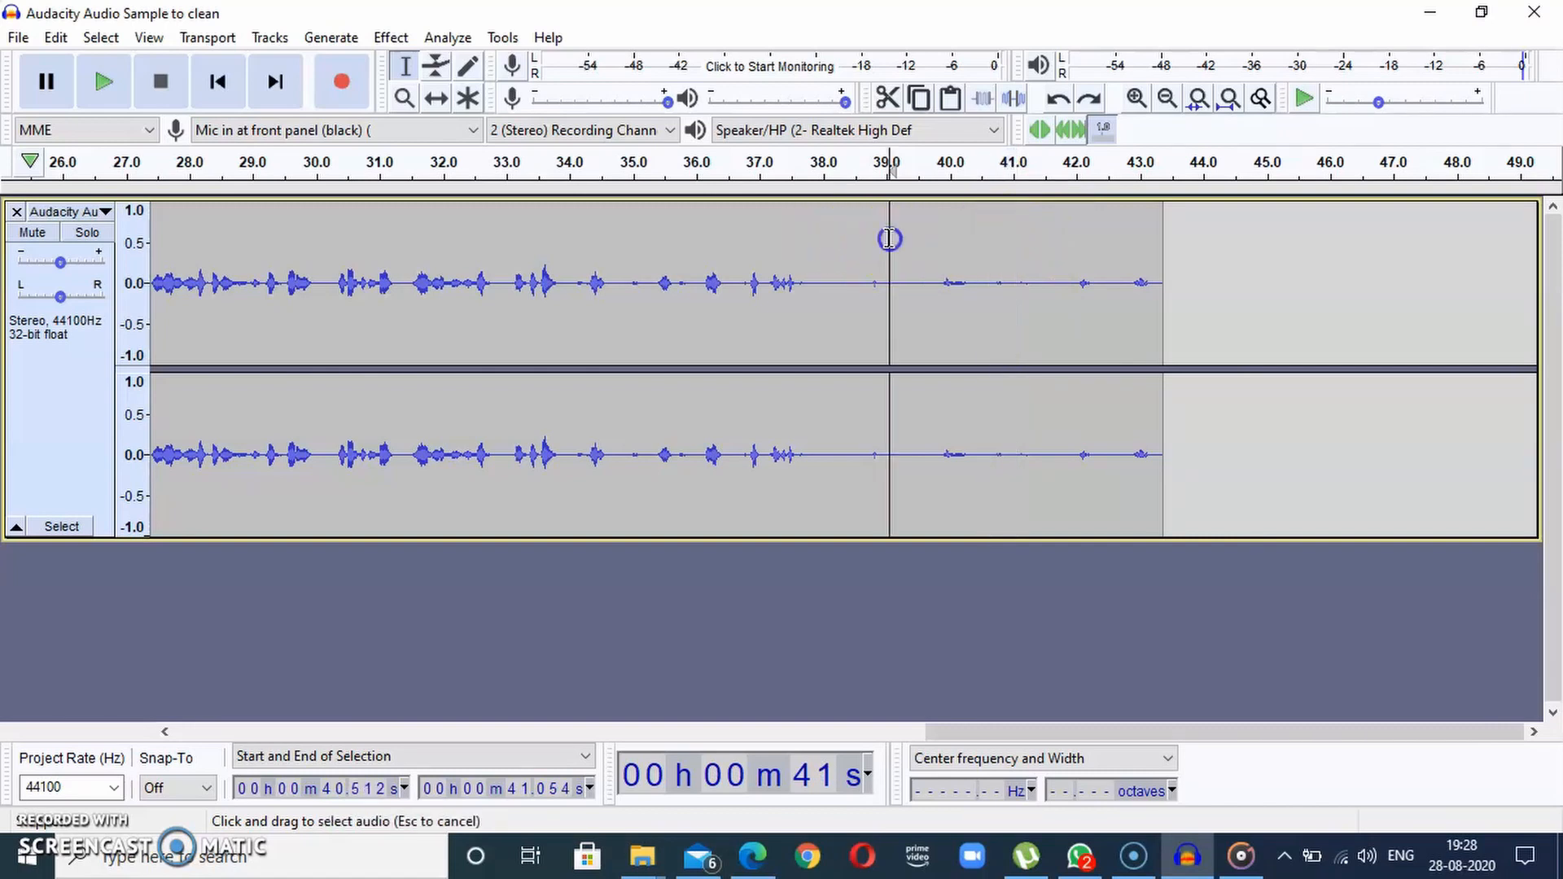
{"action": "left_click", "coordinate": [731, 202]}
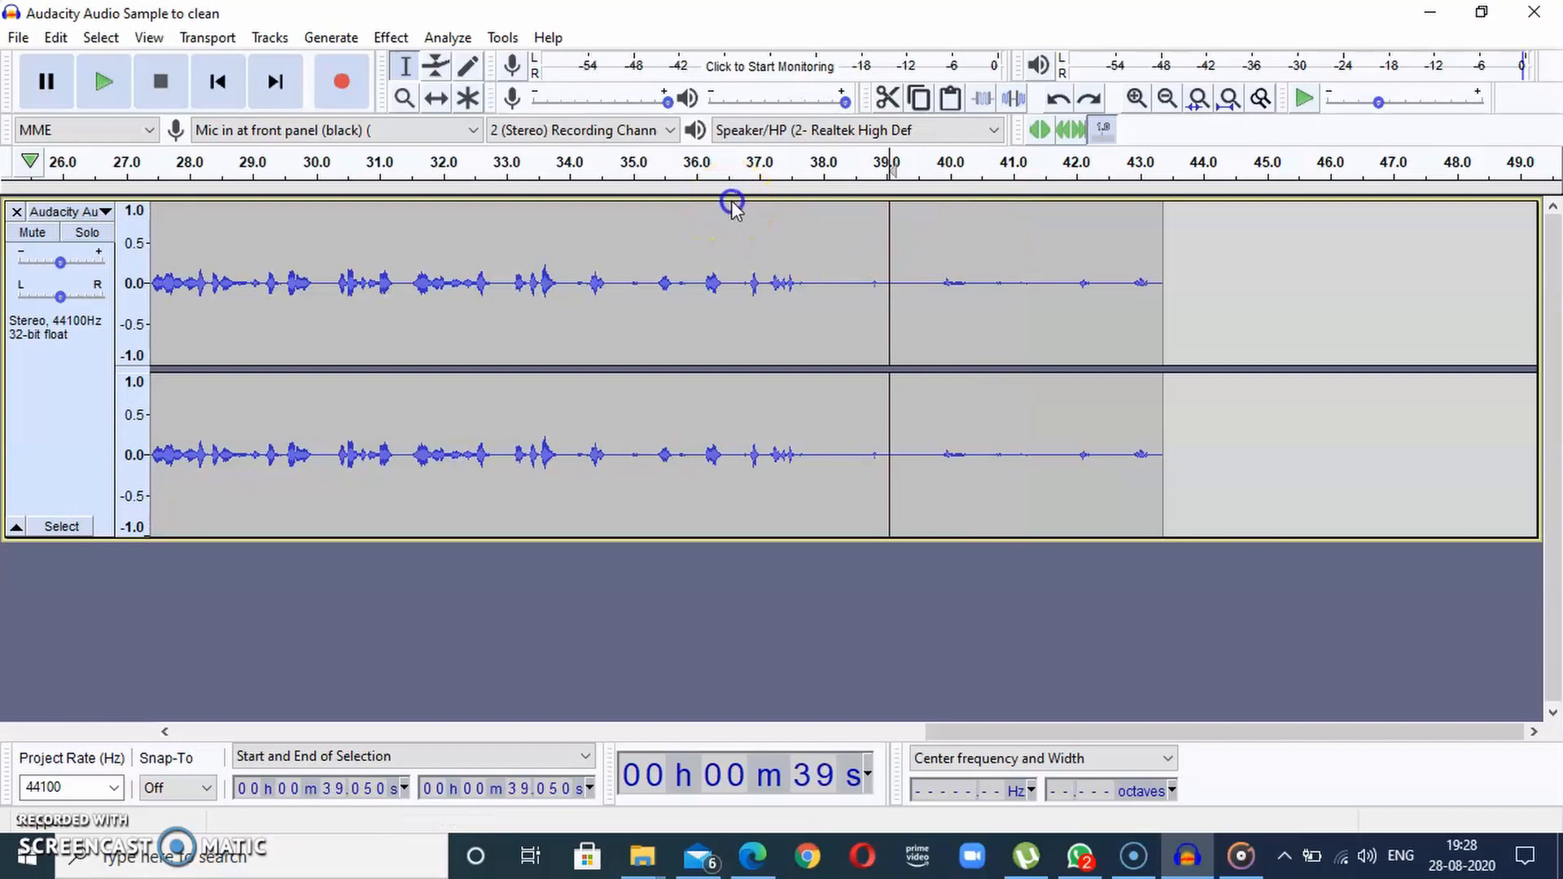
{"action": "left_click", "coordinate": [728, 202]}
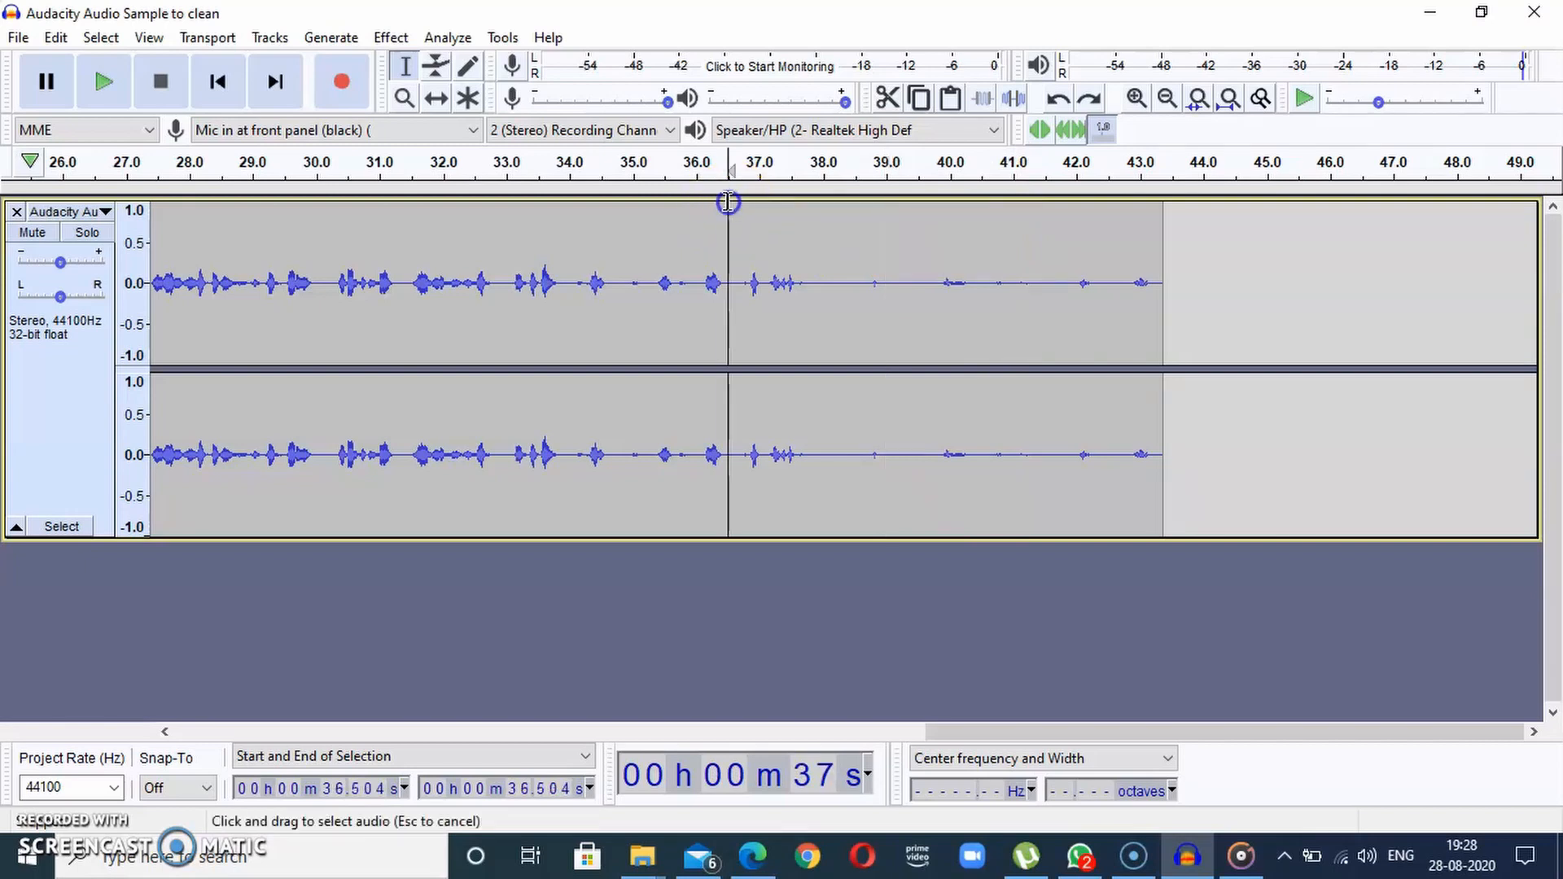
Select the noise burst from about 36.0 to 36.6 seconds and capture it as the noise profile
{"action": "mouse_move", "coordinate": [728, 202]}
{"action": "left_mouse_down"}
{"action": "mouse_move", "coordinate": [697, 204]}
{"action": "mouse_move", "coordinate": [735, 207]}
{"action": "left_mouse_up"}
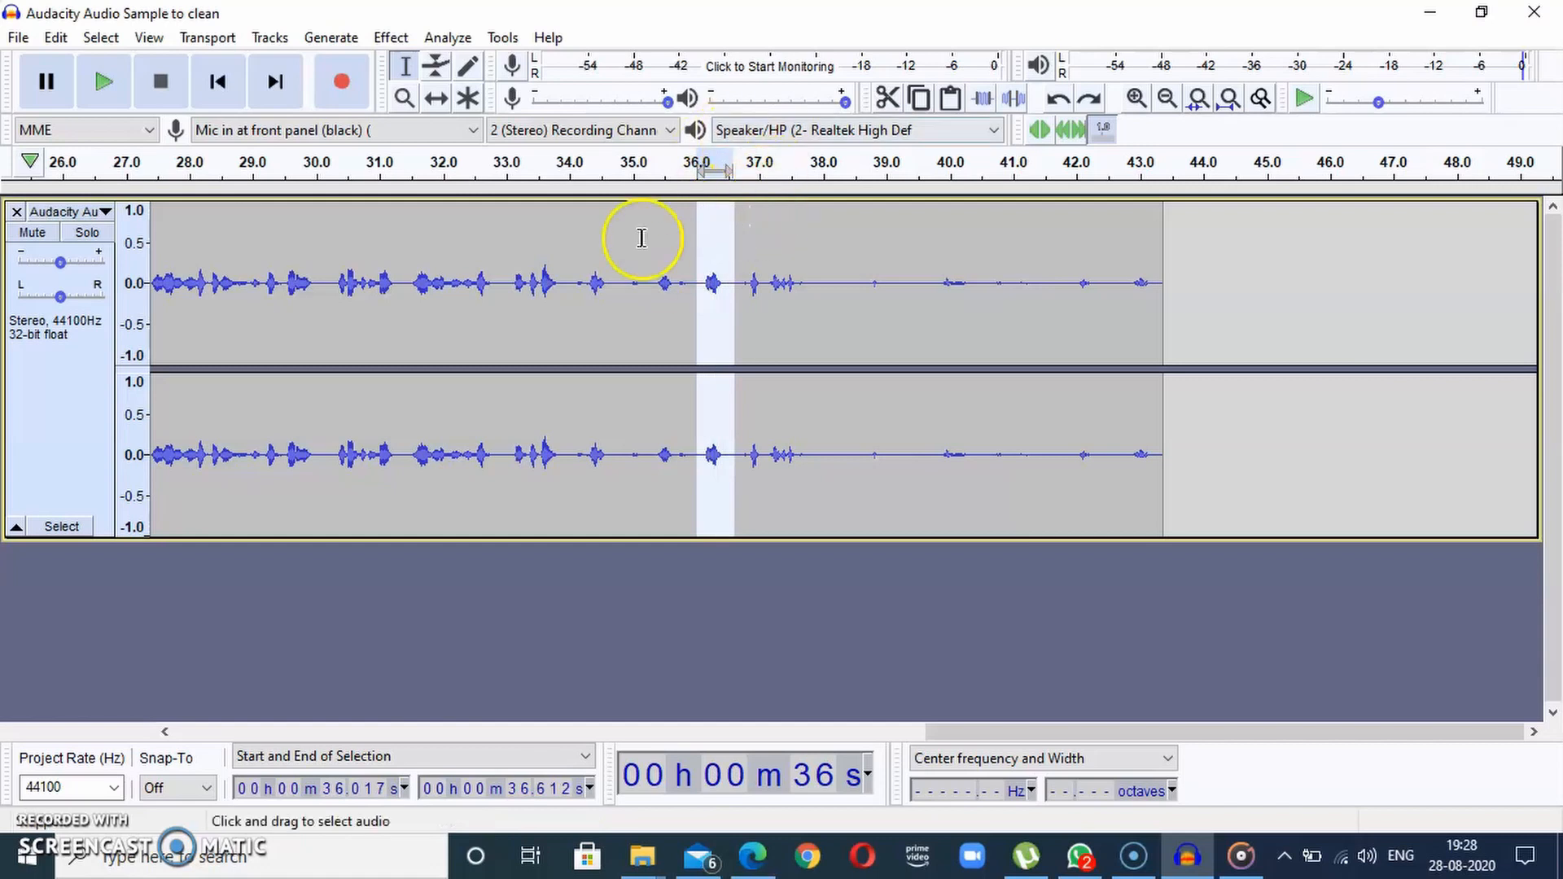
{"action": "left_click", "coordinate": [391, 38]}
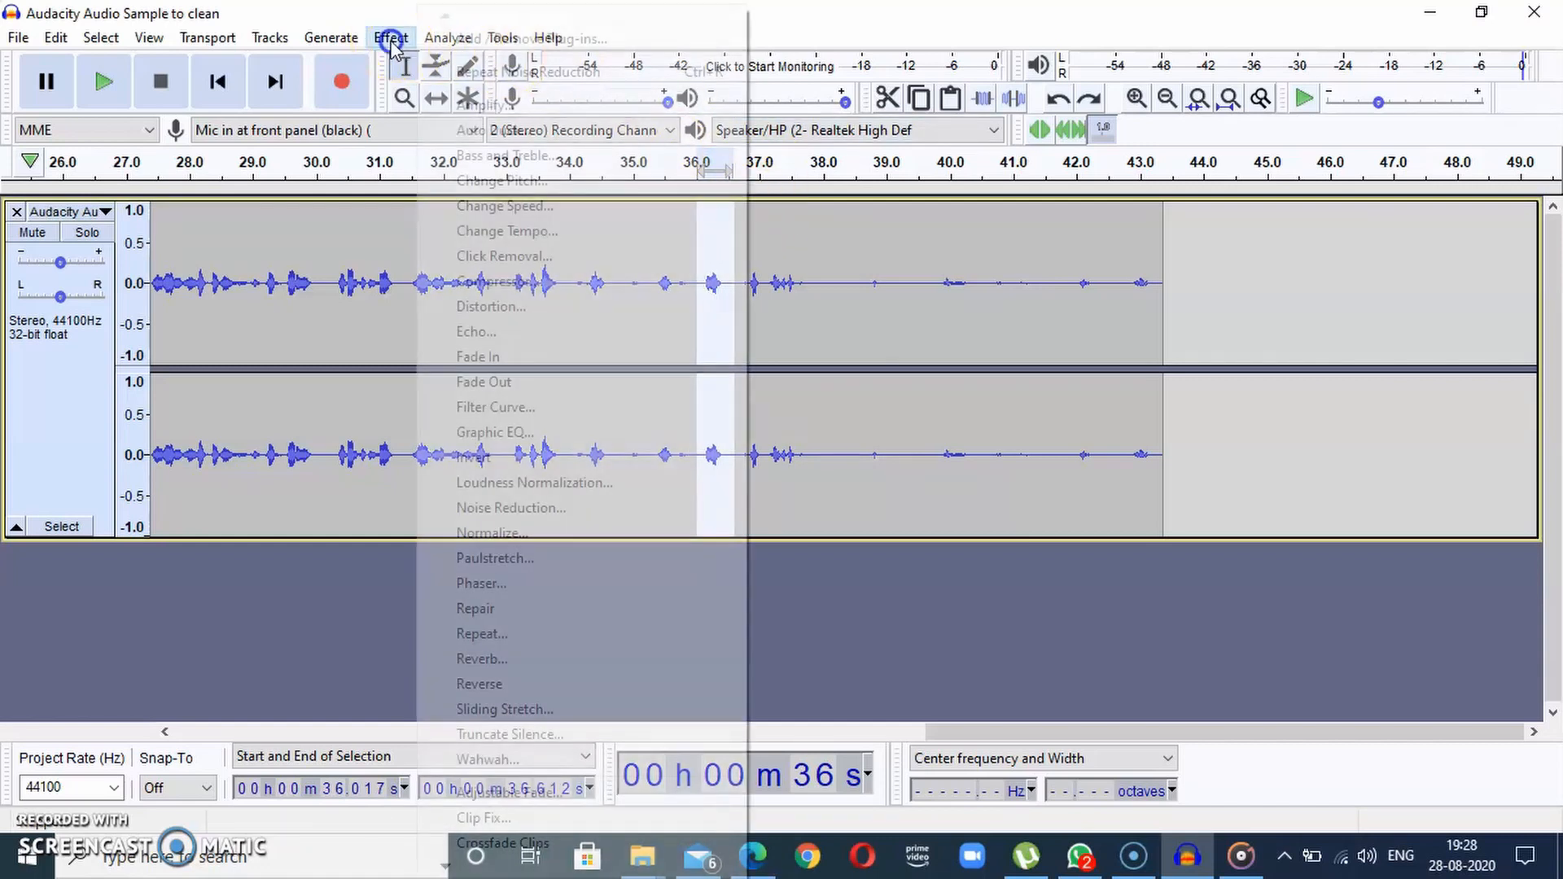
{"action": "left_click", "coordinate": [531, 513]}
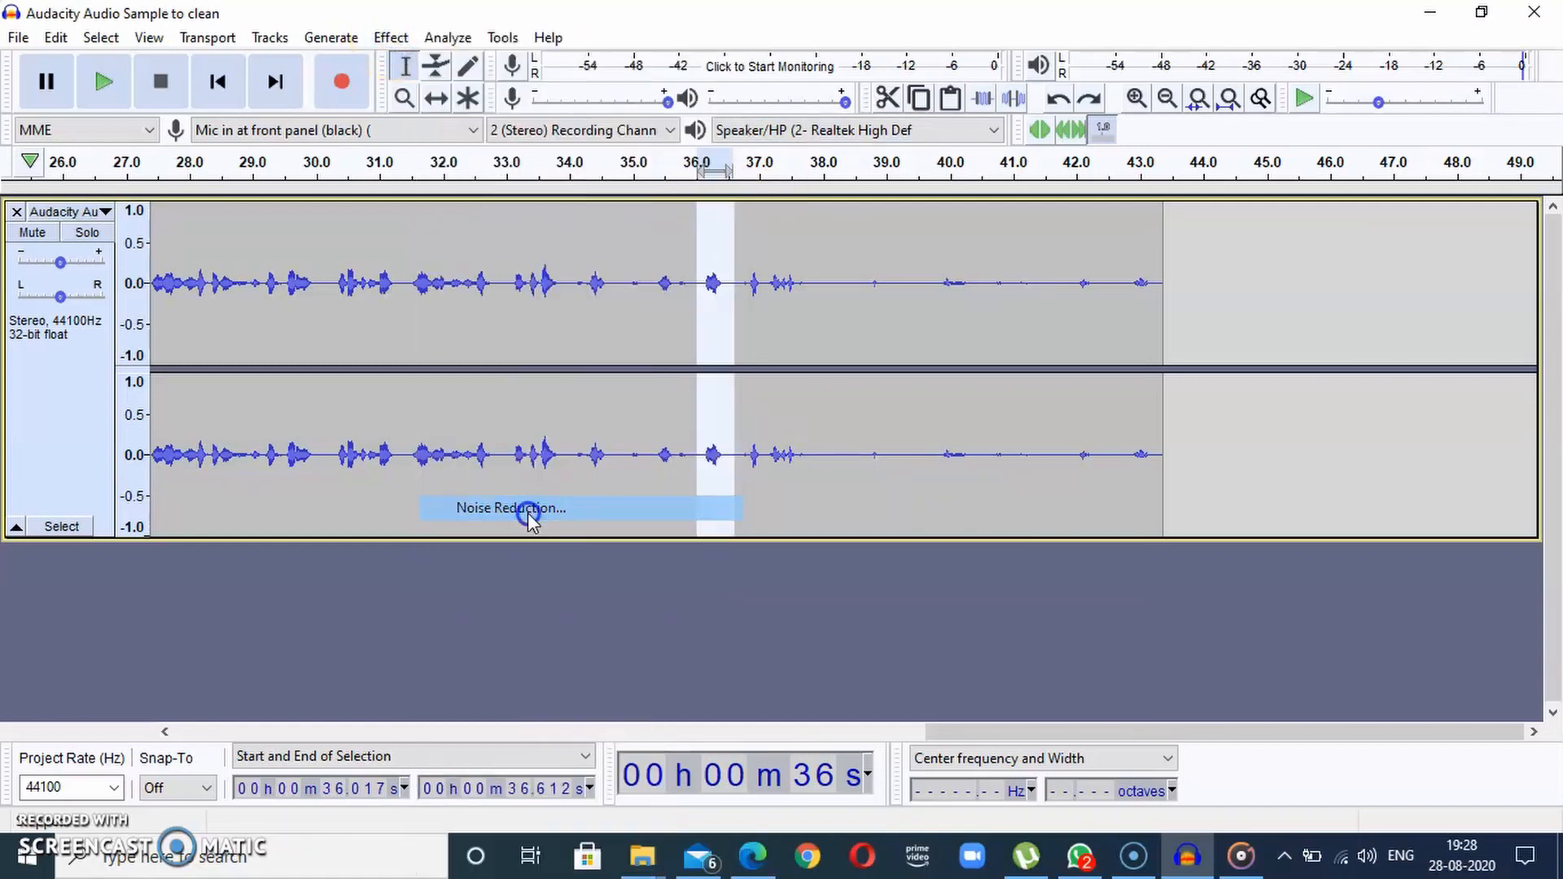
{"action": "left_click", "coordinate": [769, 306]}
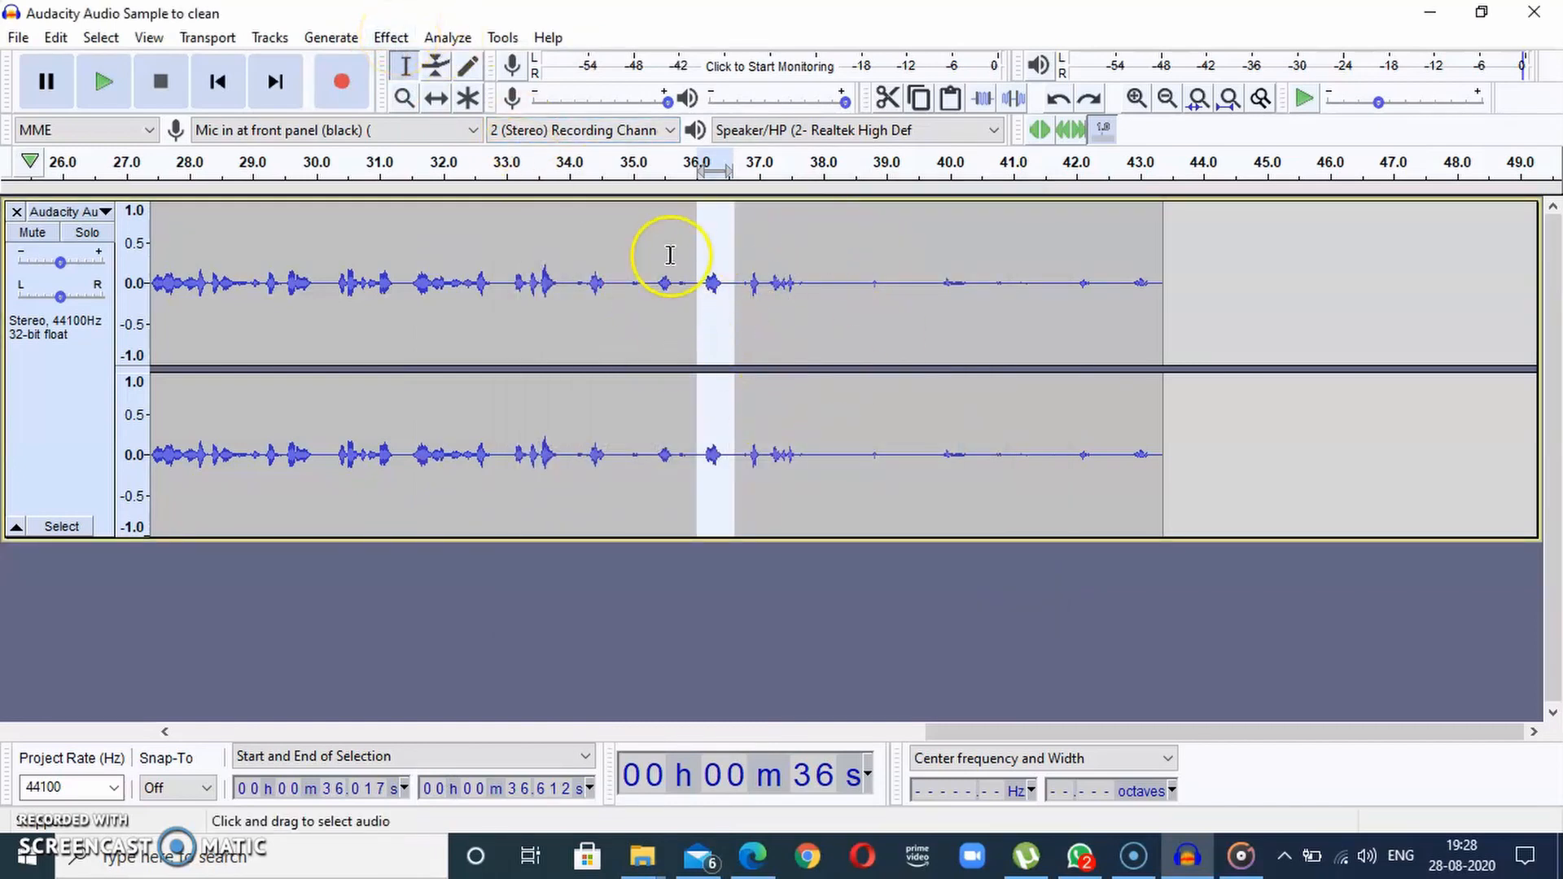
Apply Noise Reduction at 32 dB, sensitivity 10.50 and 6 smoothing bands to the selected noise burst, then clear the selection
{"action": "left_click", "coordinate": [393, 39]}
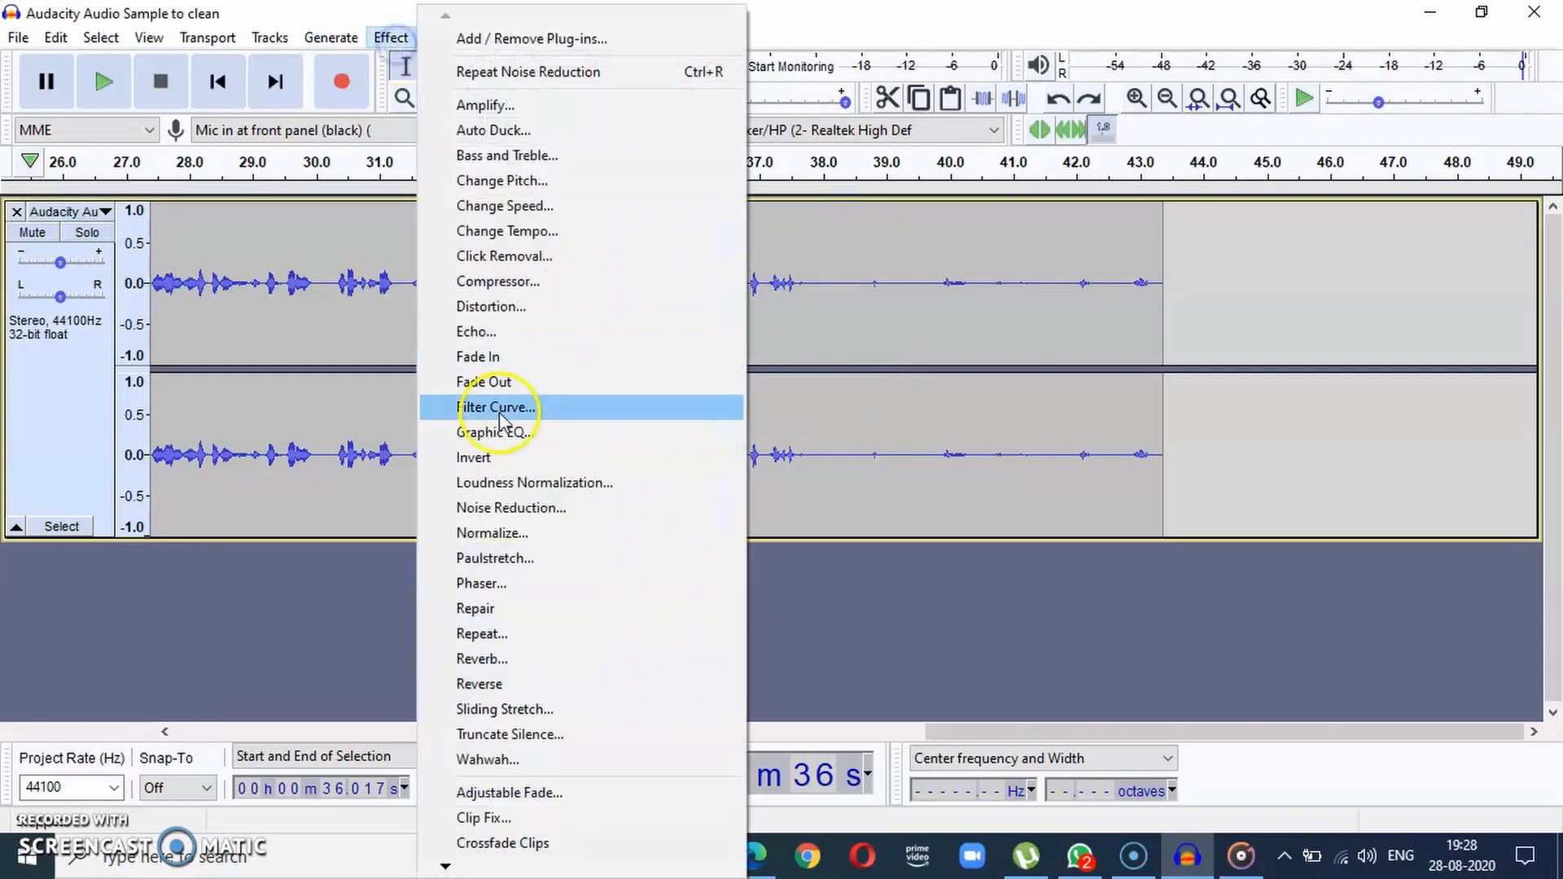
{"action": "left_click", "coordinate": [509, 506]}
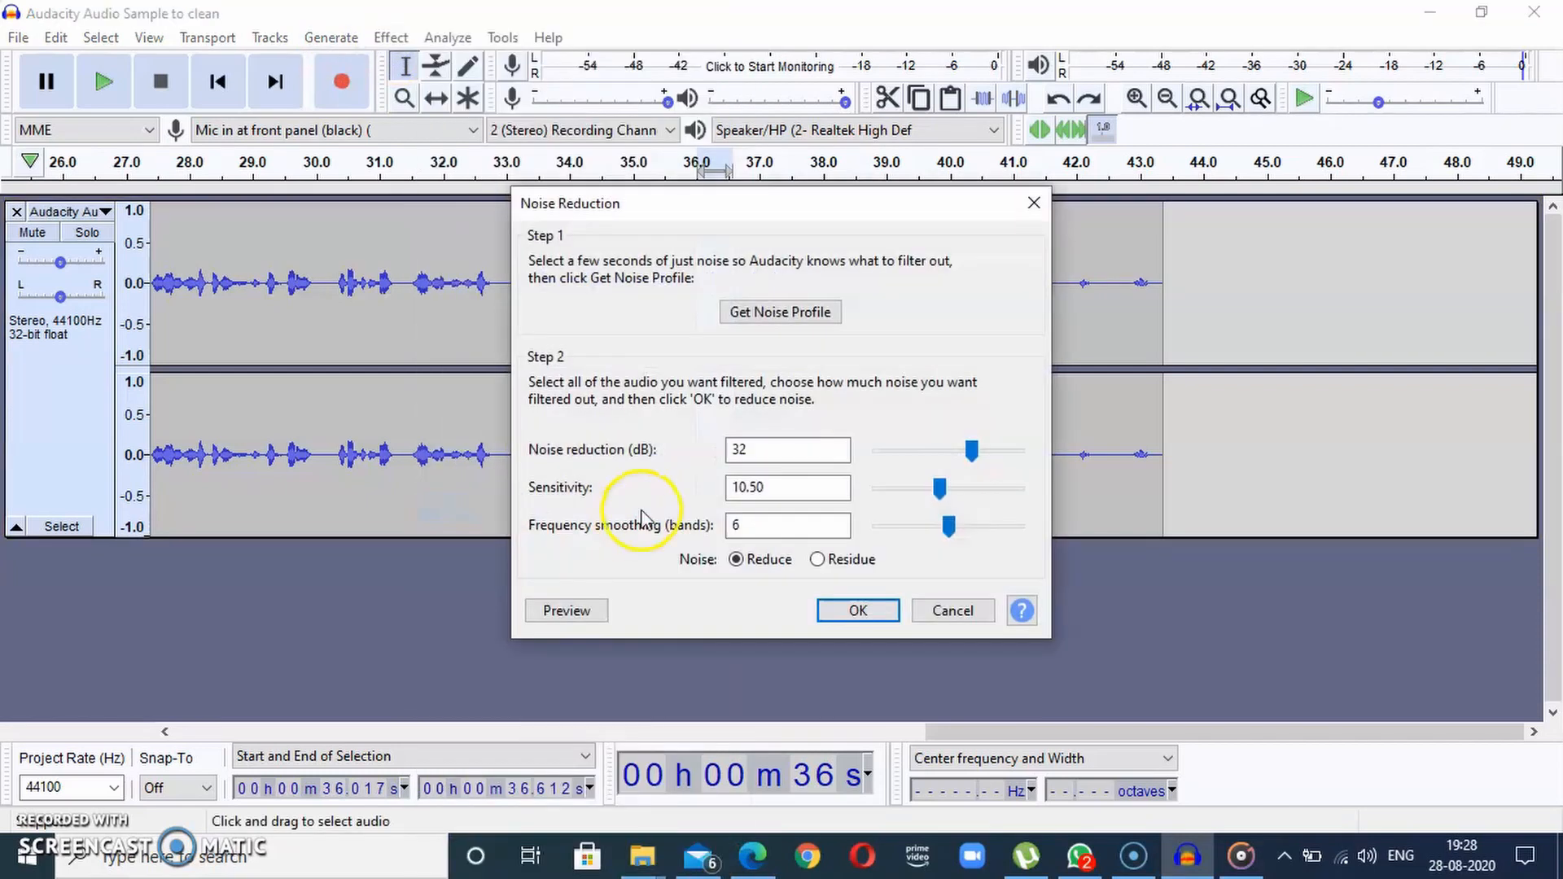
{"action": "left_click", "coordinate": [843, 610]}
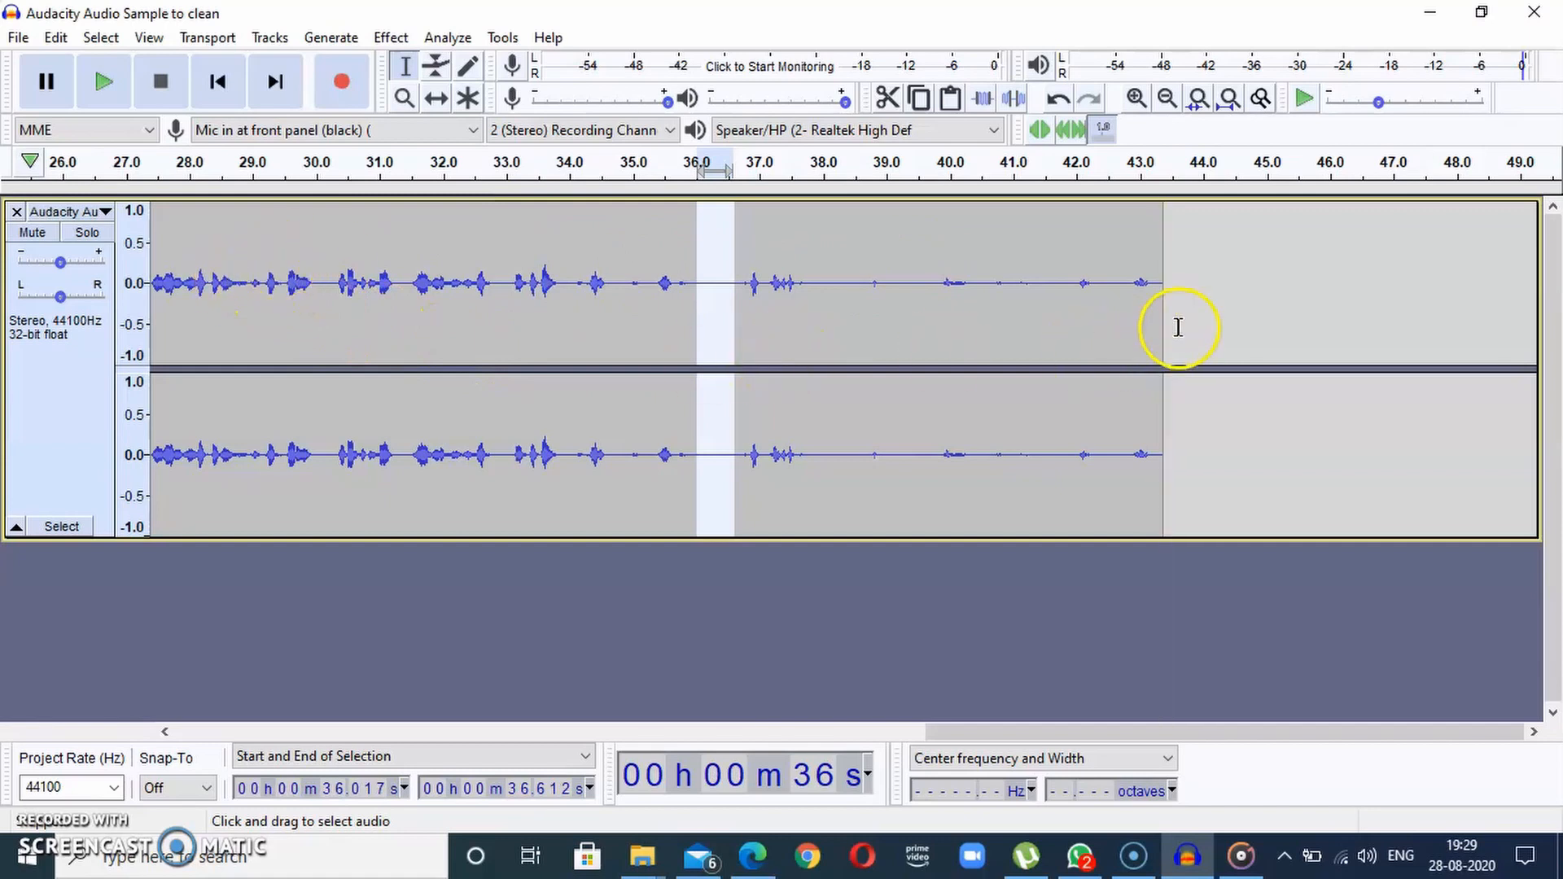
{"action": "left_click", "coordinate": [1210, 318]}
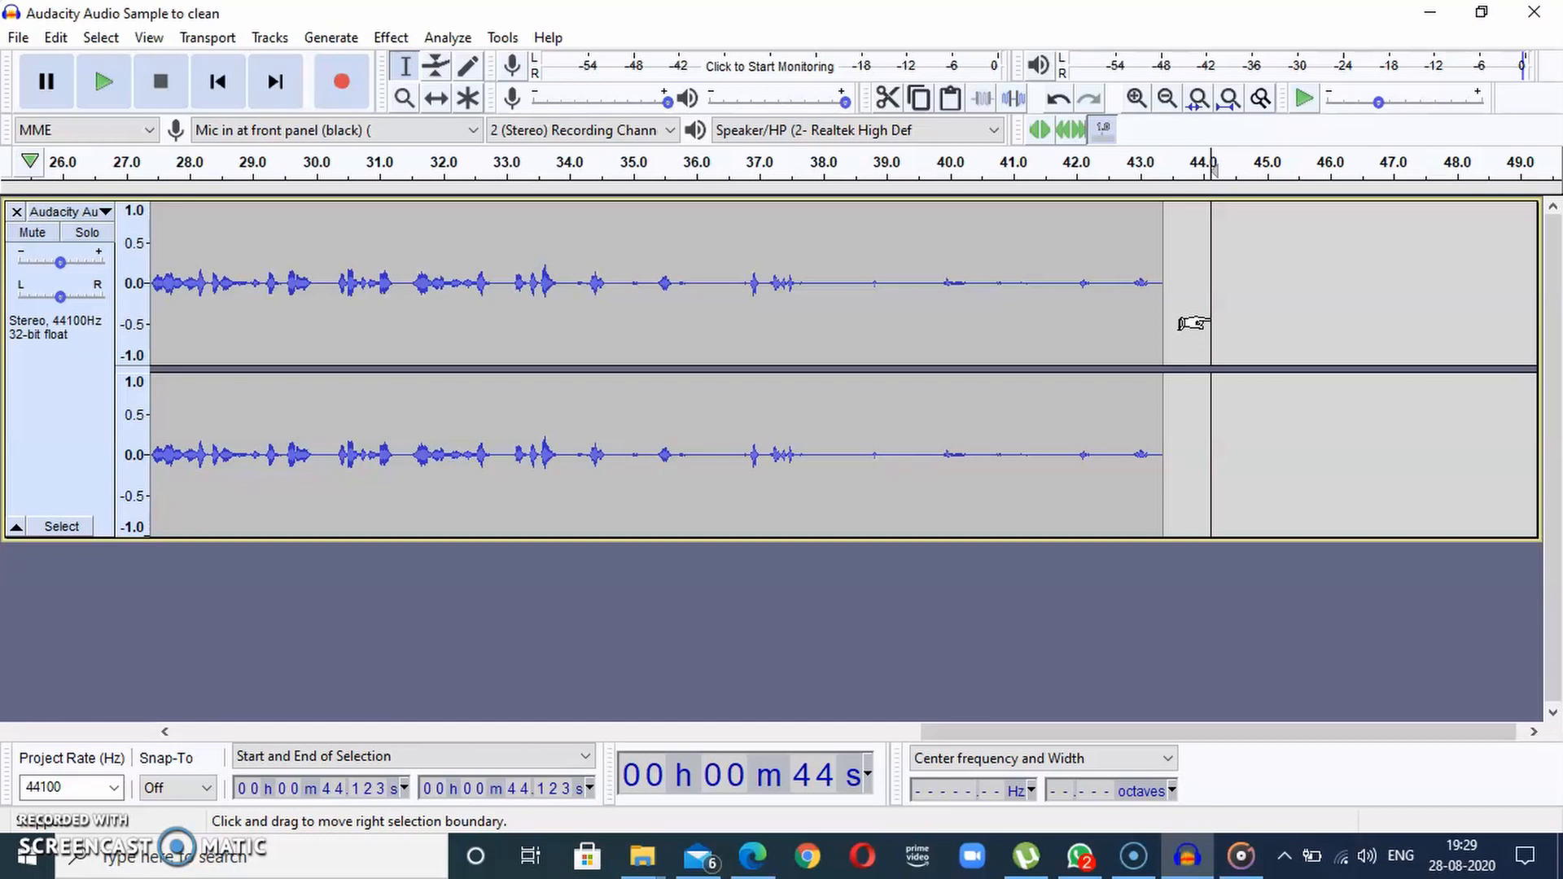
{"action": "left_click", "coordinate": [715, 558]}
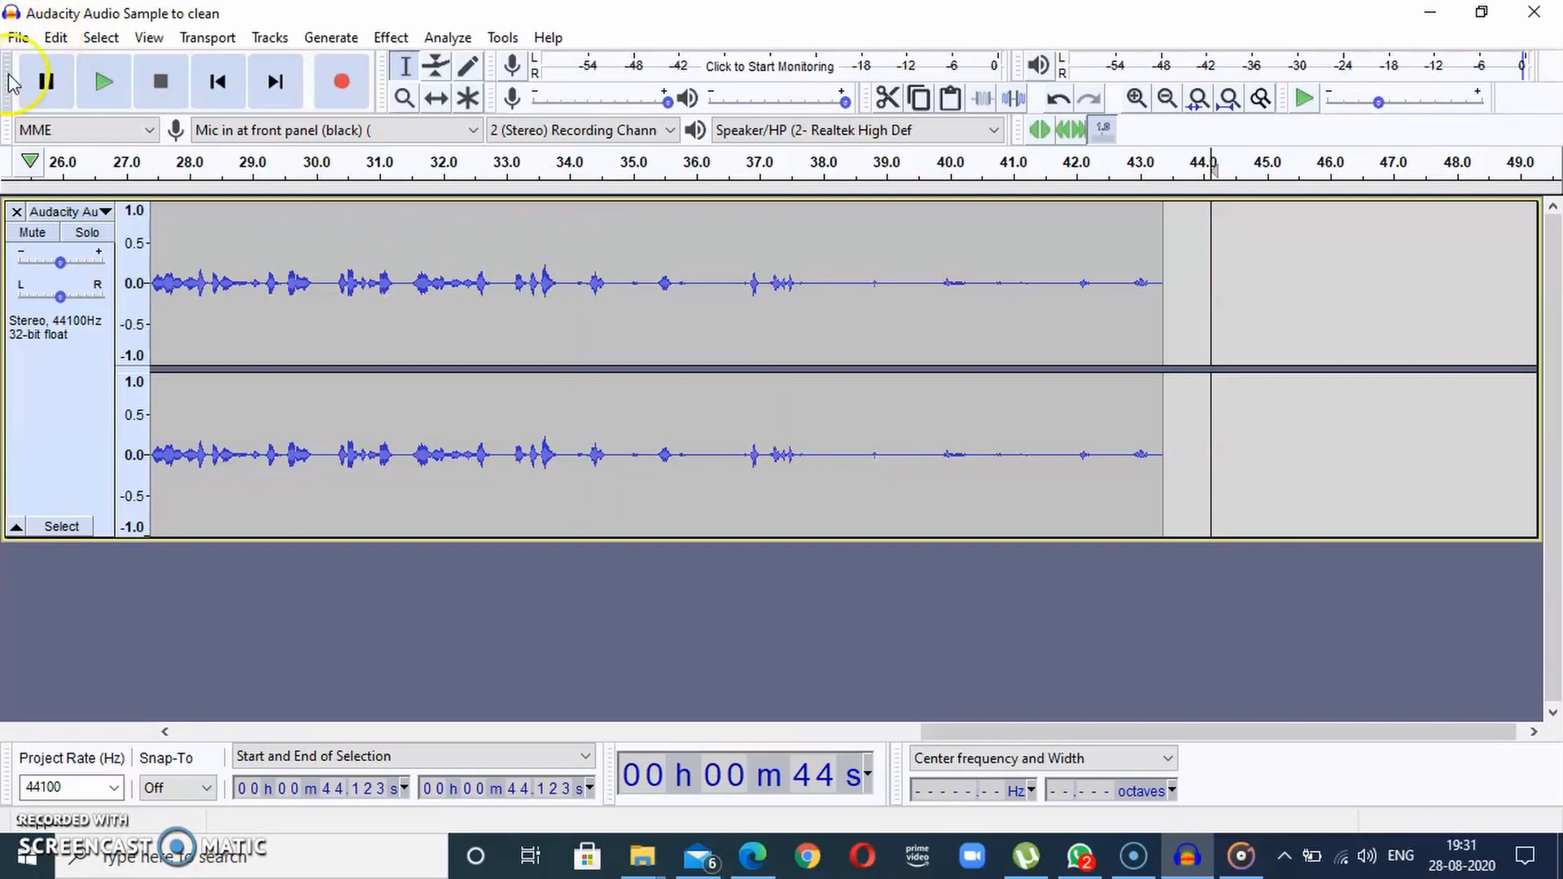
Open the export format choices for the cleaned recording
{"action": "left_click", "coordinate": [15, 39]}
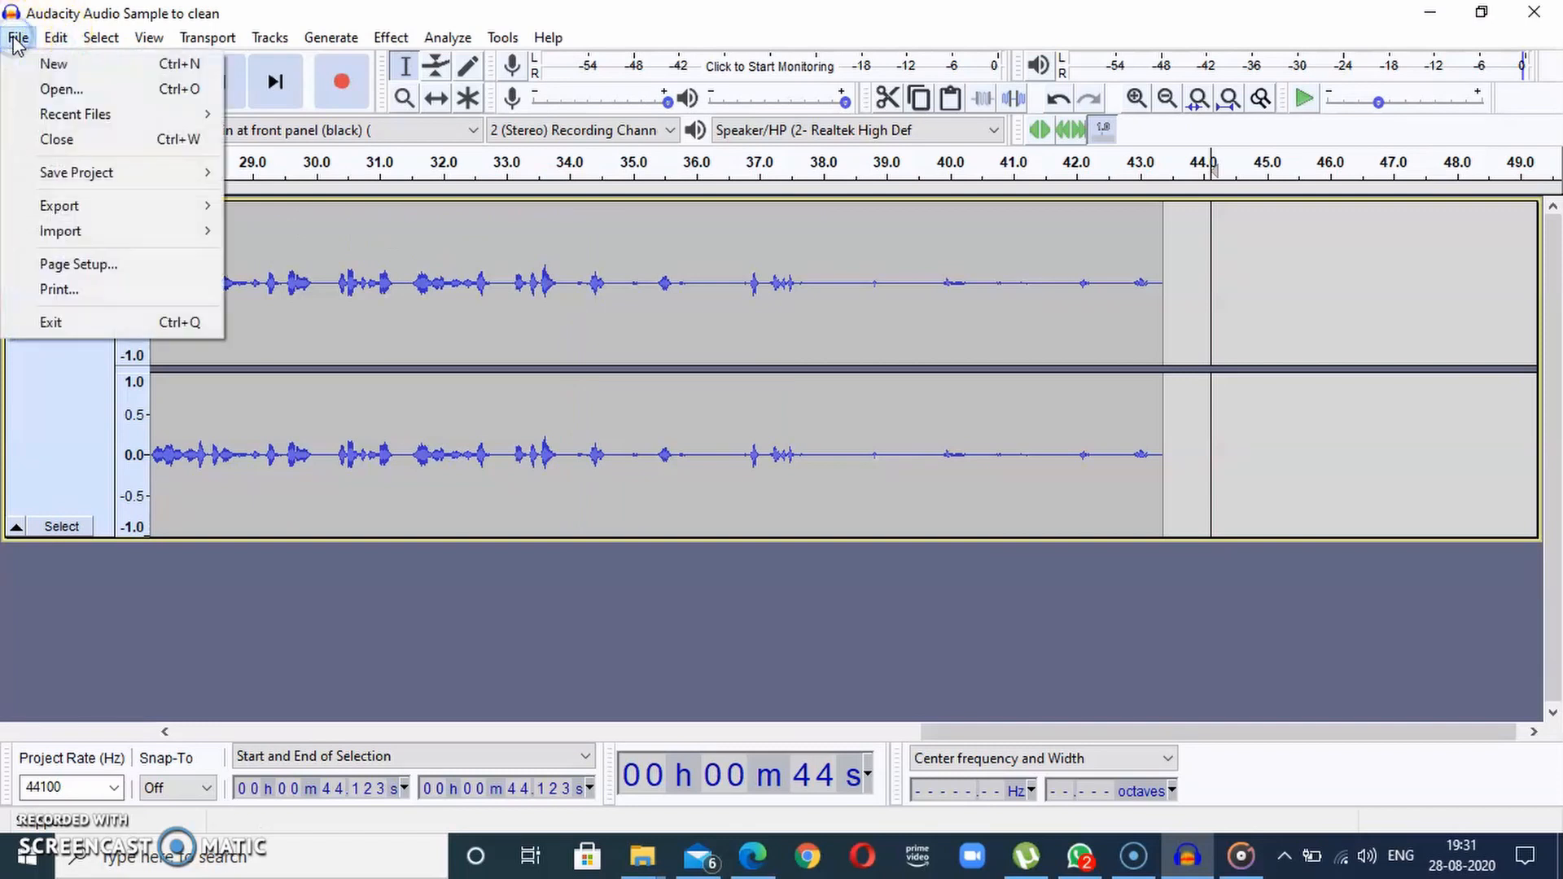
{"action": "left_click", "coordinate": [62, 210]}
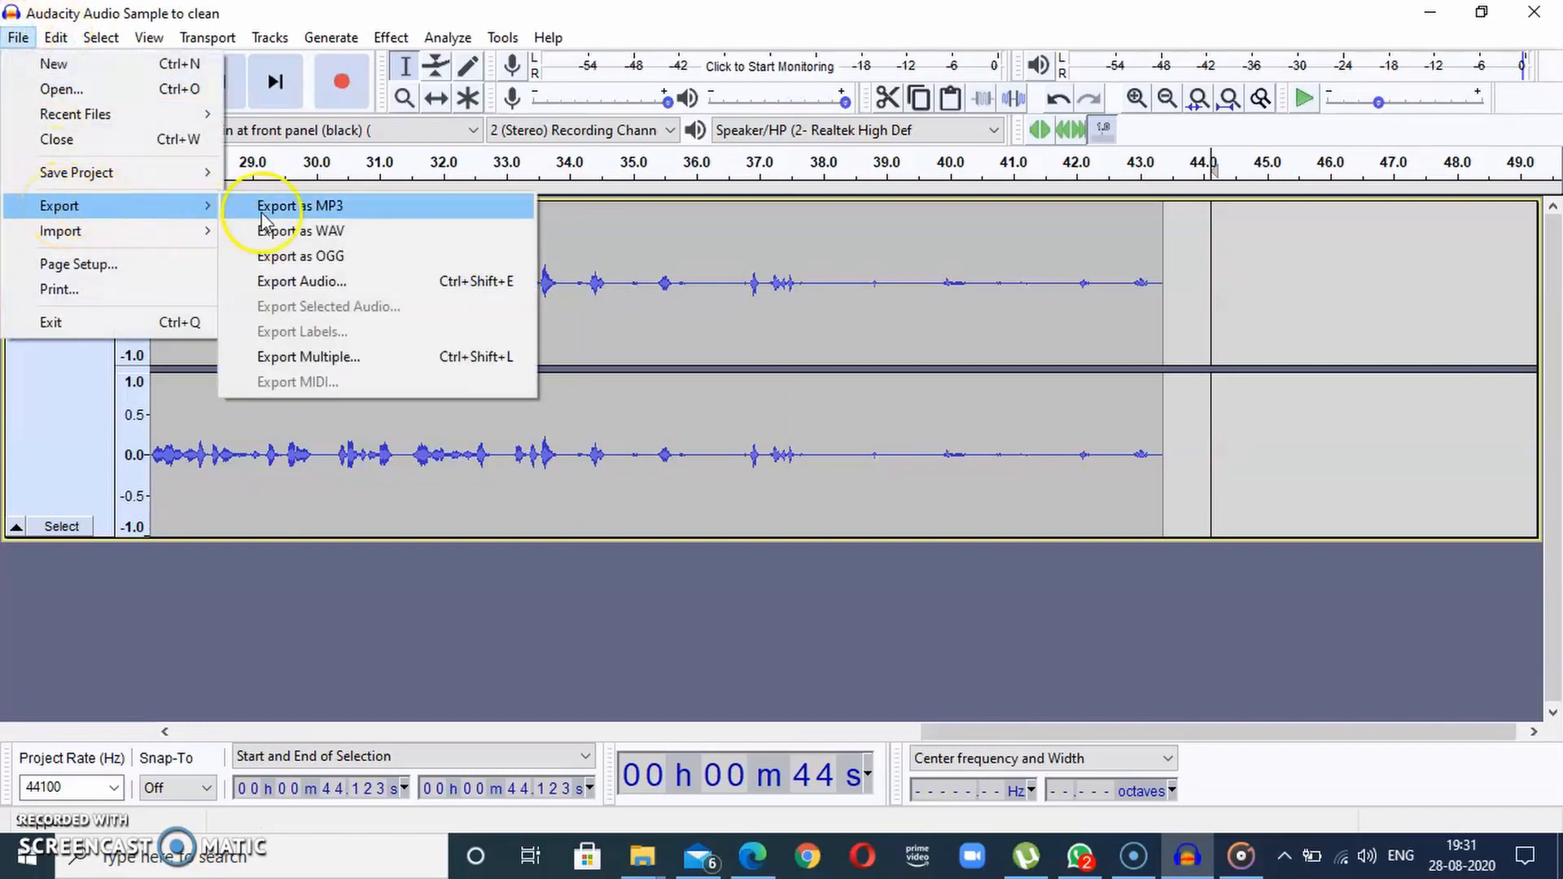